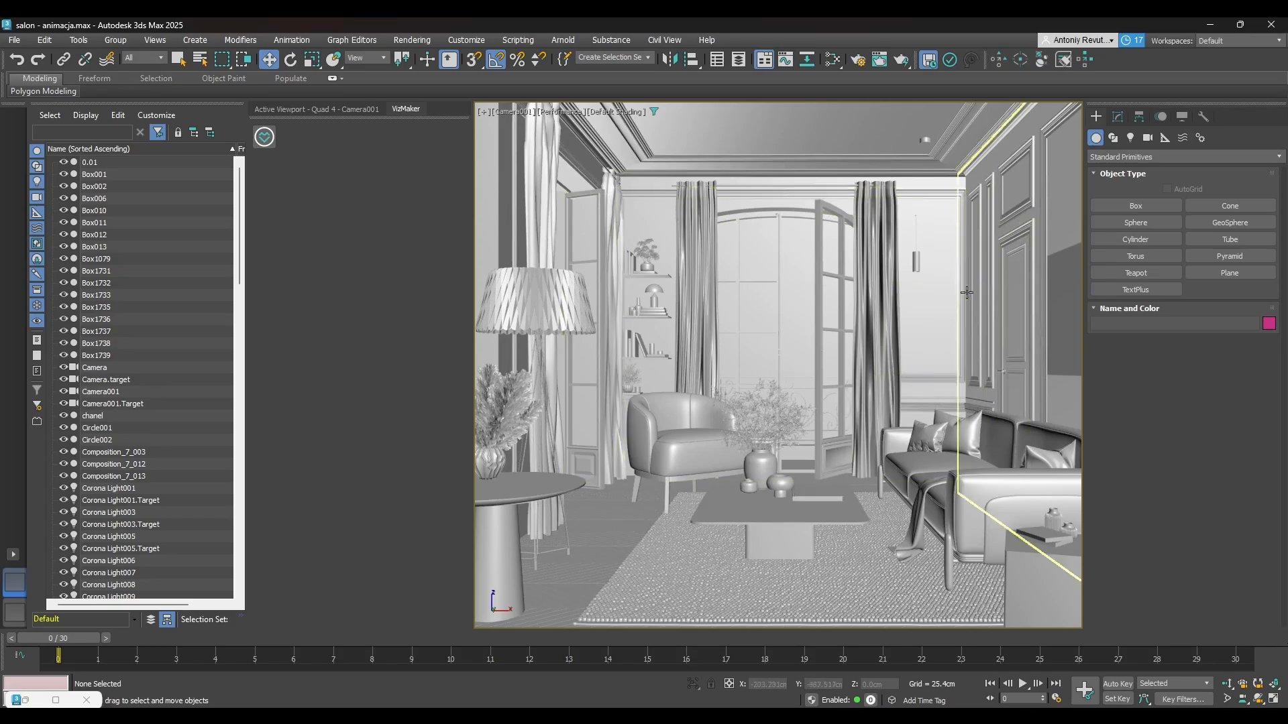
Switch to VizMaker and examine the closeup frames generated from the living-room source in the 2_Additional Frames project
mouse_move(1000, 717)
click(976, 657)
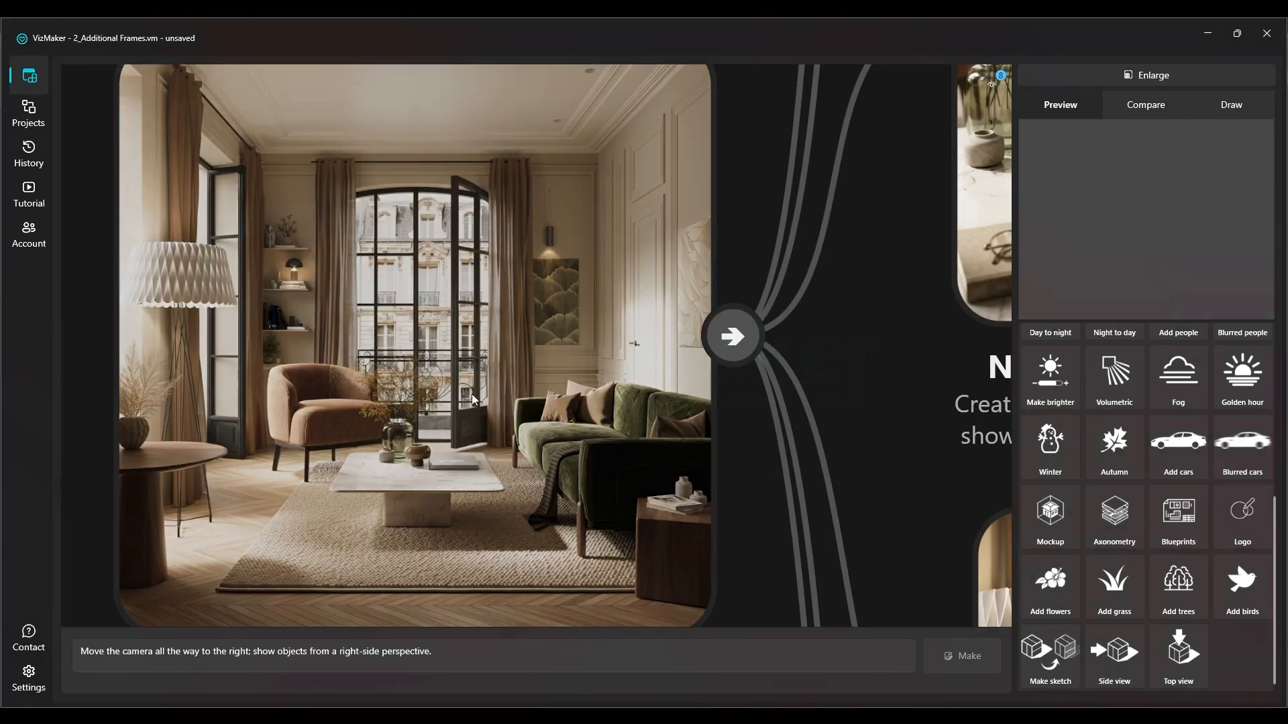
scroll(268, 506, down, 3)
drag(675, 363, 324, 458)
scroll(337, 463, down, 3)
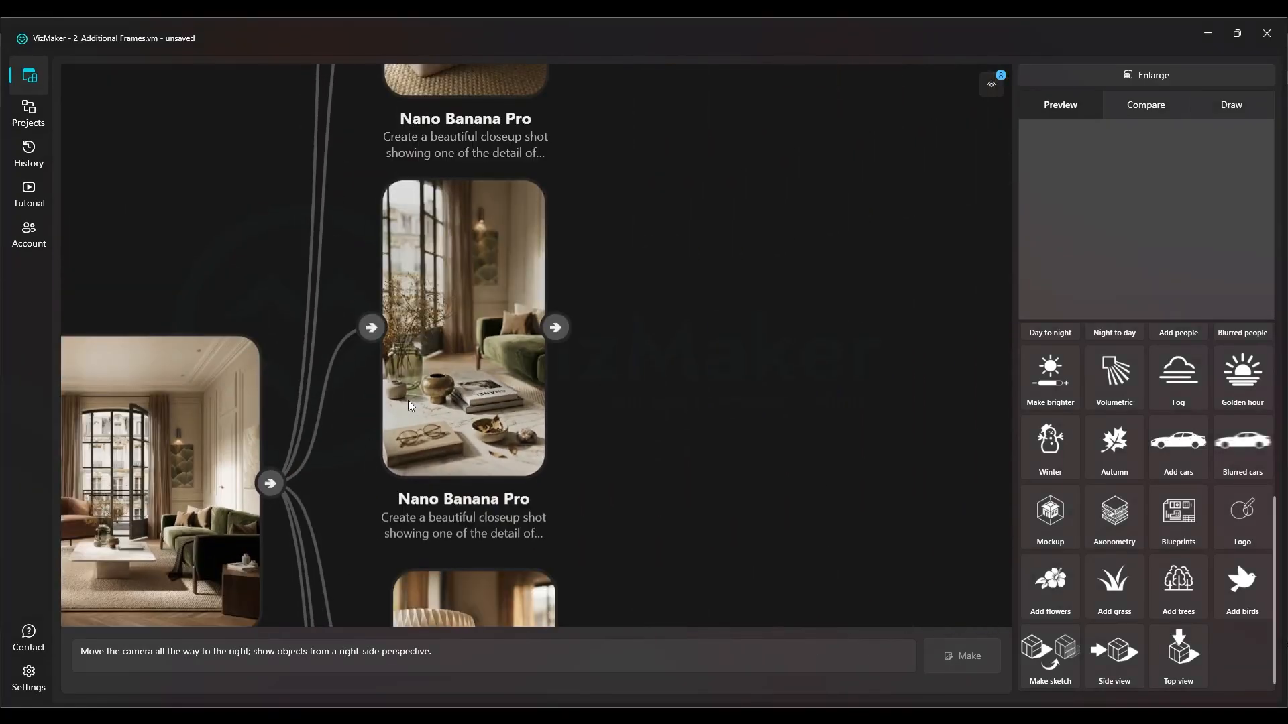
scroll(432, 419, down, 2)
drag(423, 474, 490, 283)
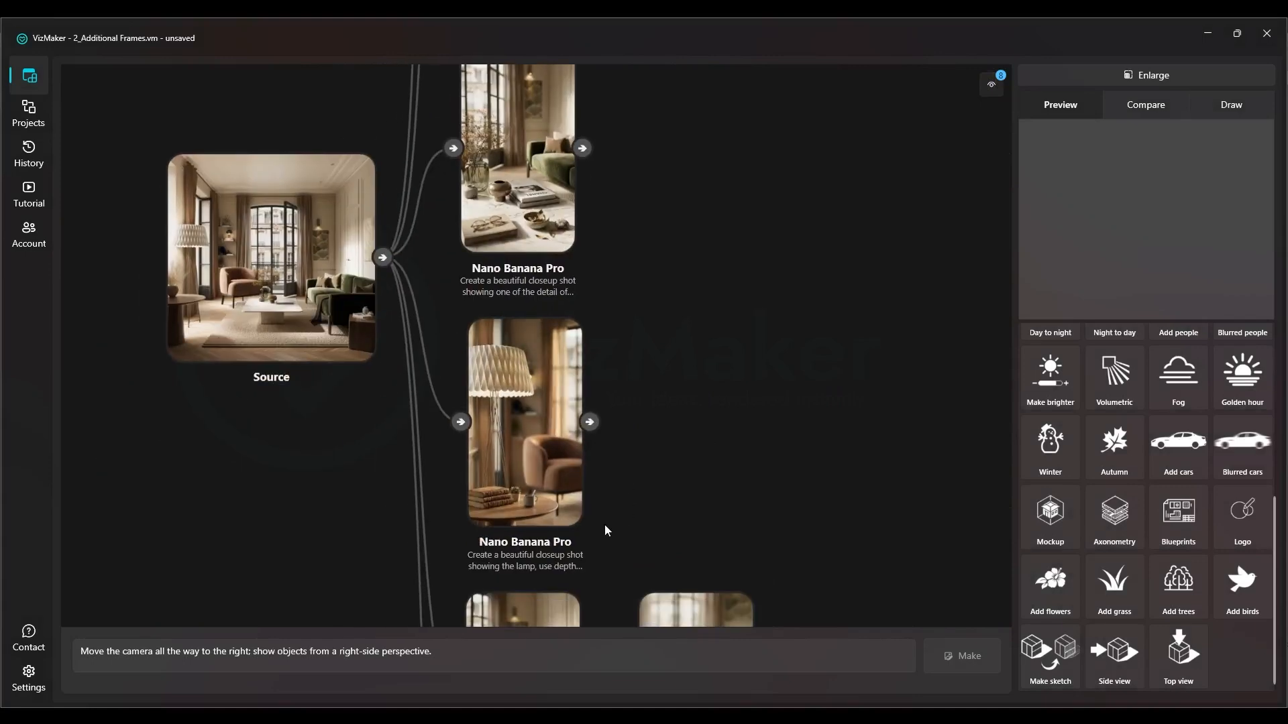
scroll(539, 356, down, 3)
drag(623, 447, 625, 228)
drag(649, 494, 638, 437)
scroll(683, 342, up, 4)
drag(397, 425, 511, 137)
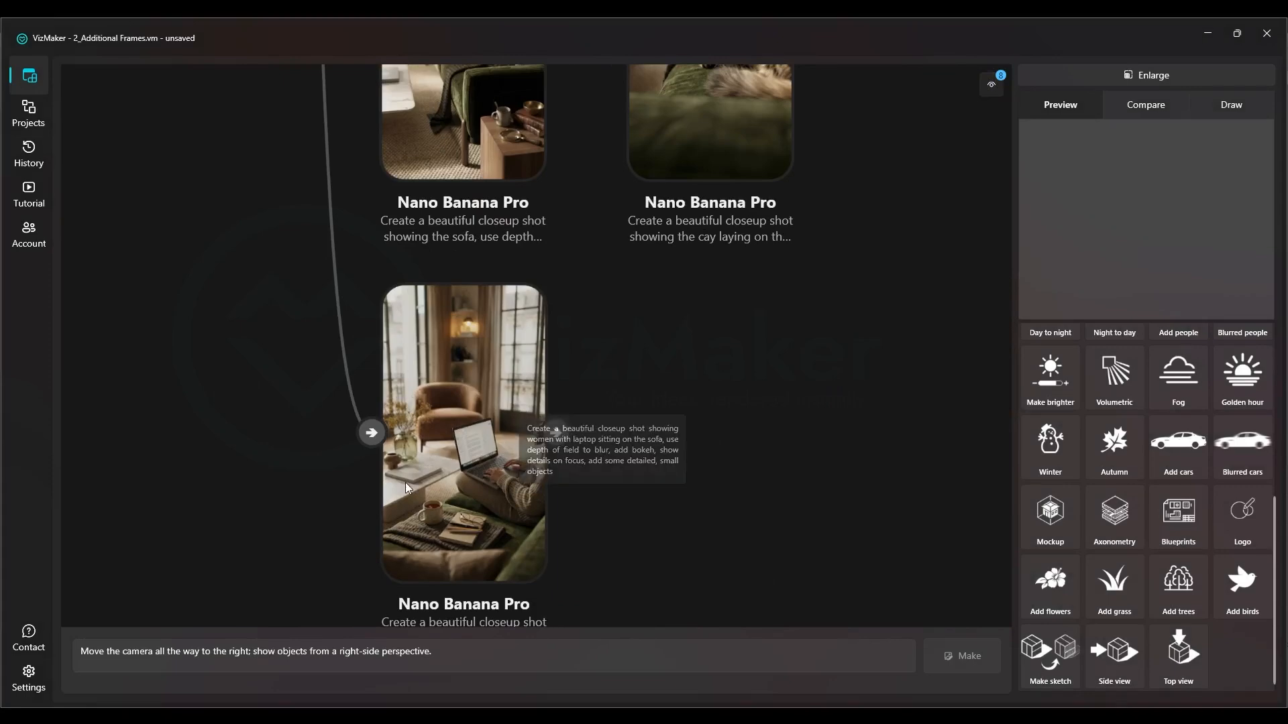
drag(461, 258, 412, 565)
scroll(406, 581, down, 4)
Examine the kitchen source image and the right-side perspective and closeup frames generated from it
drag(861, 359, 257, 325)
scroll(435, 334, up, 5)
drag(372, 301, 531, 340)
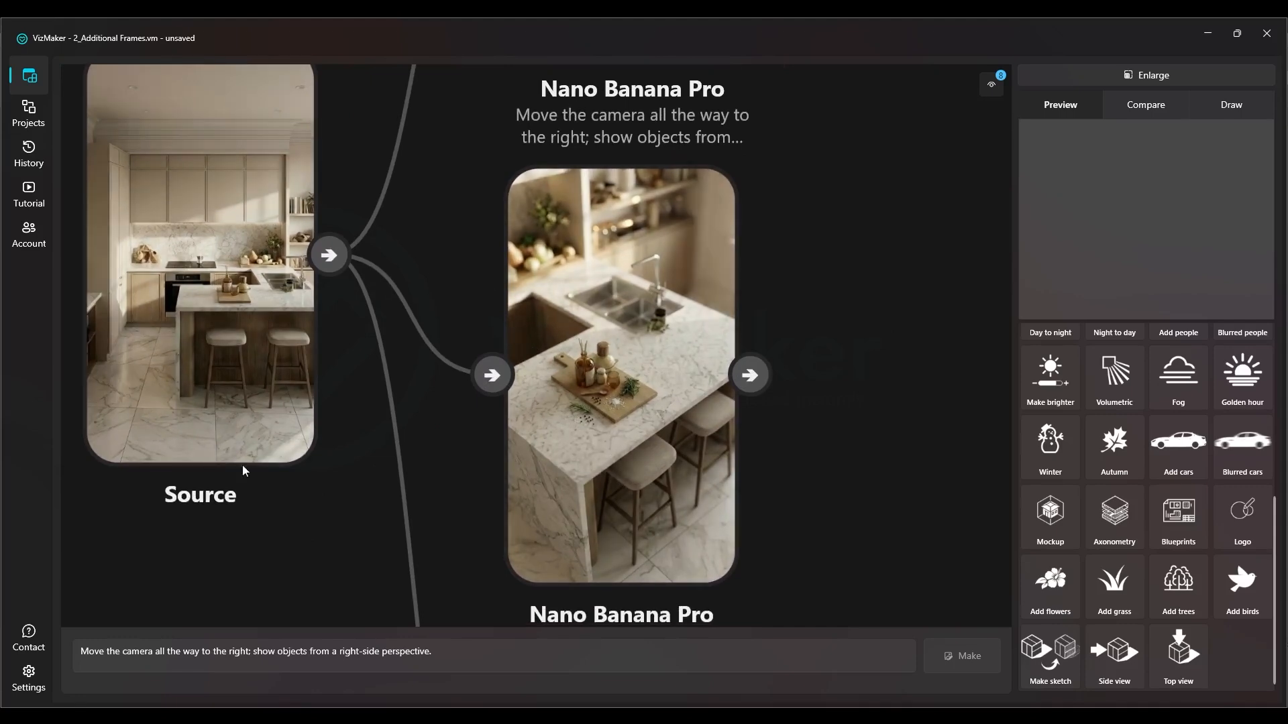
scroll(344, 407, down, 2)
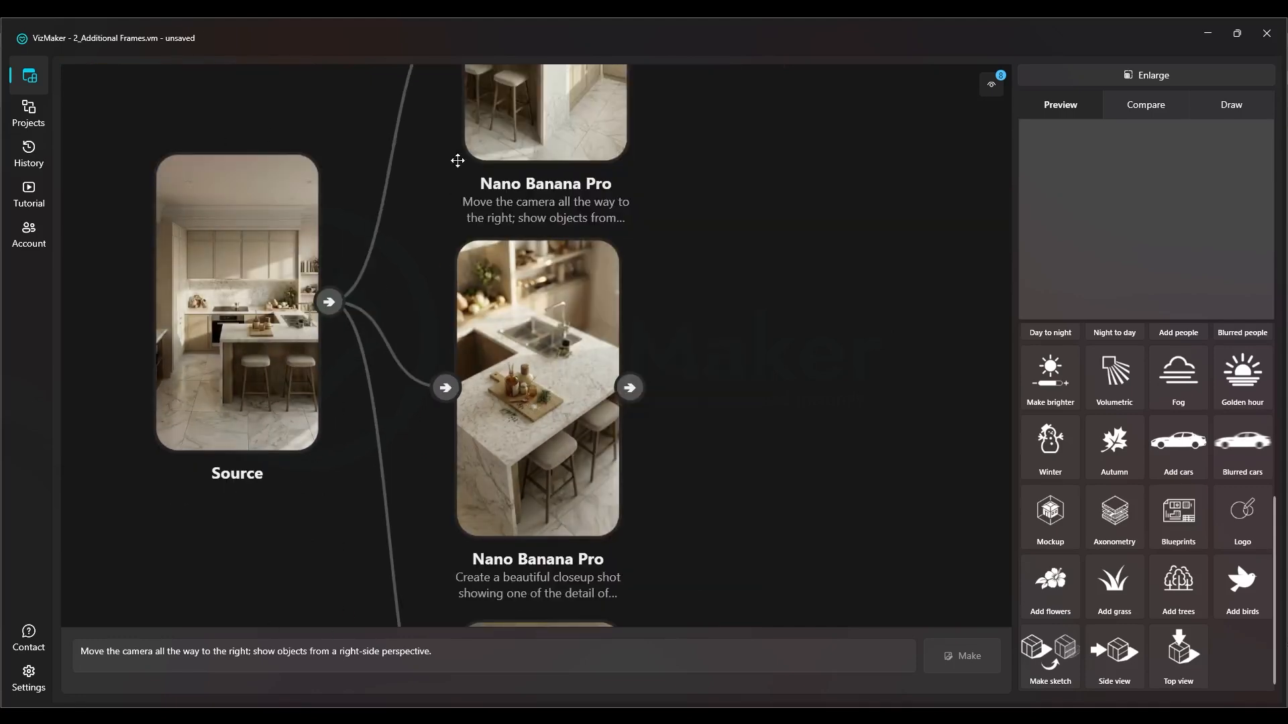
drag(457, 160, 411, 450)
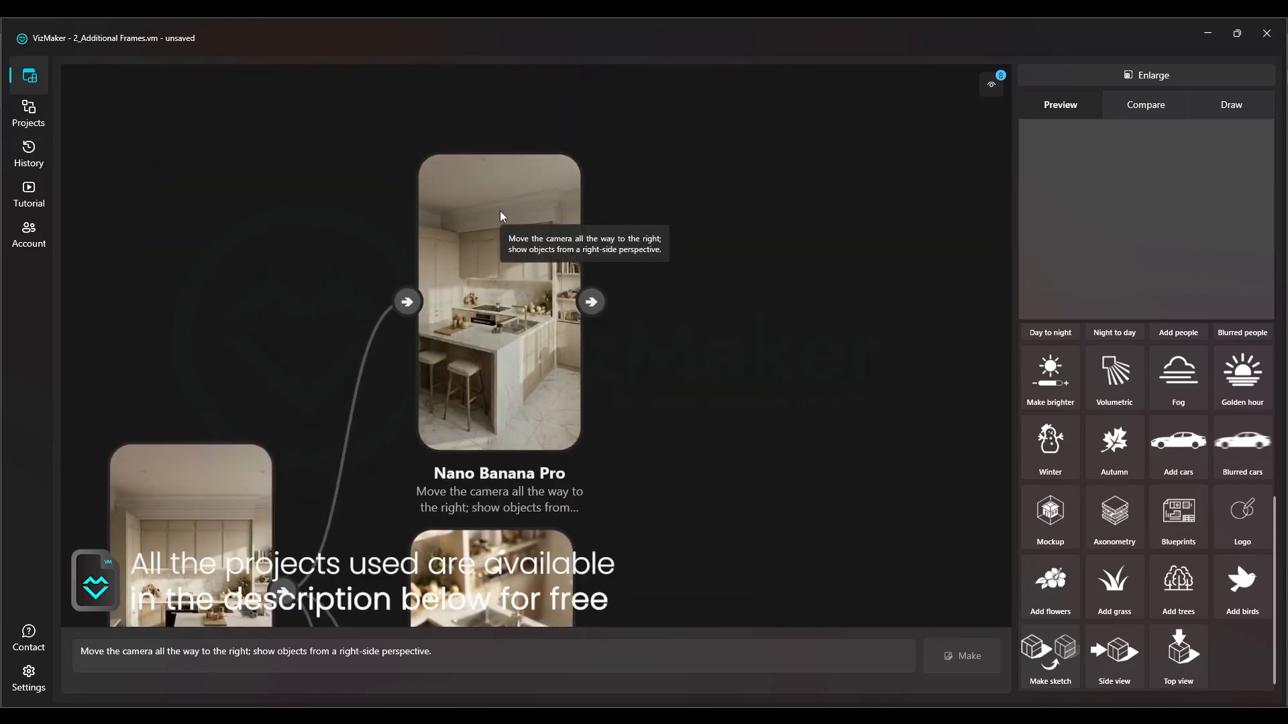
drag(296, 166, 319, 238)
scroll(409, 355, down, 2)
drag(426, 463, 421, 150)
drag(469, 575, 479, 369)
drag(493, 136, 508, 501)
scroll(510, 501, down, 4)
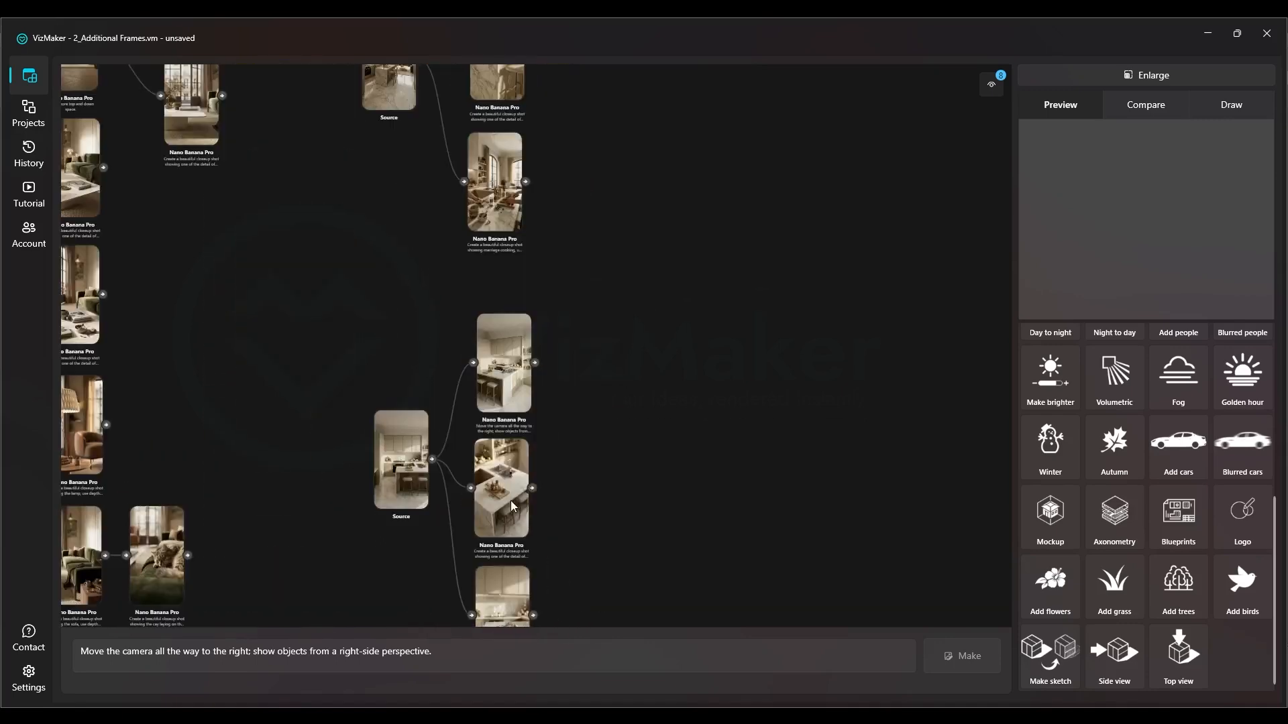
scroll(412, 227, up, 5)
Examine the top-view frames of the open kitchen space and the vertical living-room frames with their alternative camera angles
drag(487, 183, 259, 634)
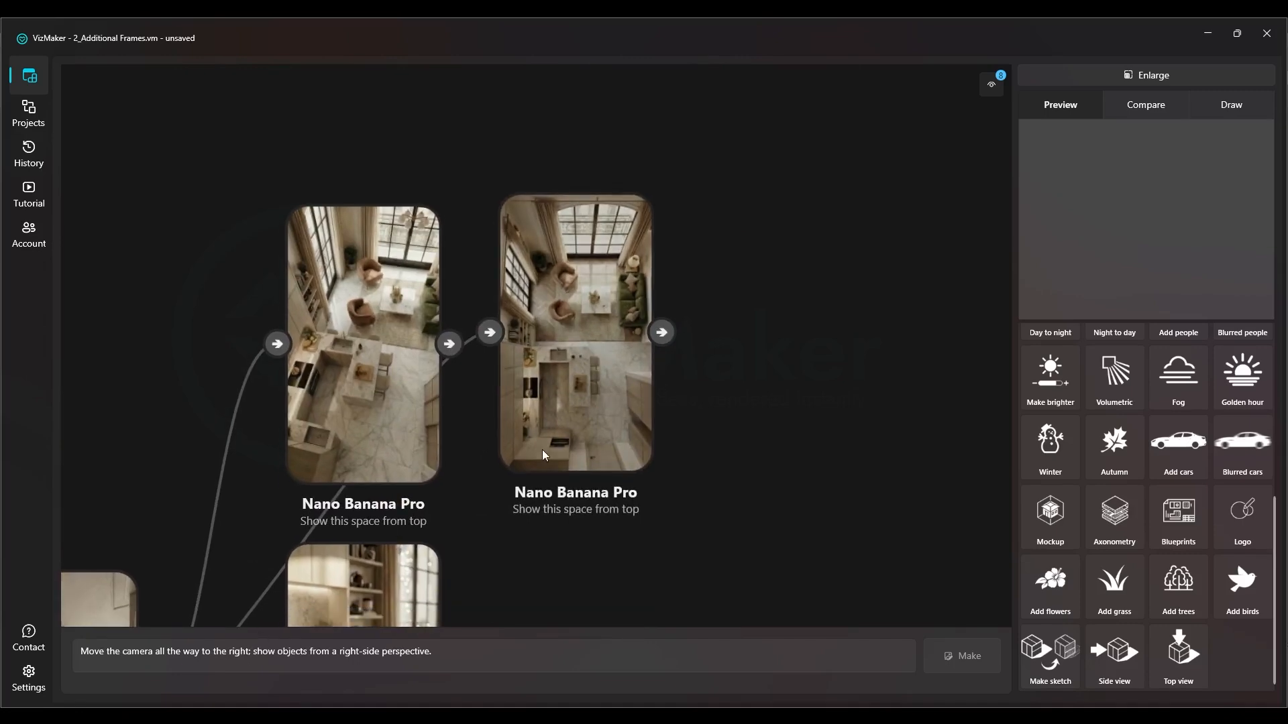
scroll(542, 455, down, 3)
drag(448, 483, 792, 381)
scroll(791, 381, down, 2)
drag(308, 255, 411, 383)
scroll(342, 317, up, 4)
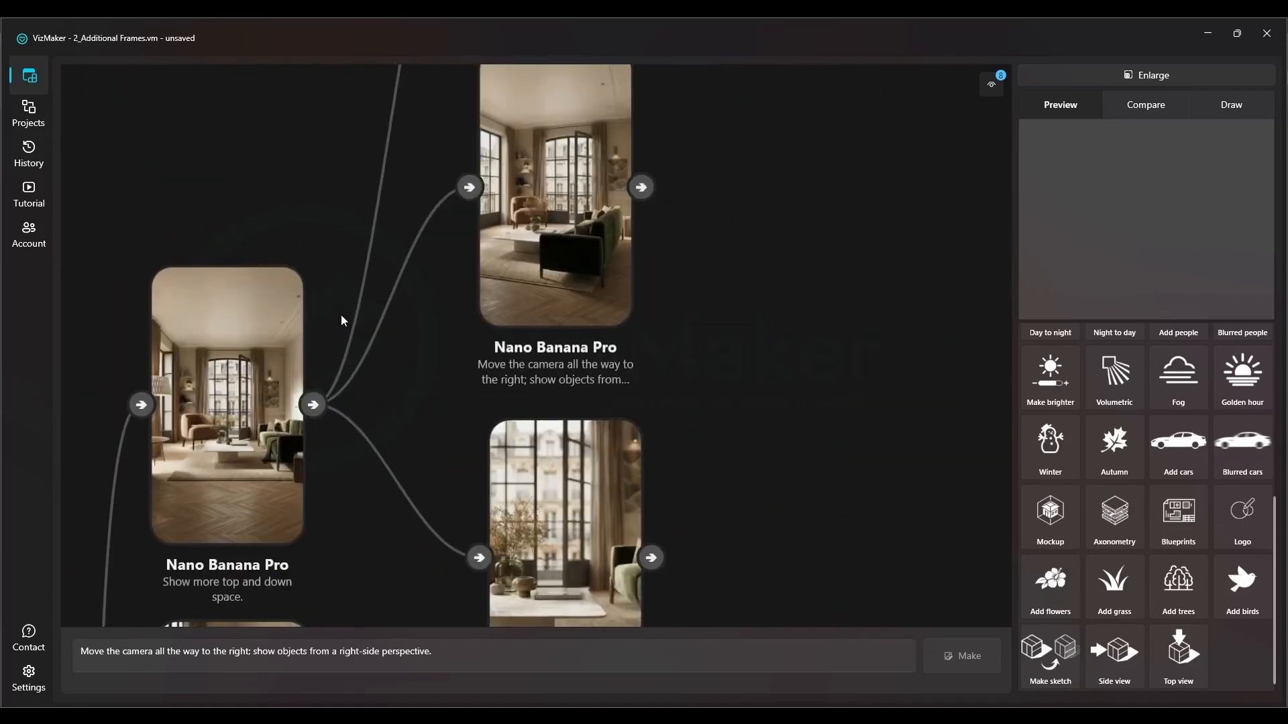
drag(411, 216, 407, 250)
drag(556, 420, 447, 578)
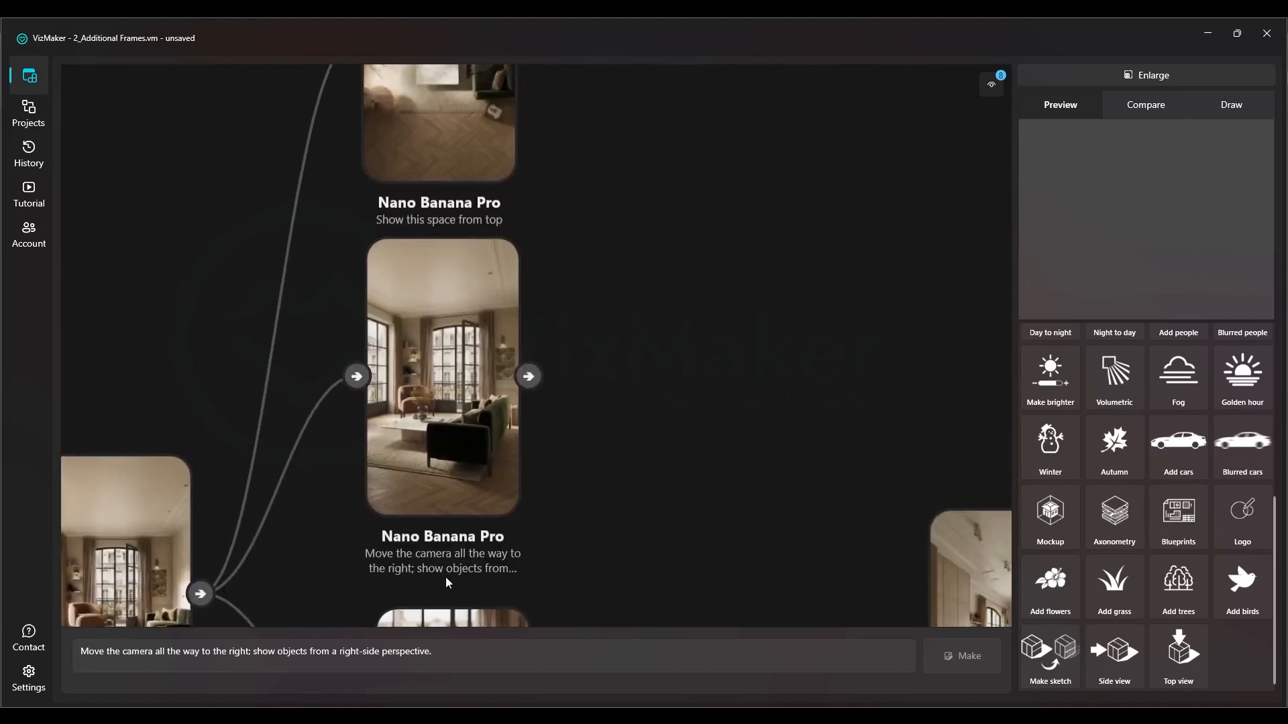
scroll(477, 399, down, 4)
drag(478, 399, 478, 137)
scroll(477, 137, down, 2)
scroll(385, 341, down, 2)
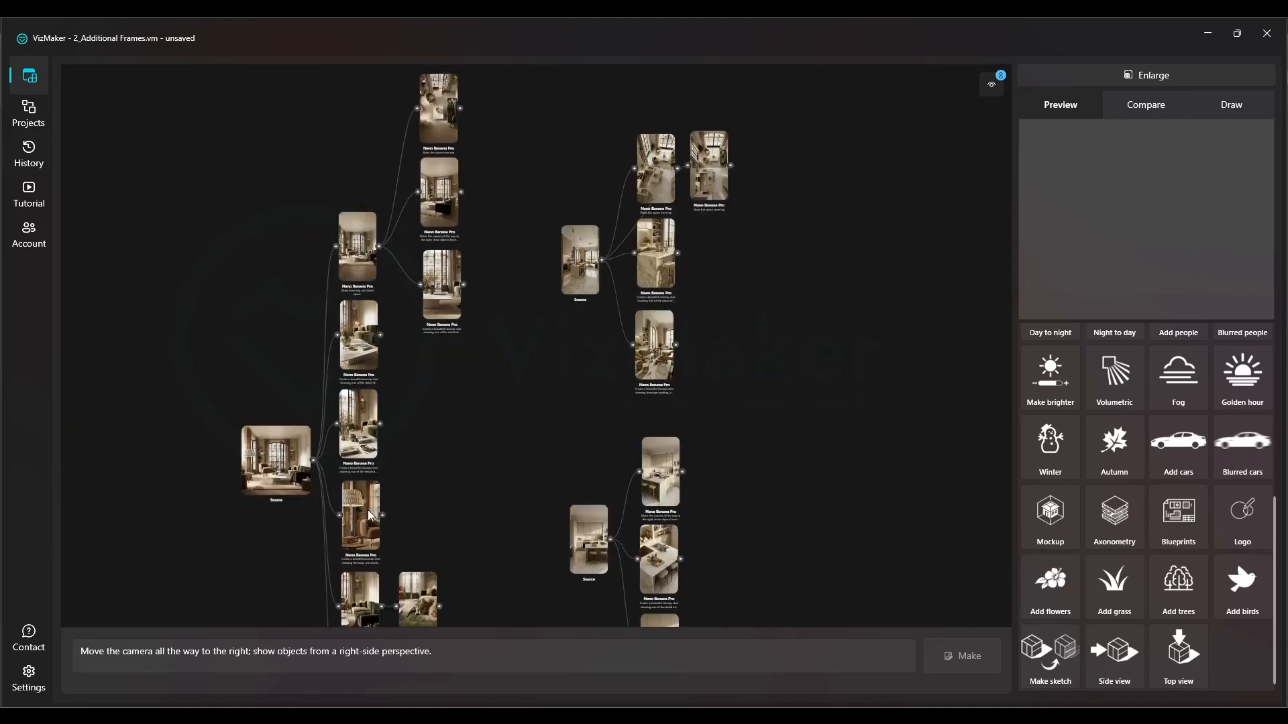
Inspect the coffee-table closeup frame in the living-room branch
drag(423, 542, 404, 470)
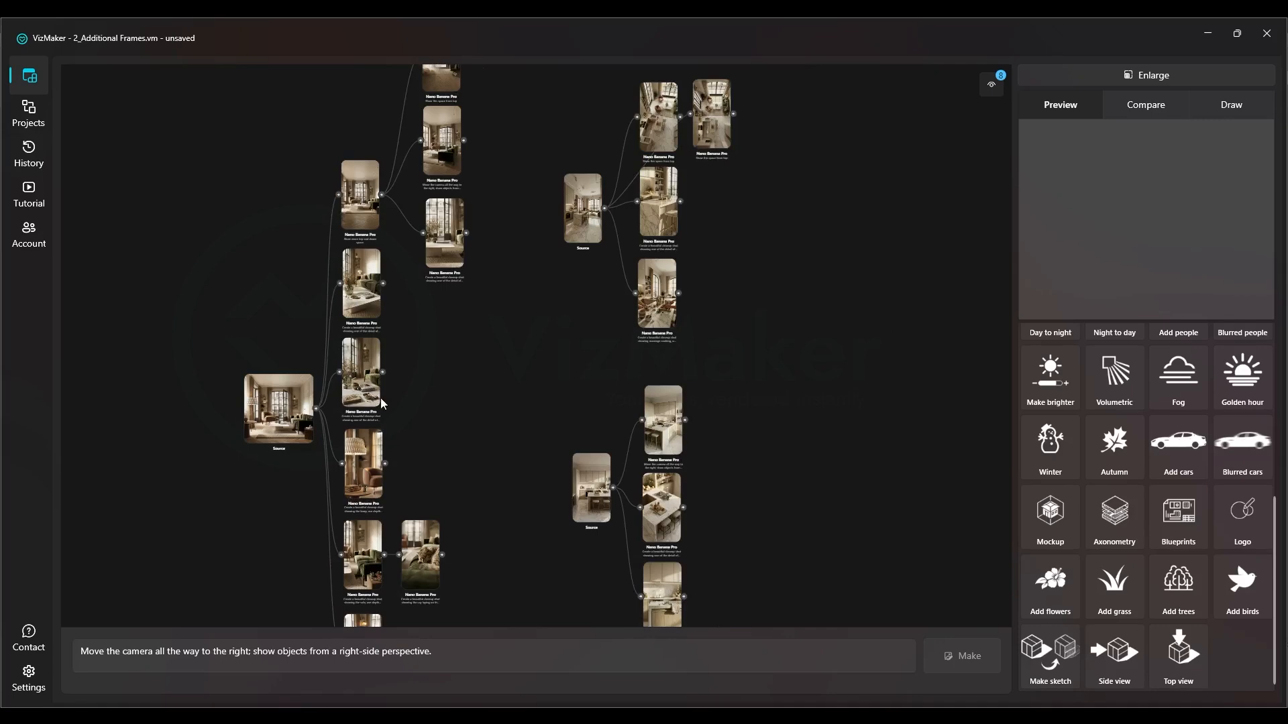
scroll(367, 409, up, 8)
drag(333, 387, 388, 546)
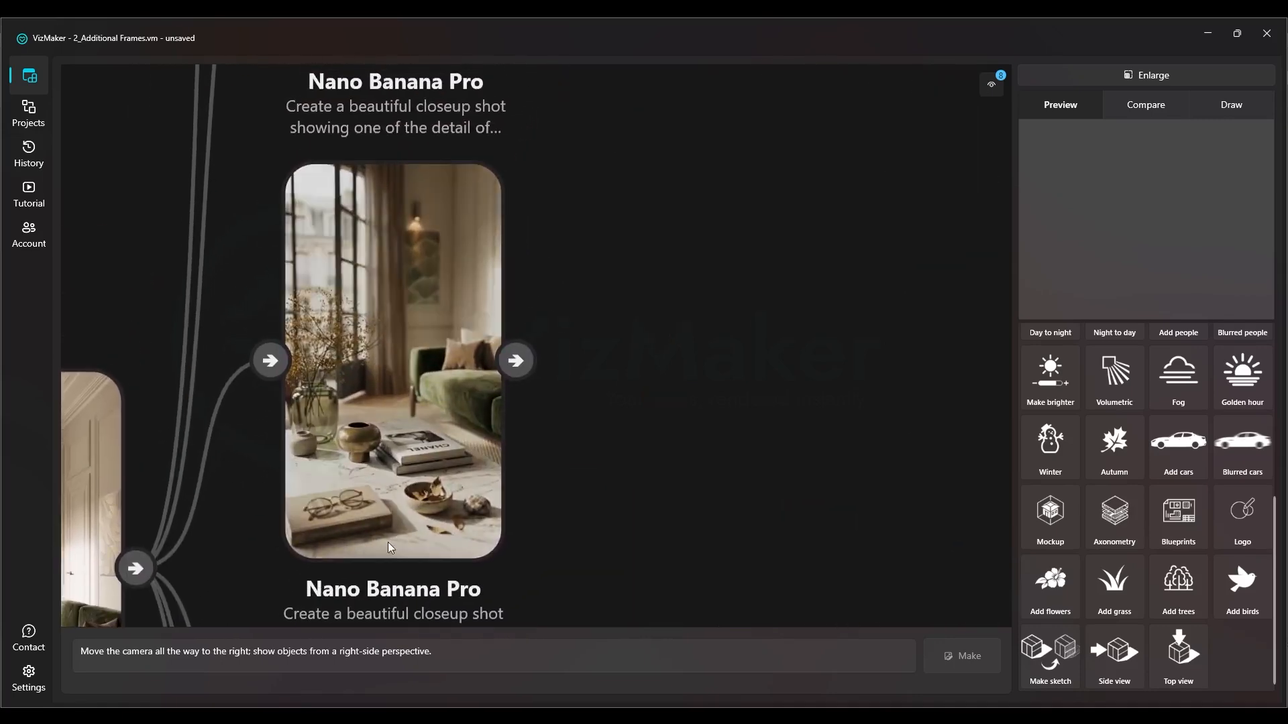
scroll(387, 545, down, 4)
drag(402, 463, 449, 386)
scroll(440, 332, down, 2)
scroll(439, 333, down, 3)
drag(502, 336, 456, 302)
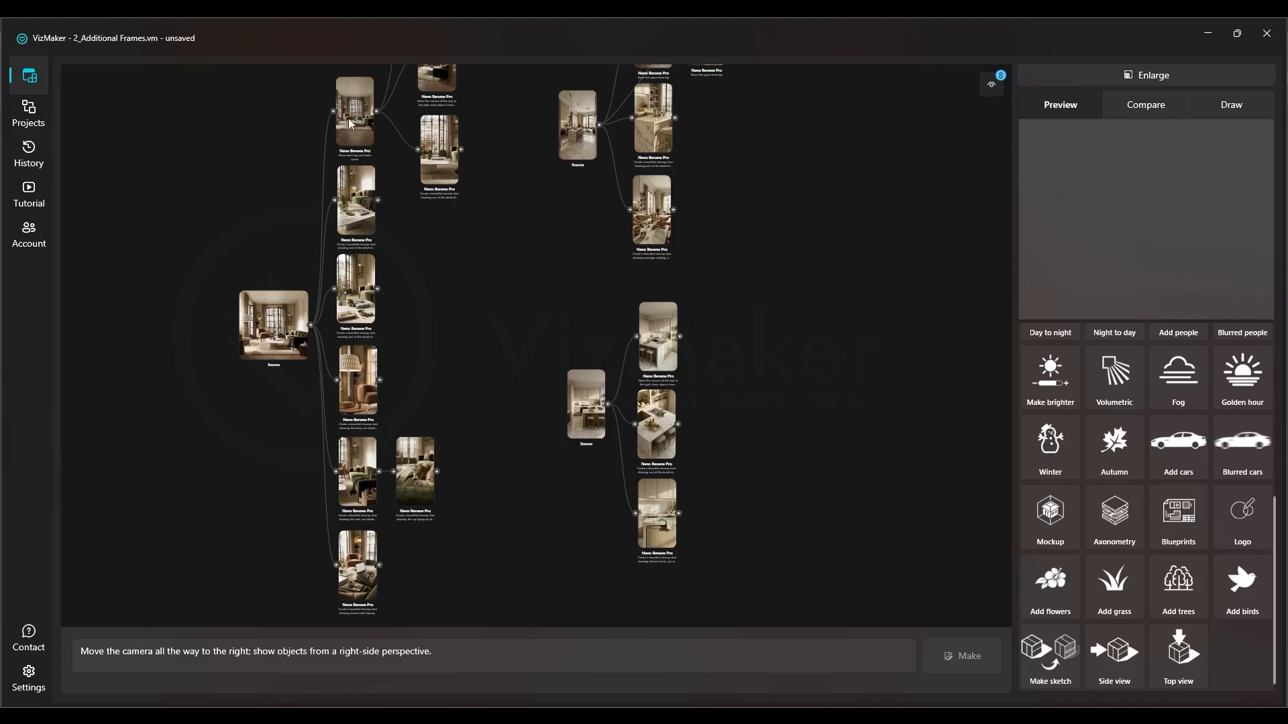
Survey the layout of all three source branches and revisit the extended vertical living-room frame with its derived views
scroll(397, 349, down, 2)
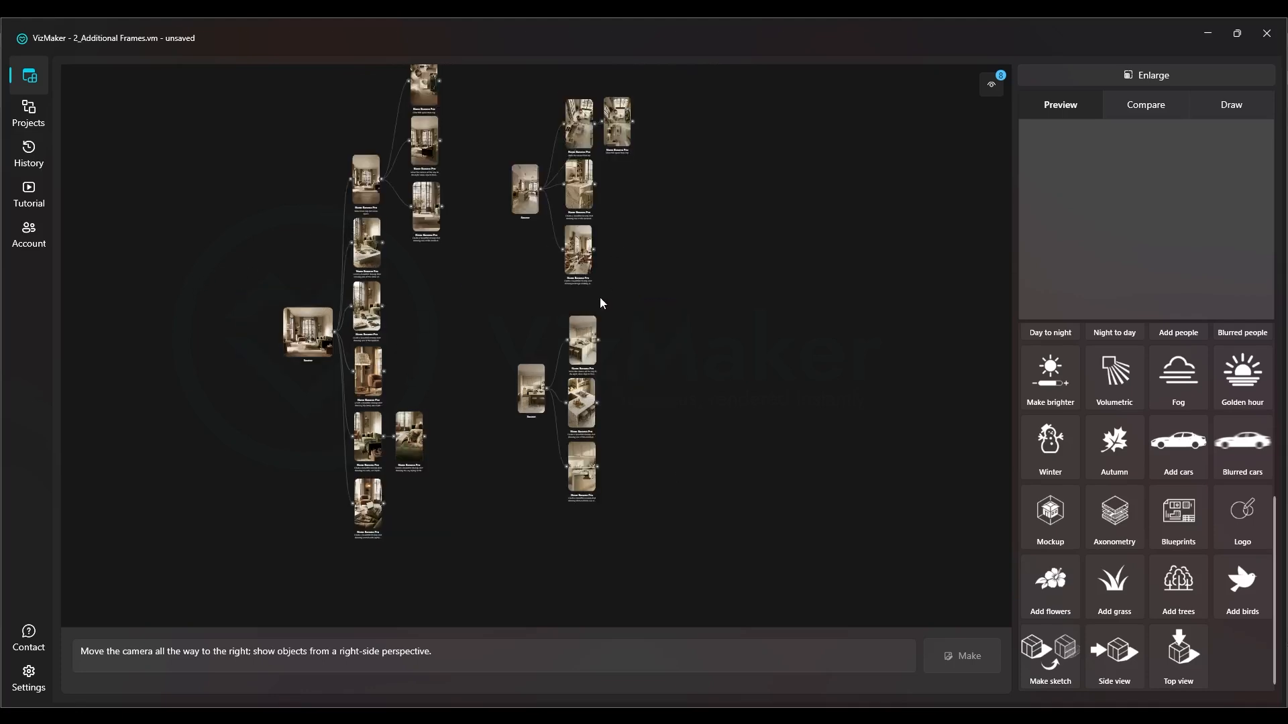
scroll(604, 283, down, 2)
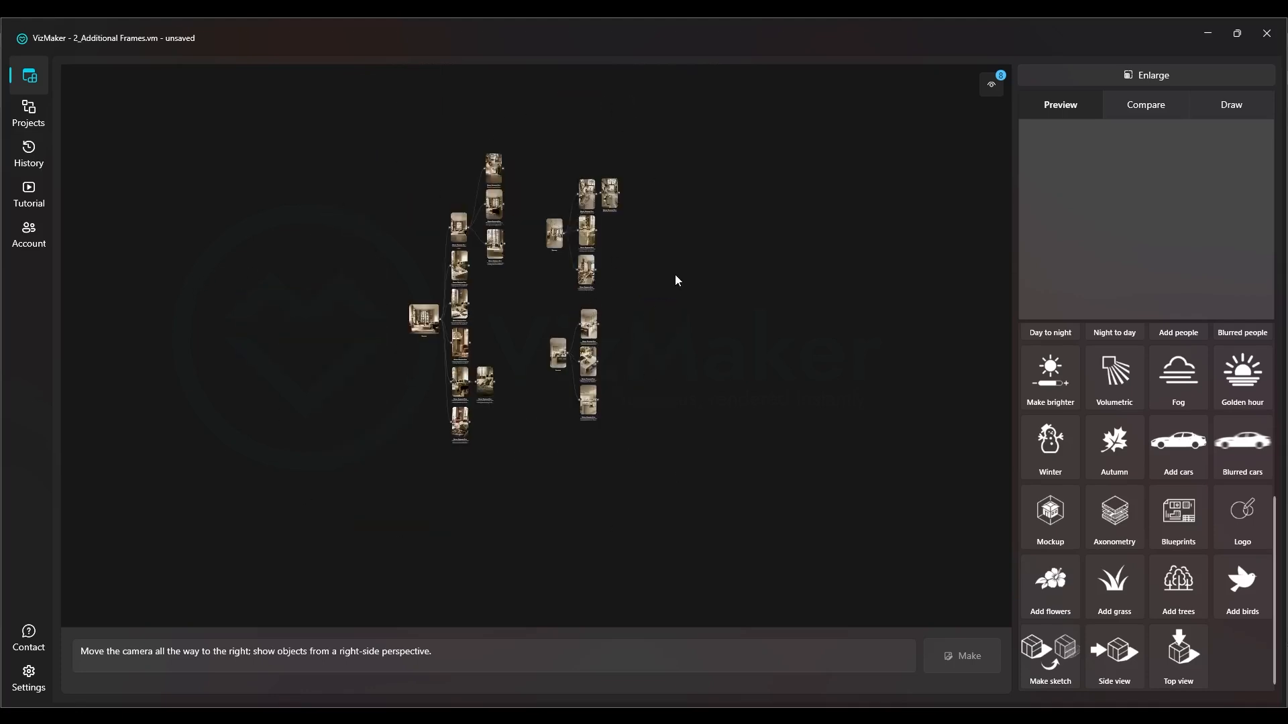
drag(419, 294, 656, 364)
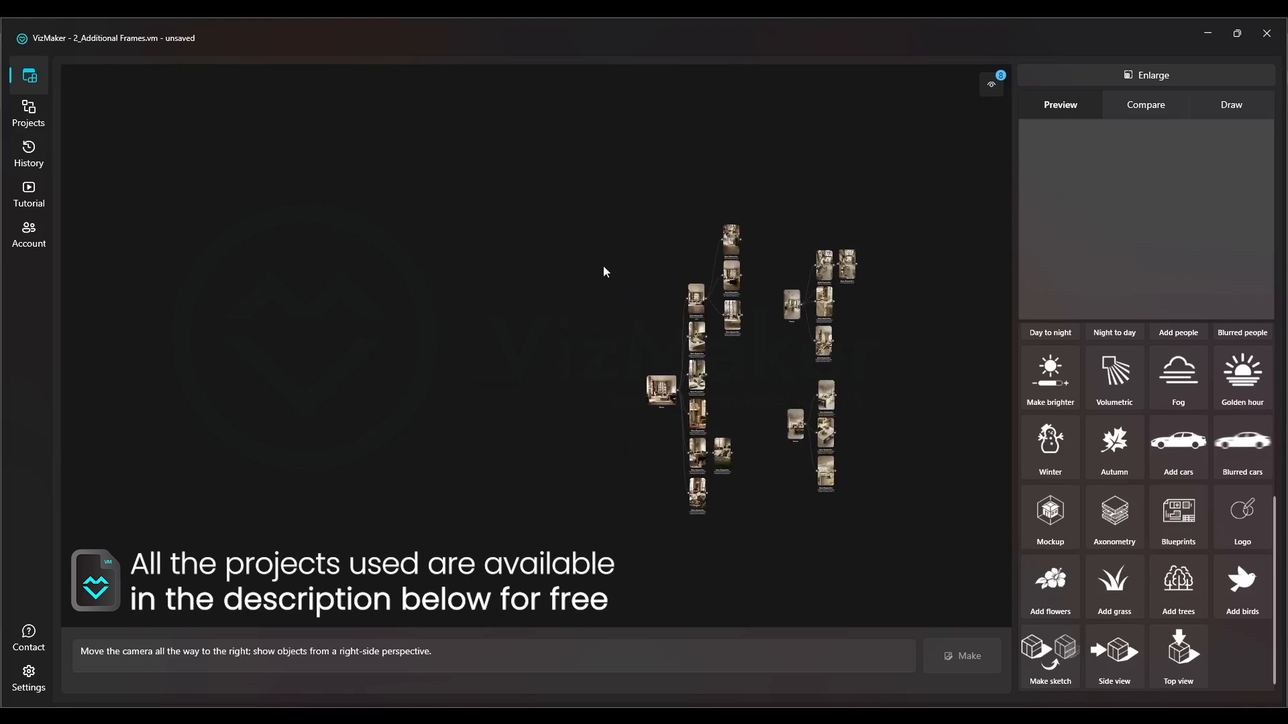
scroll(700, 363, up, 2)
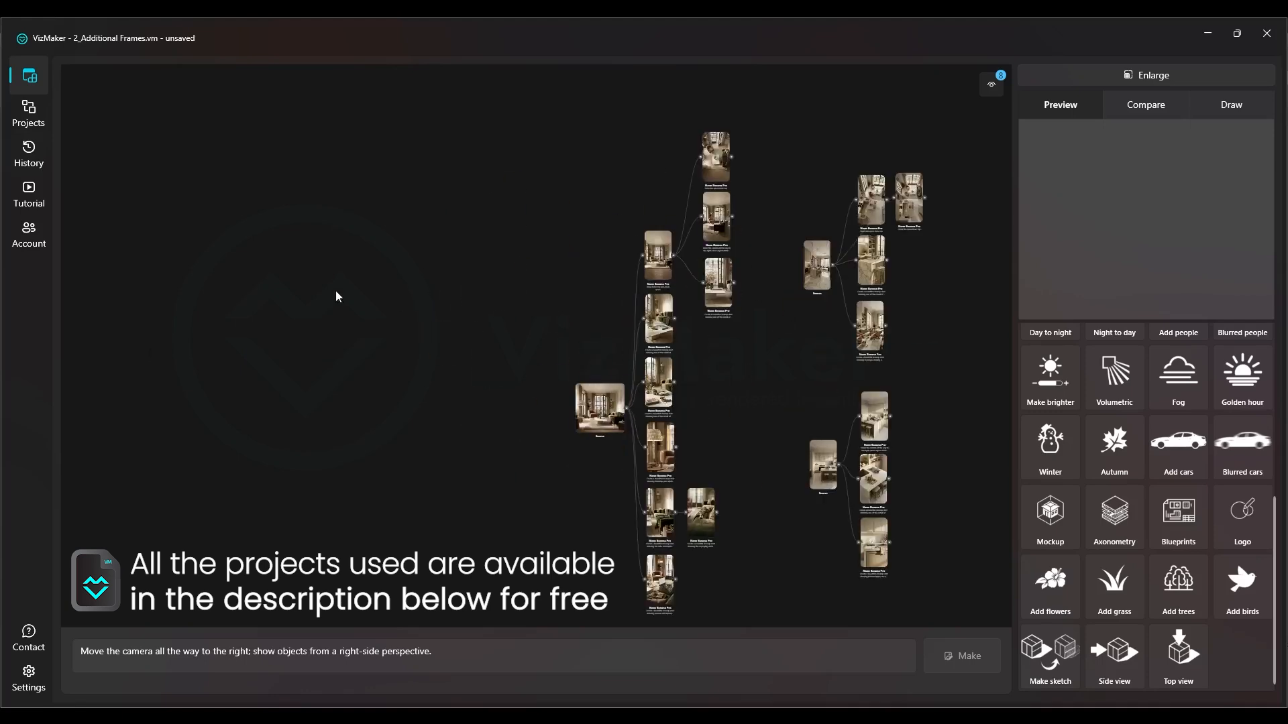
drag(999, 321, 959, 293)
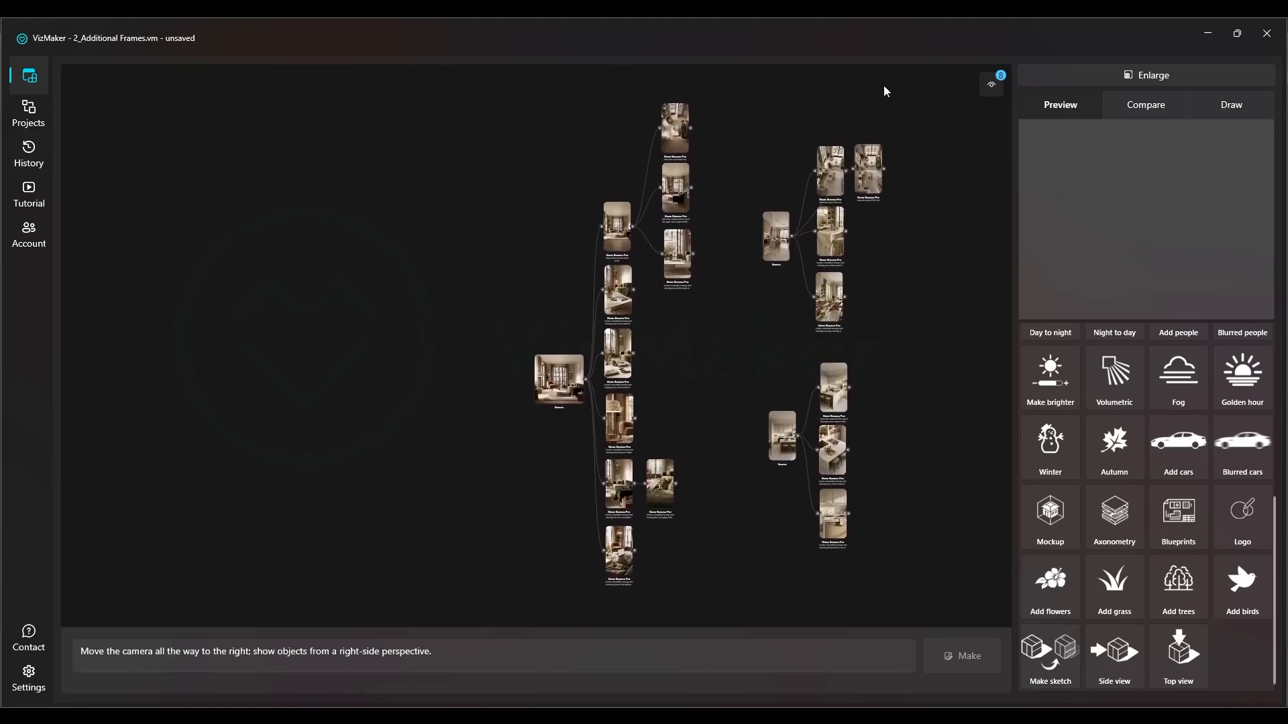
scroll(507, 328, up, 6)
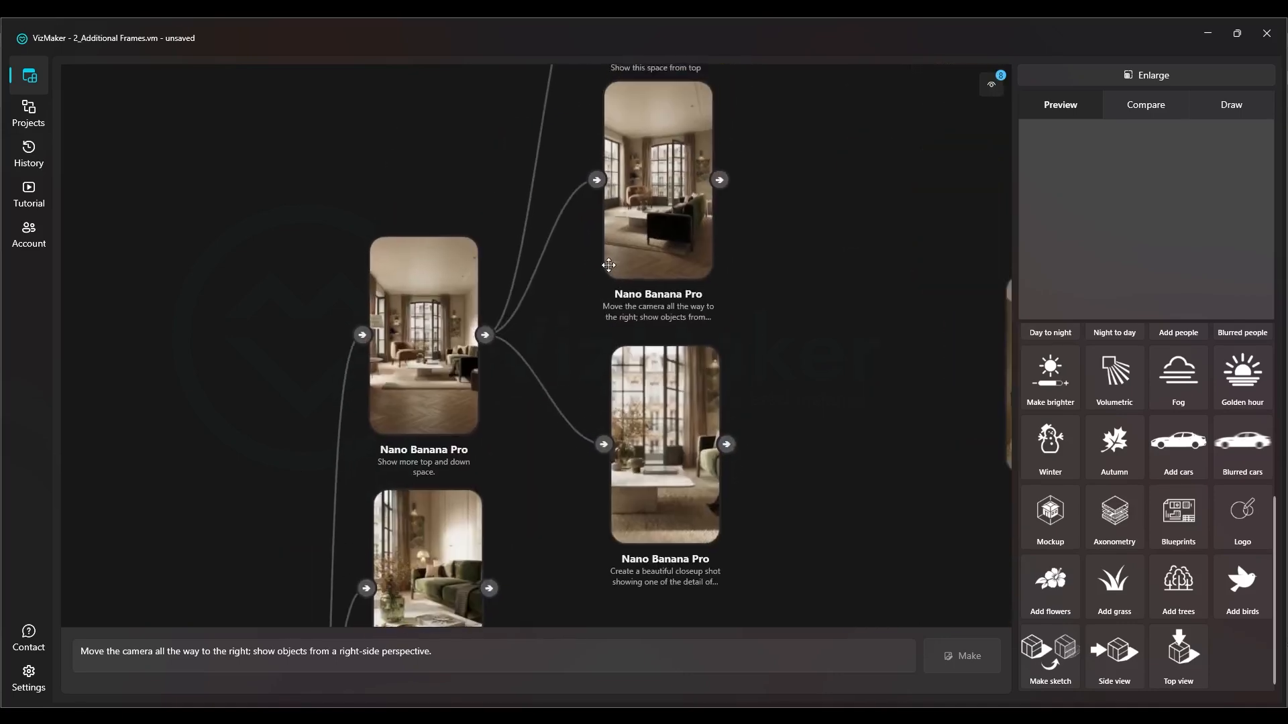
scroll(519, 348, down, 3)
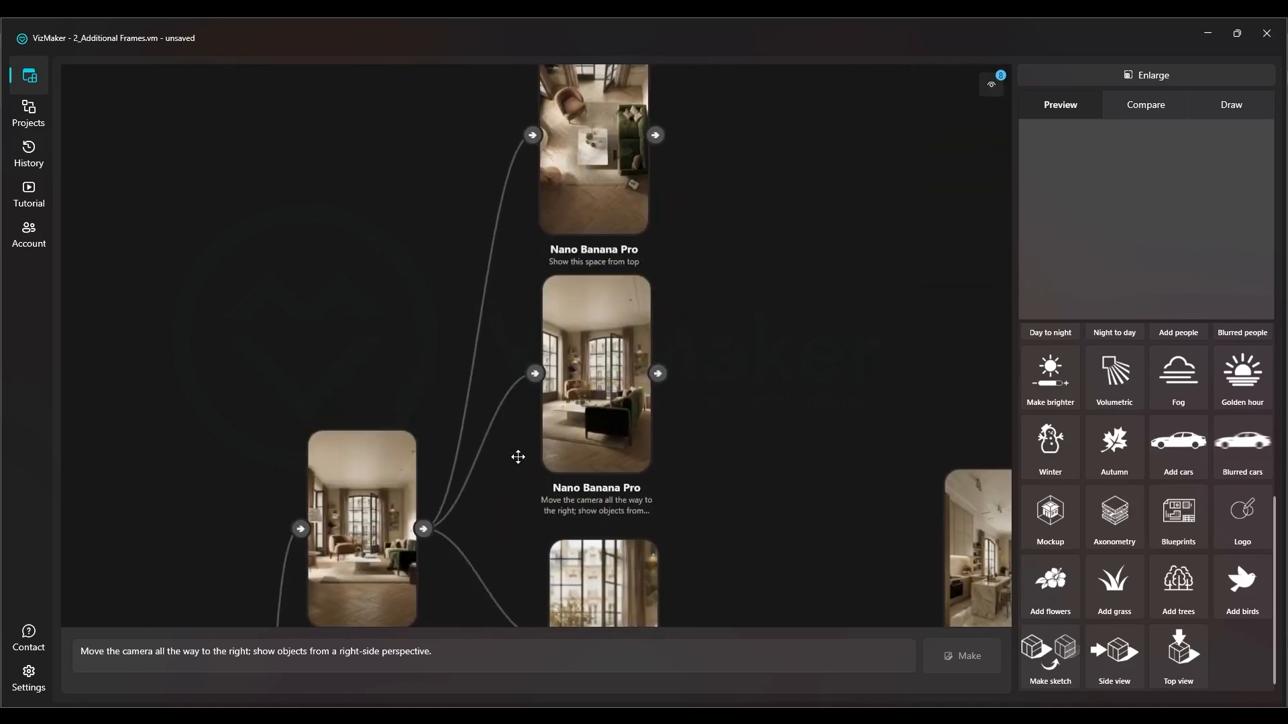
scroll(523, 195, down, 2)
scroll(762, 229, down, 2)
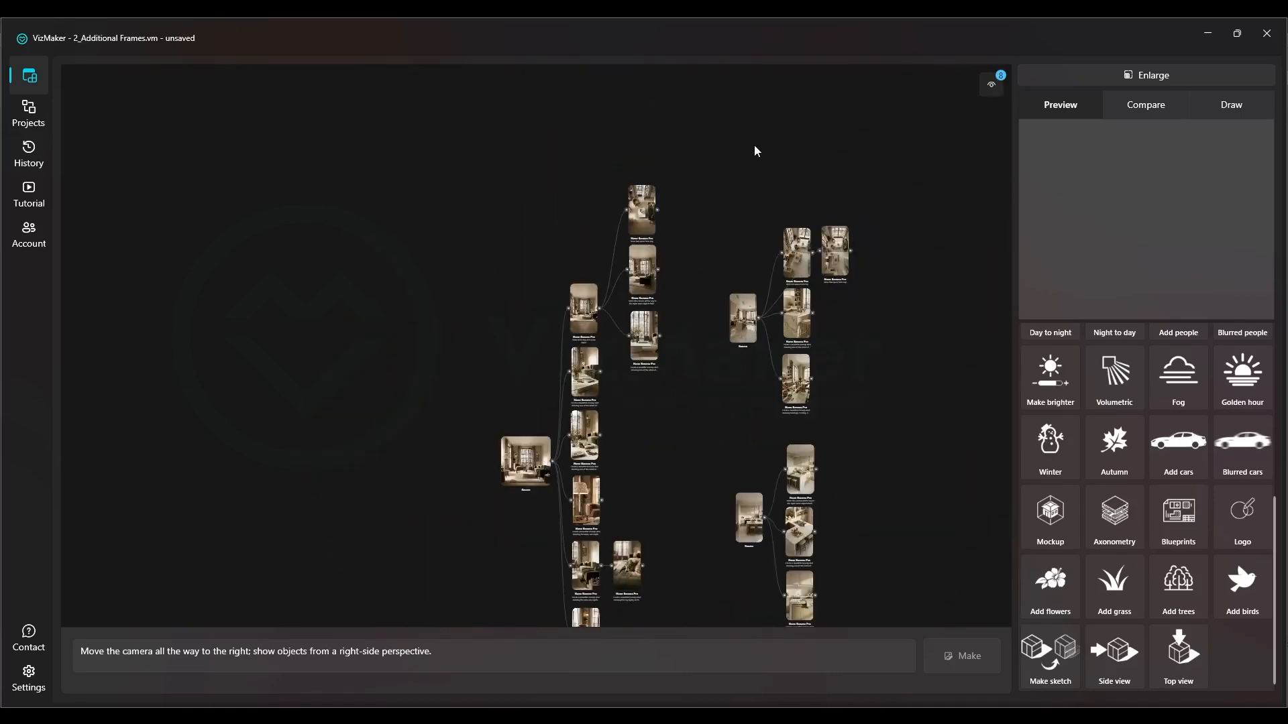
drag(609, 452, 813, 477)
drag(665, 397, 597, 262)
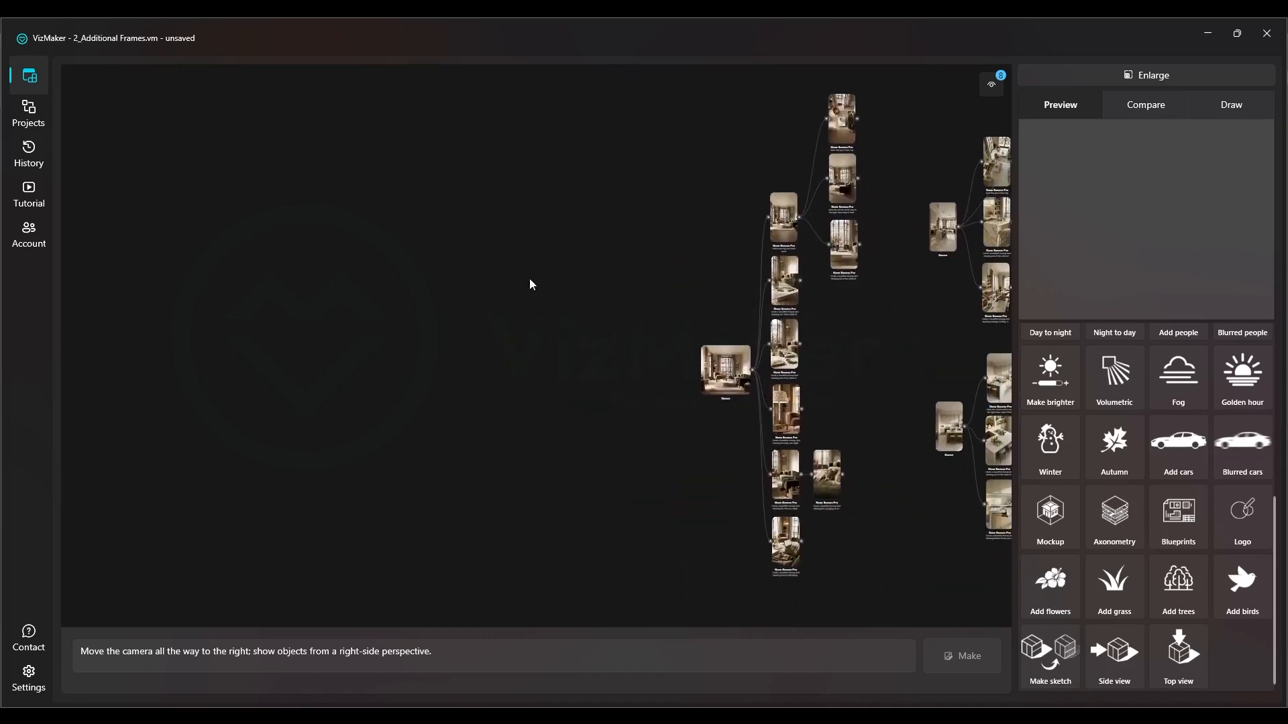
scroll(828, 269, up, 4)
scroll(737, 199, down, 3)
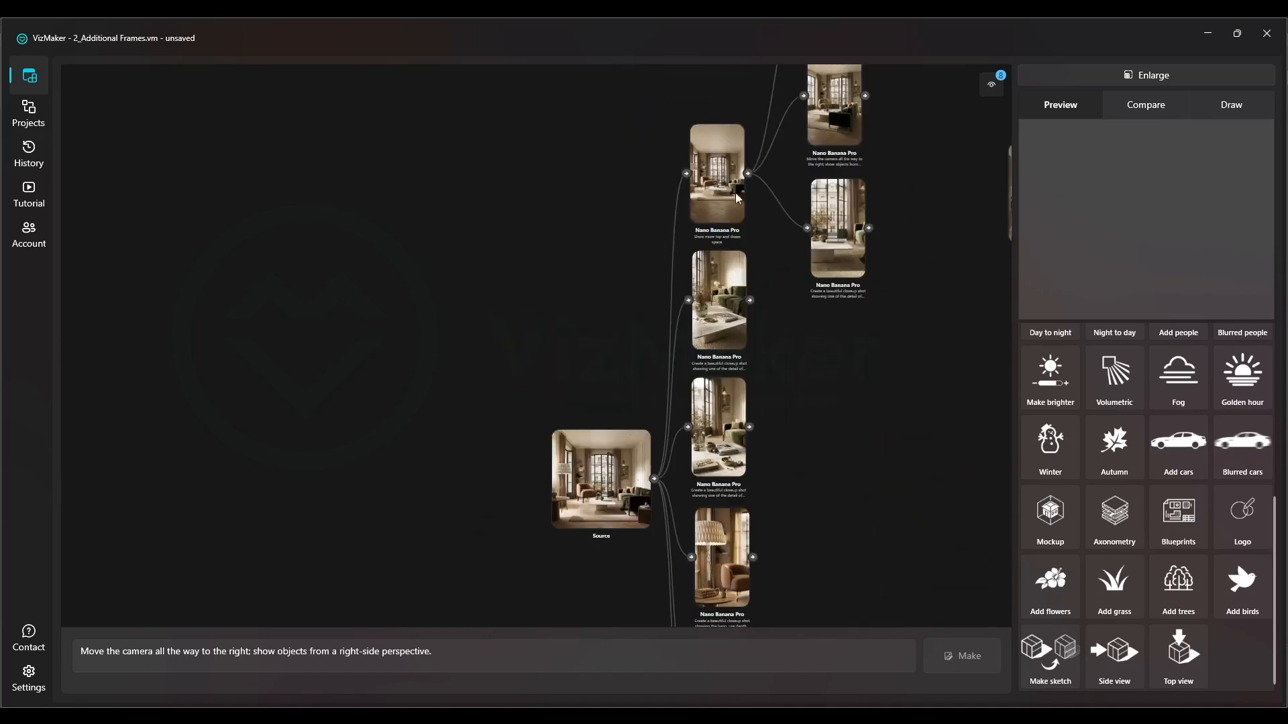
drag(254, 342, 501, 345)
drag(706, 440, 566, 307)
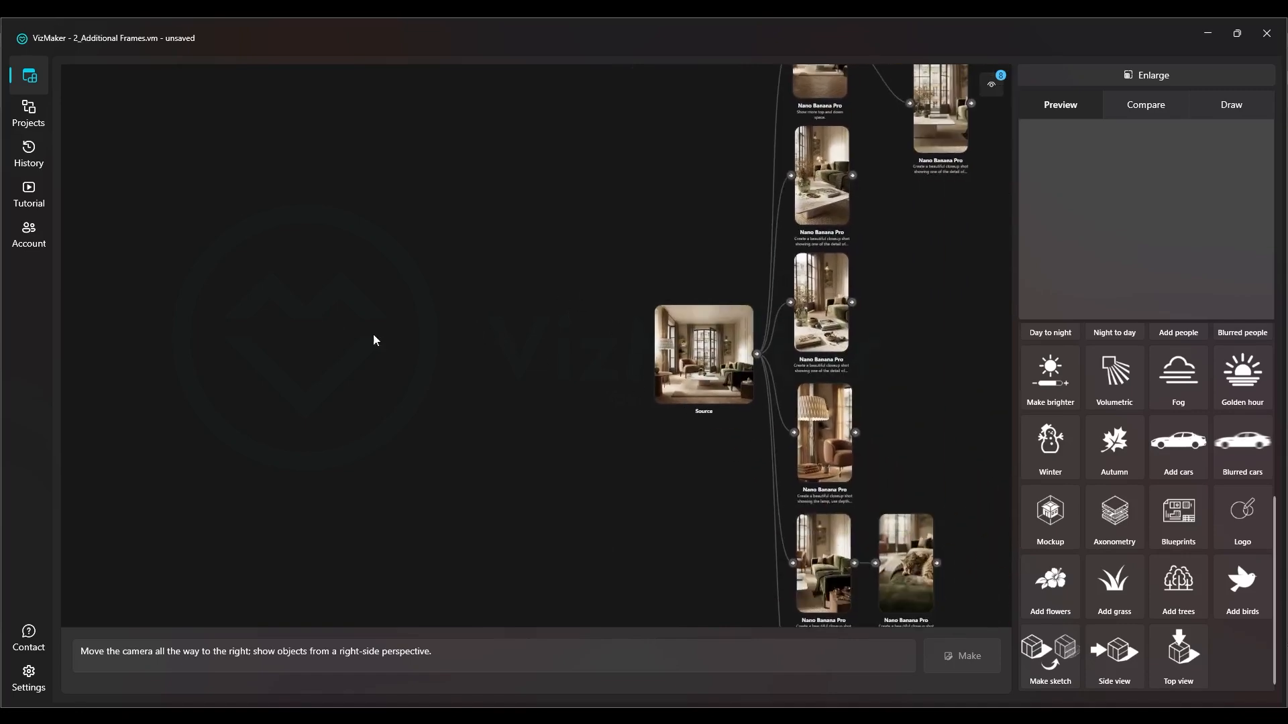
Load the living-room render into the project as a new source image
right_click(279, 342)
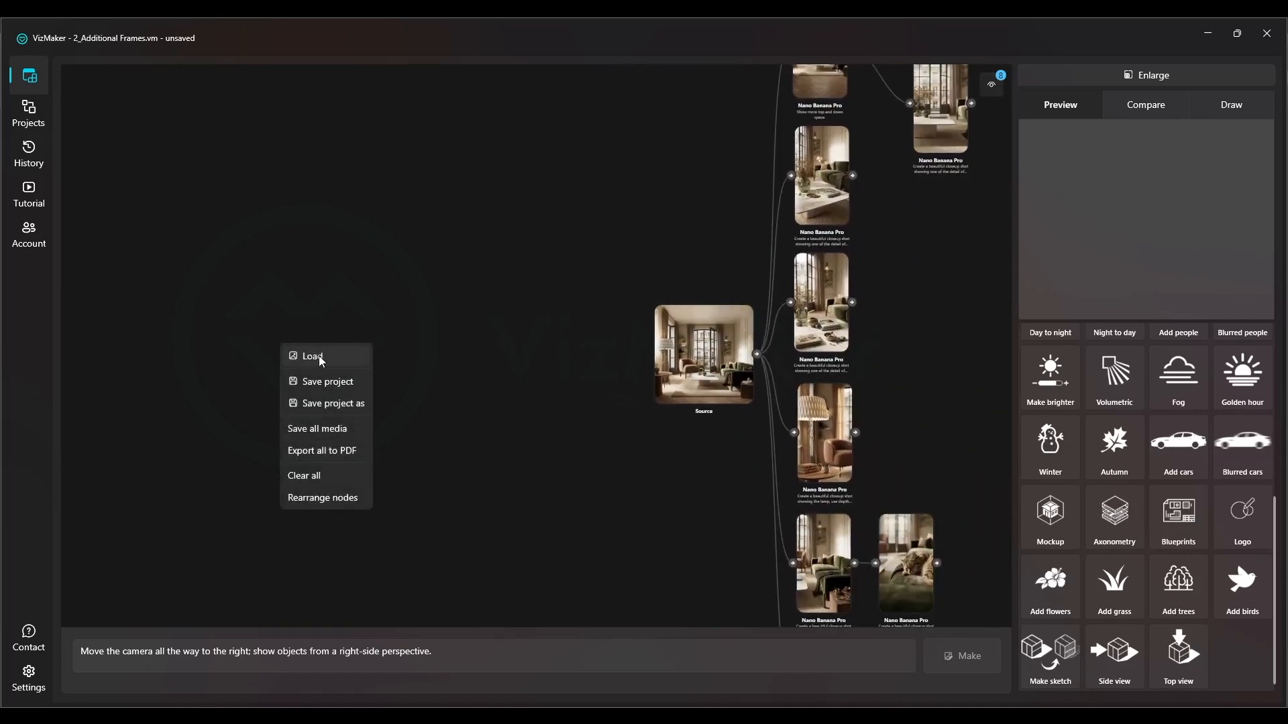
click(319, 356)
double_click(224, 144)
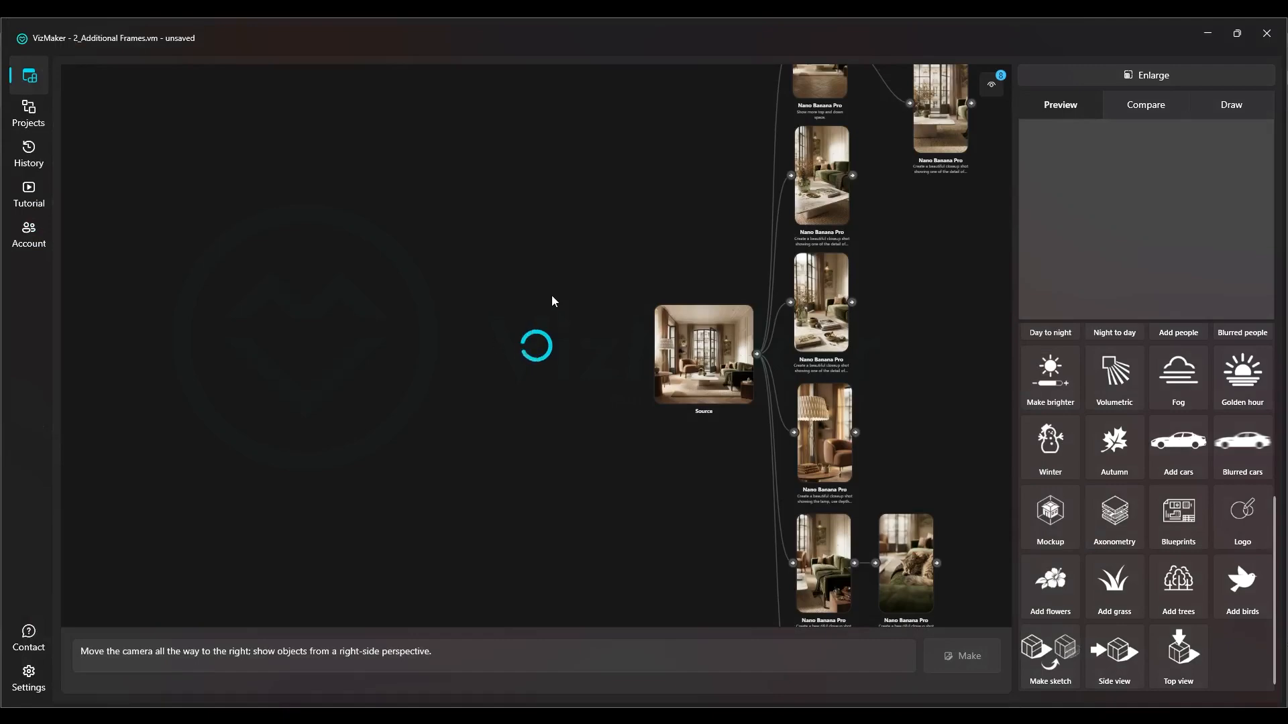
Select existing living-room closeup frames, including the coffee table and the sofa, to review their prompts
drag(620, 388, 148, 273)
drag(182, 264, 469, 514)
drag(409, 523, 262, 352)
scroll(269, 338, up, 2)
drag(464, 377, 494, 354)
click(754, 282)
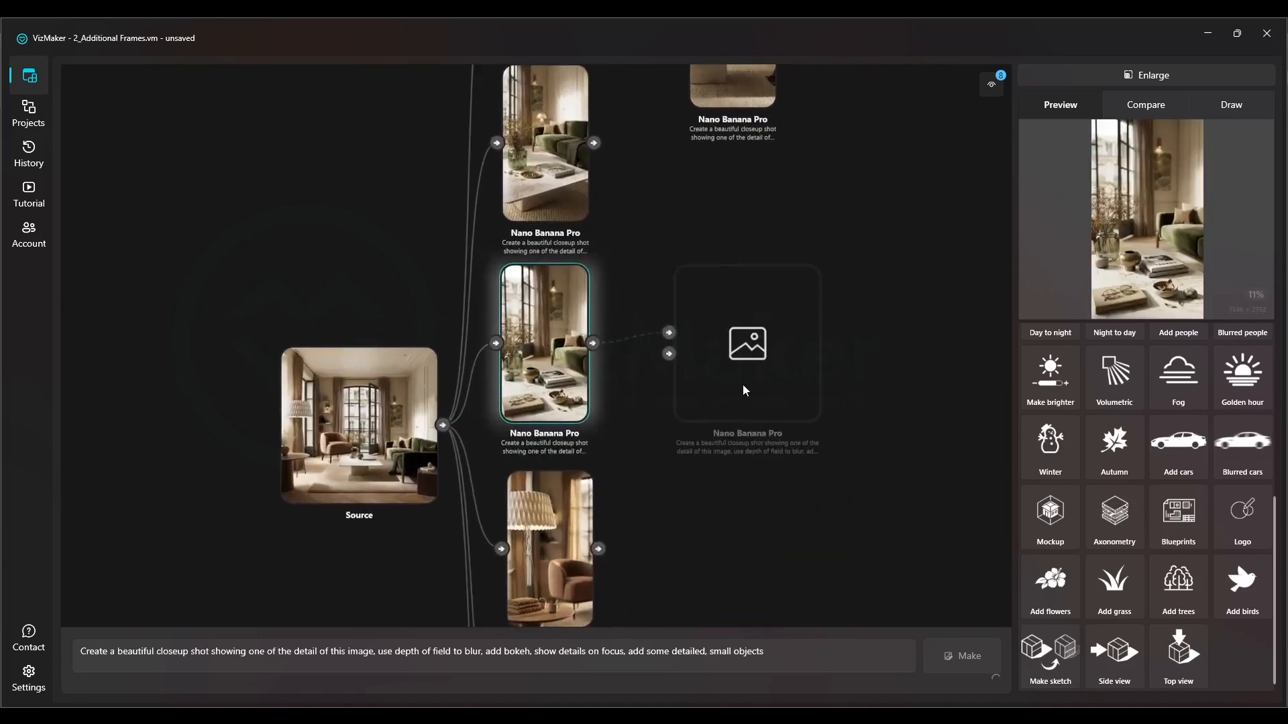
click(805, 433)
drag(449, 403, 689, 426)
click(767, 541)
Select the newly loaded, unconnected living-room source image
drag(487, 279, 972, 442)
drag(392, 256, 659, 366)
drag(485, 296, 334, 310)
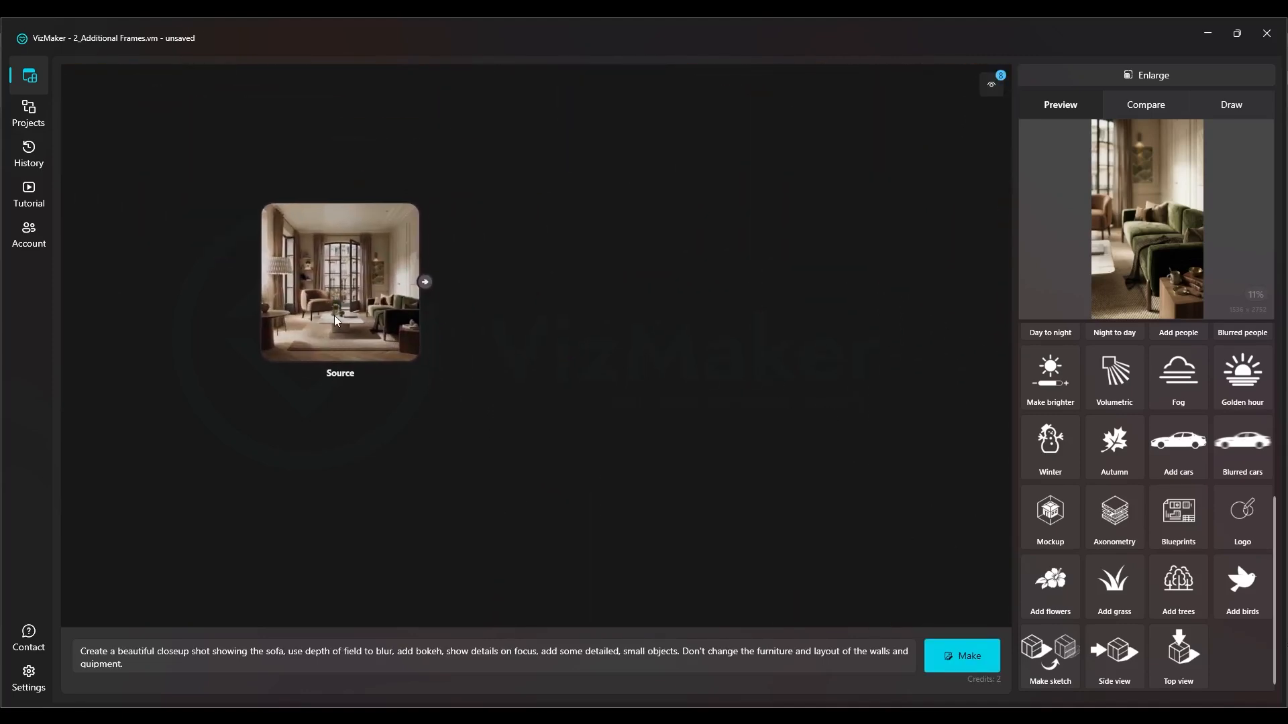
click(334, 314)
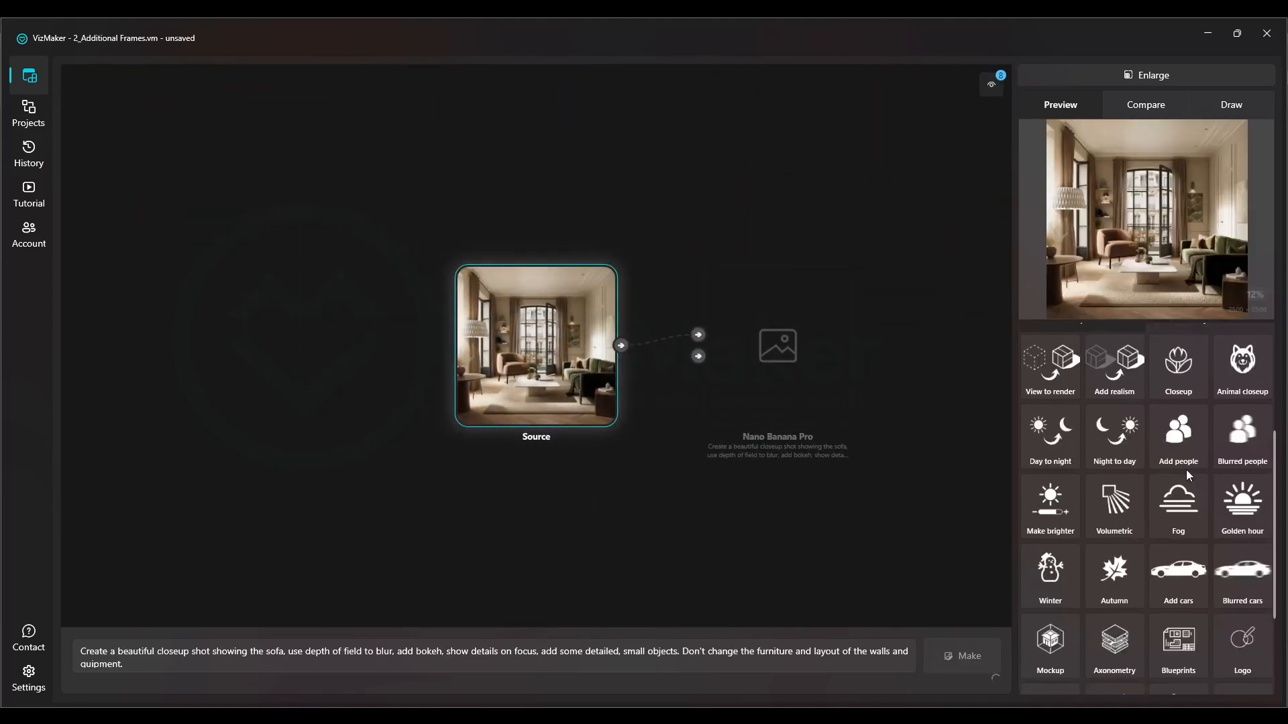
Set the generation mode to Image Editor with the Nano Banana Pro engine
scroll(1186, 470, up, 5)
click(1065, 348)
click(1060, 378)
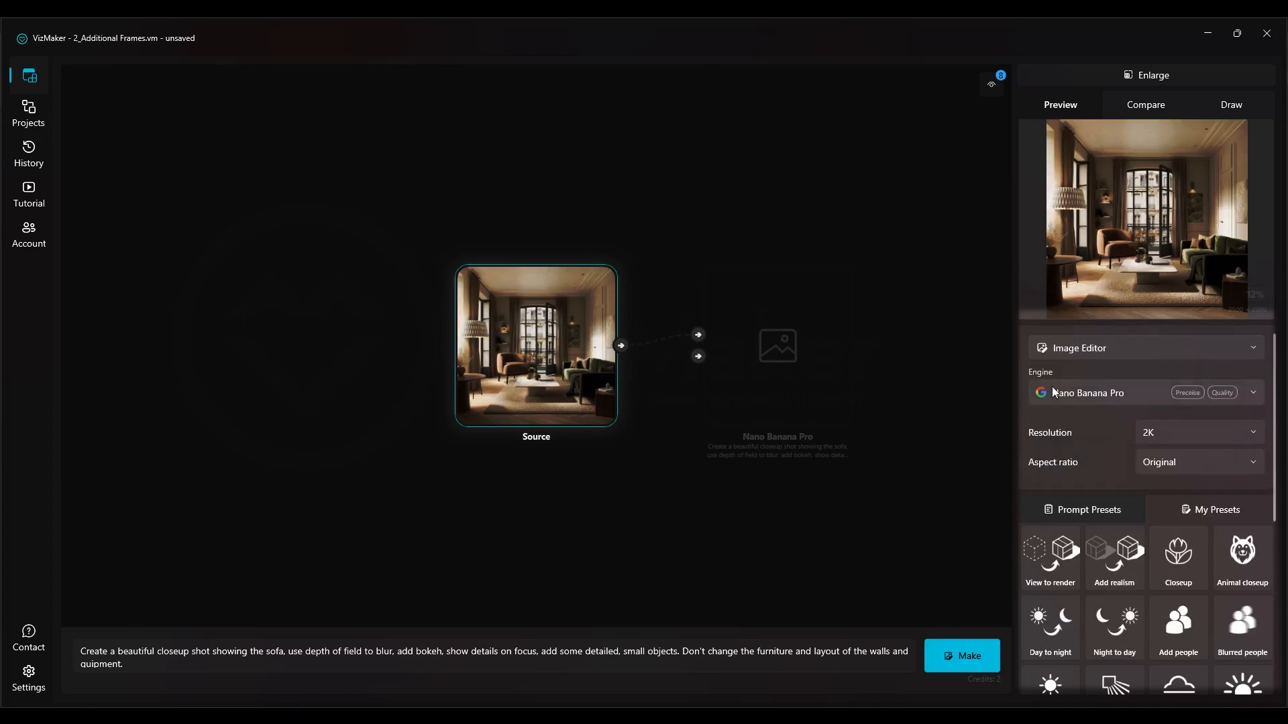
click(1036, 392)
click(1077, 430)
Review the aspect ratio options offered for the generation
click(1163, 460)
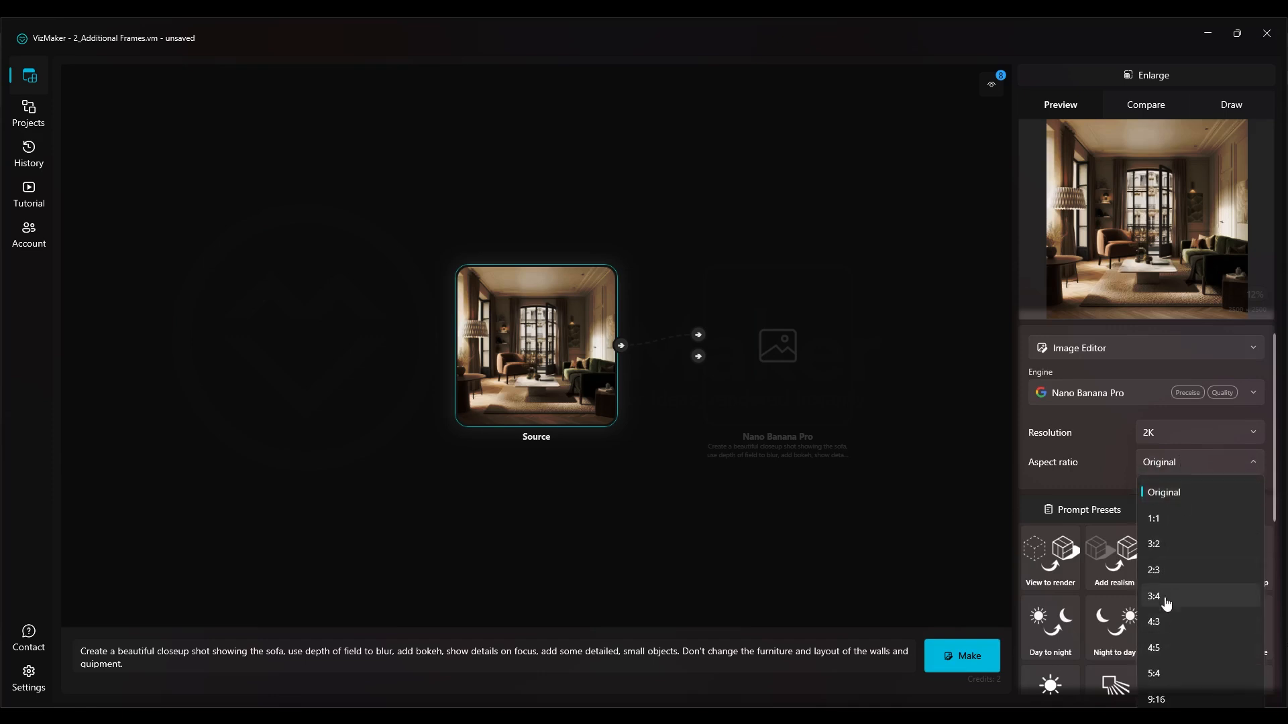
click(713, 356)
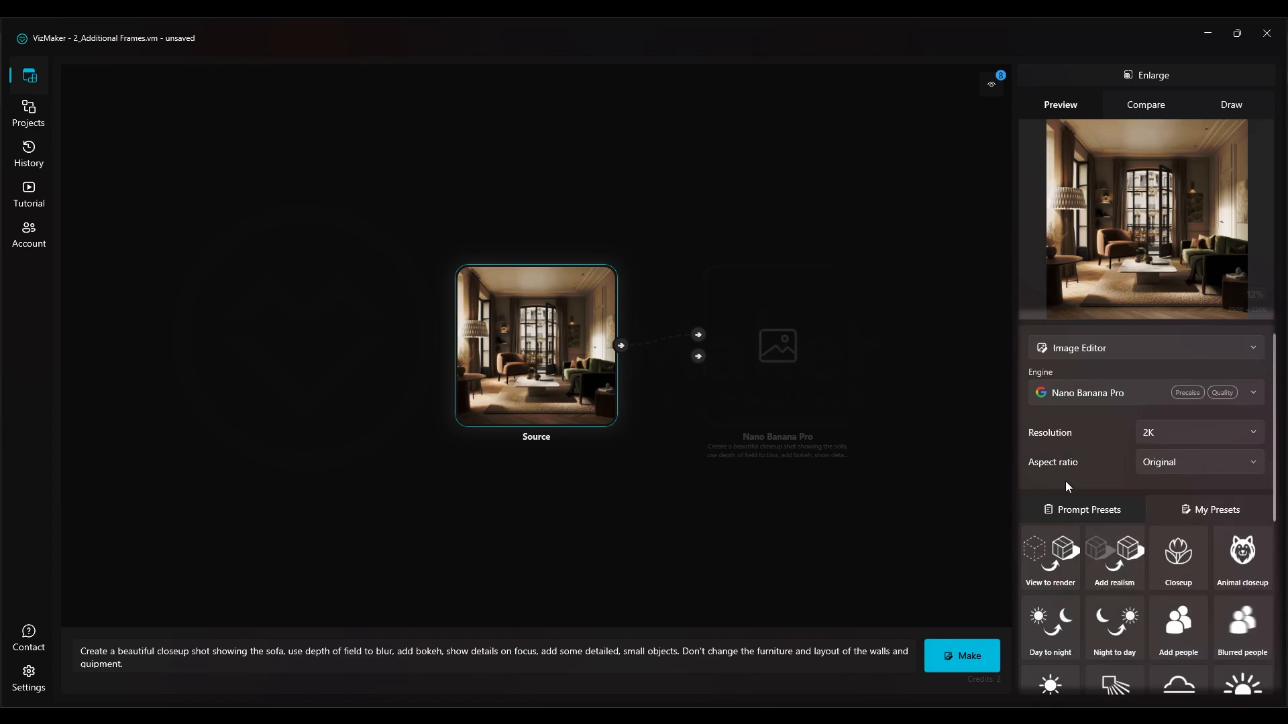
click(1192, 460)
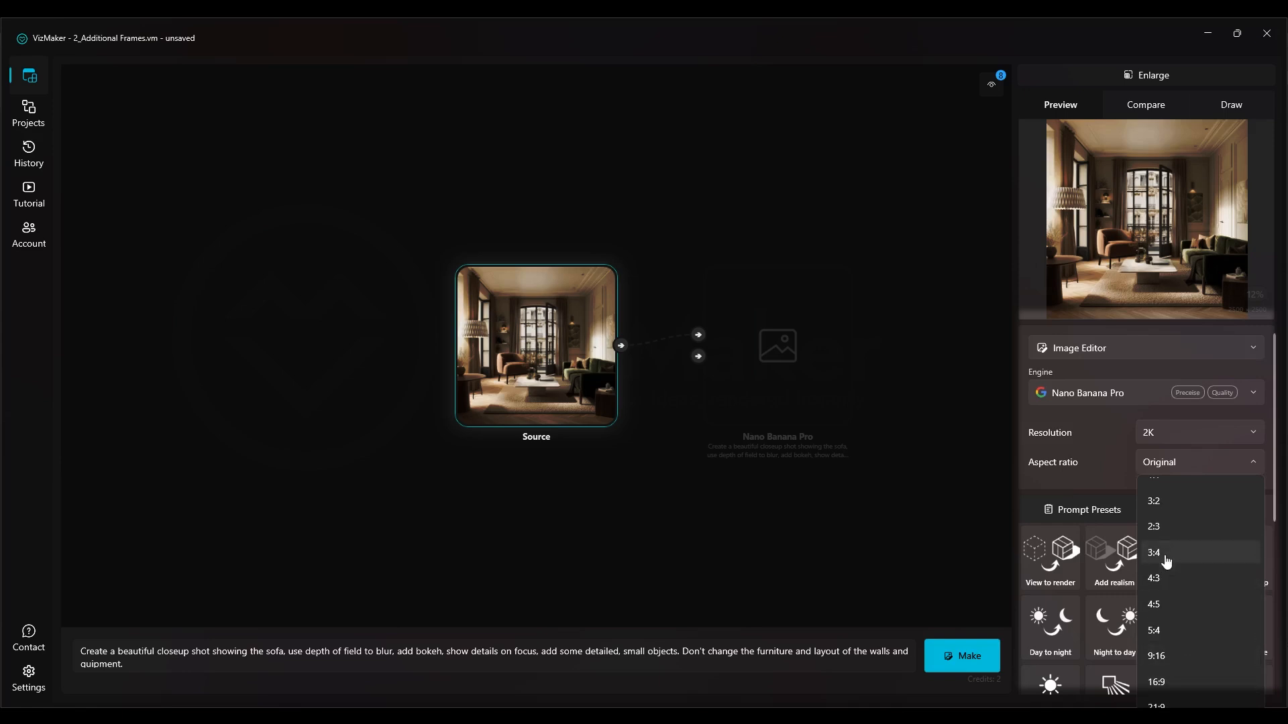
click(867, 487)
Apply the Closeup prompt preset to the living-room source image and generate the frame
drag(570, 332, 536, 341)
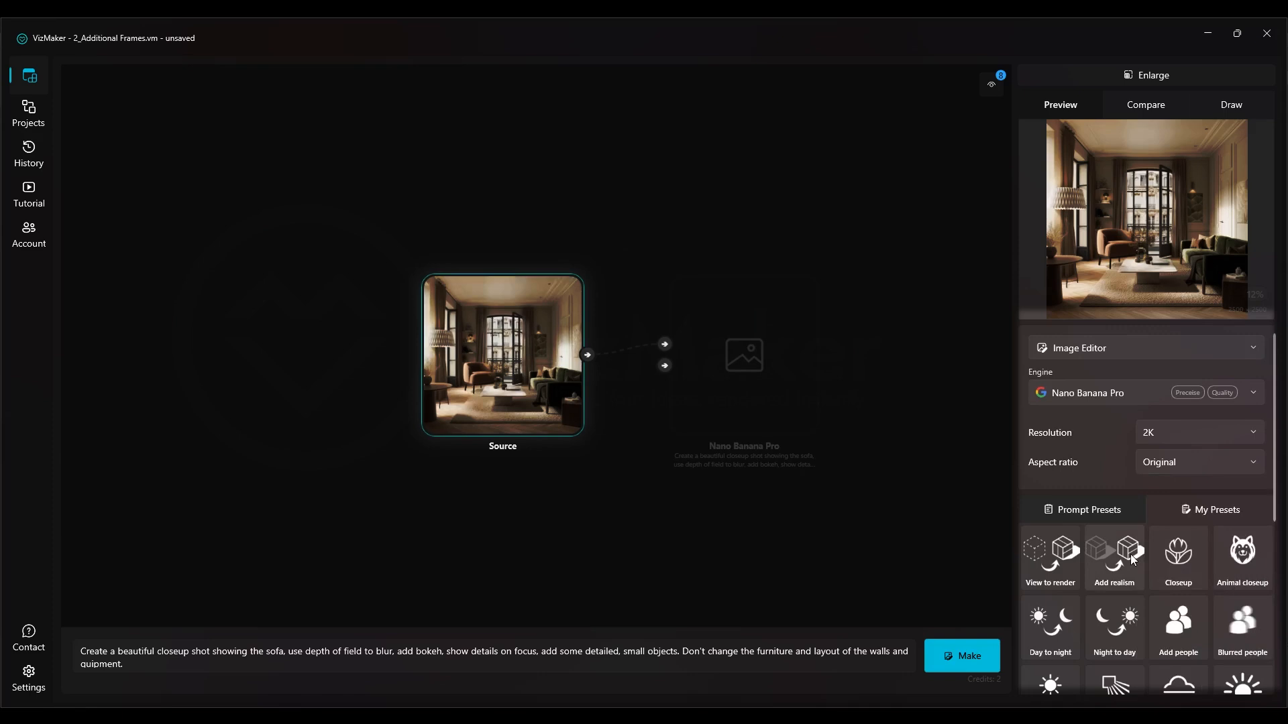
click(1169, 555)
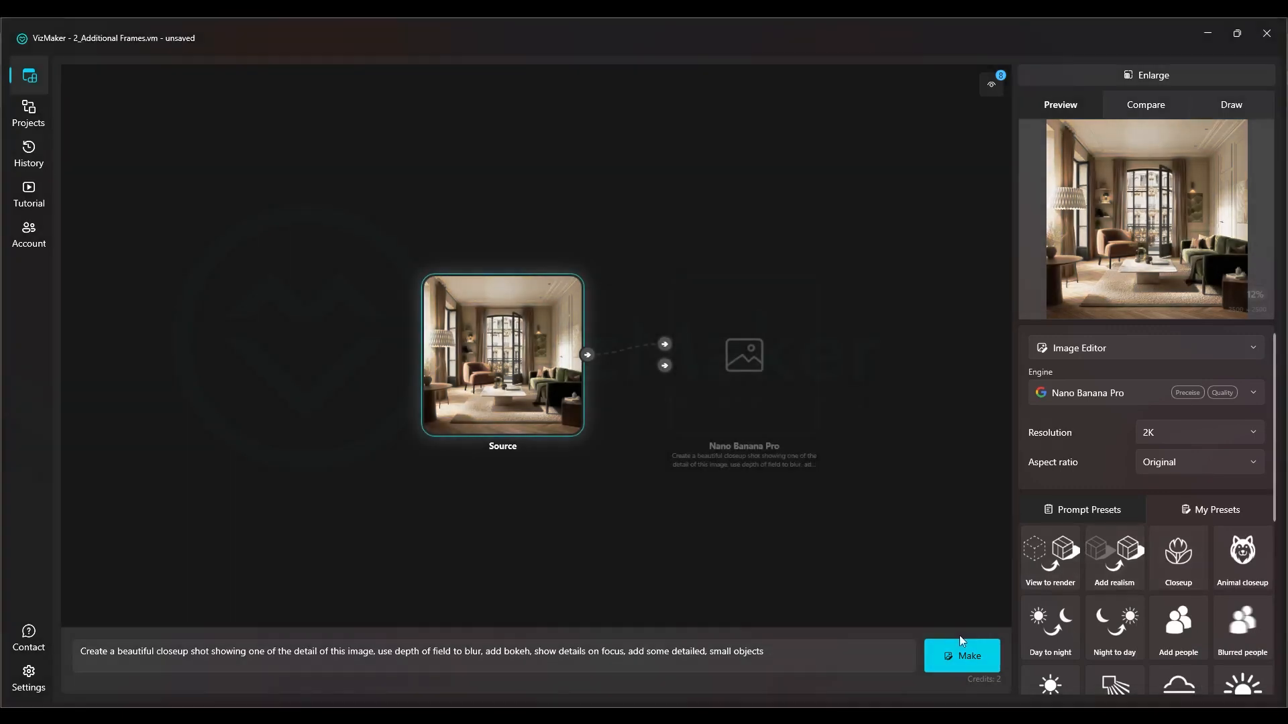
click(972, 658)
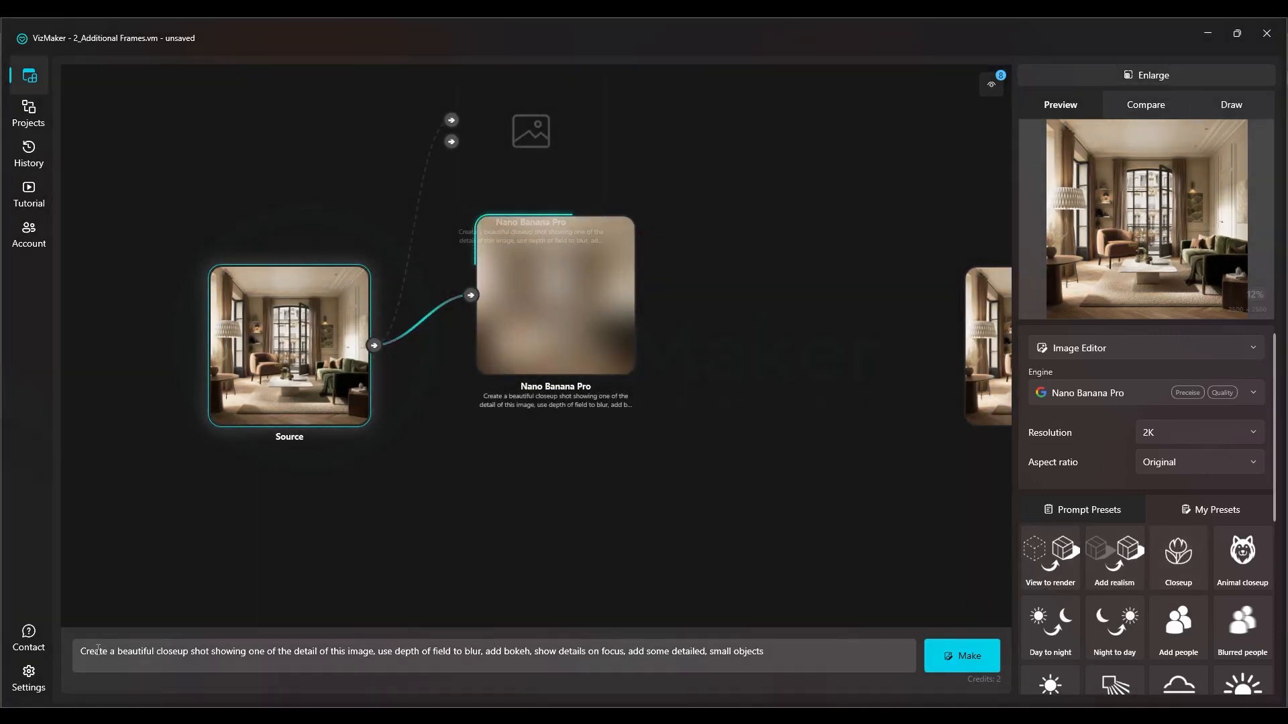
Replace "one of the detail" with "a chair" in the closeup prompt and generate a second frame from the source
drag(96, 650, 125, 649)
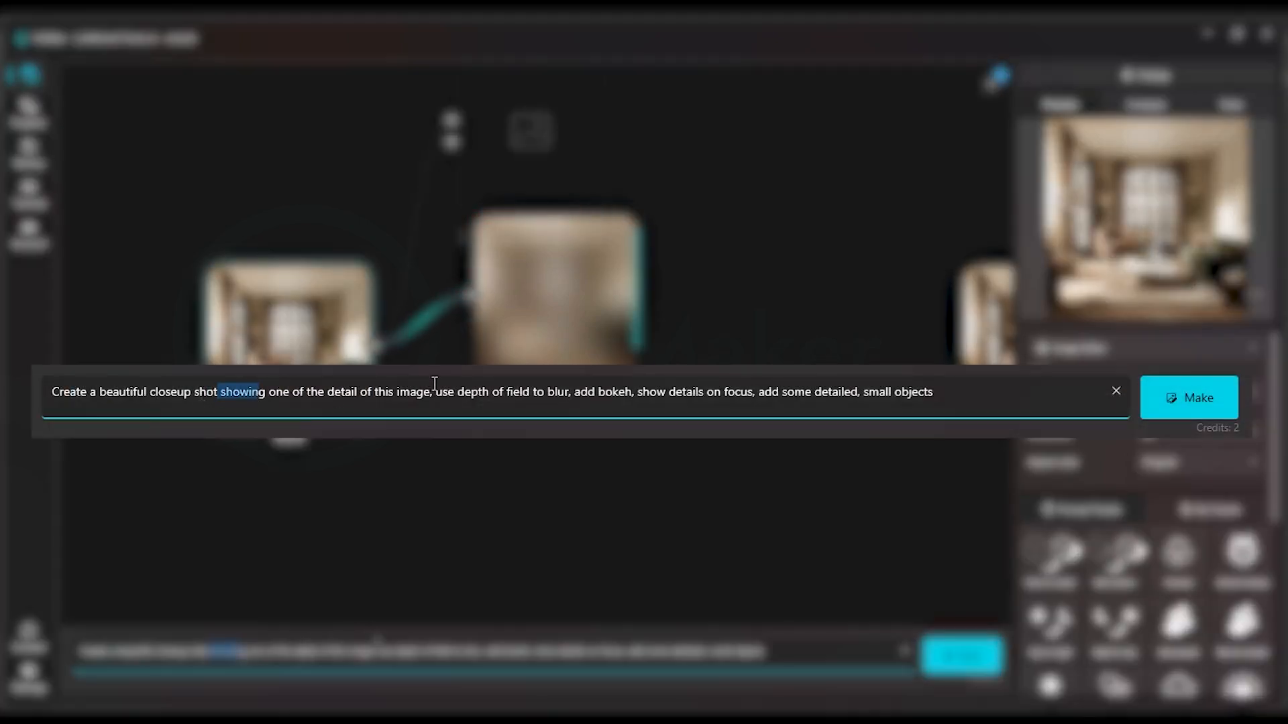
drag(571, 391, 885, 397)
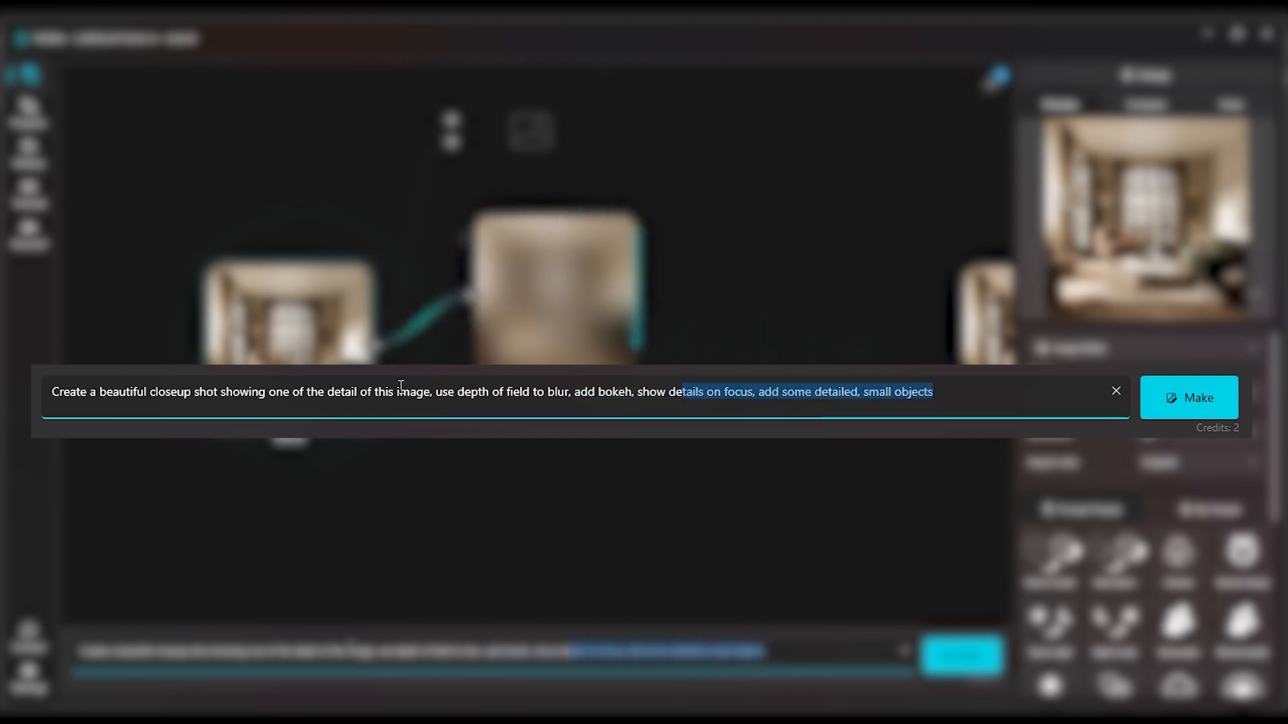
click(400, 389)
scroll(209, 355, up, 7)
scroll(221, 361, down, 2)
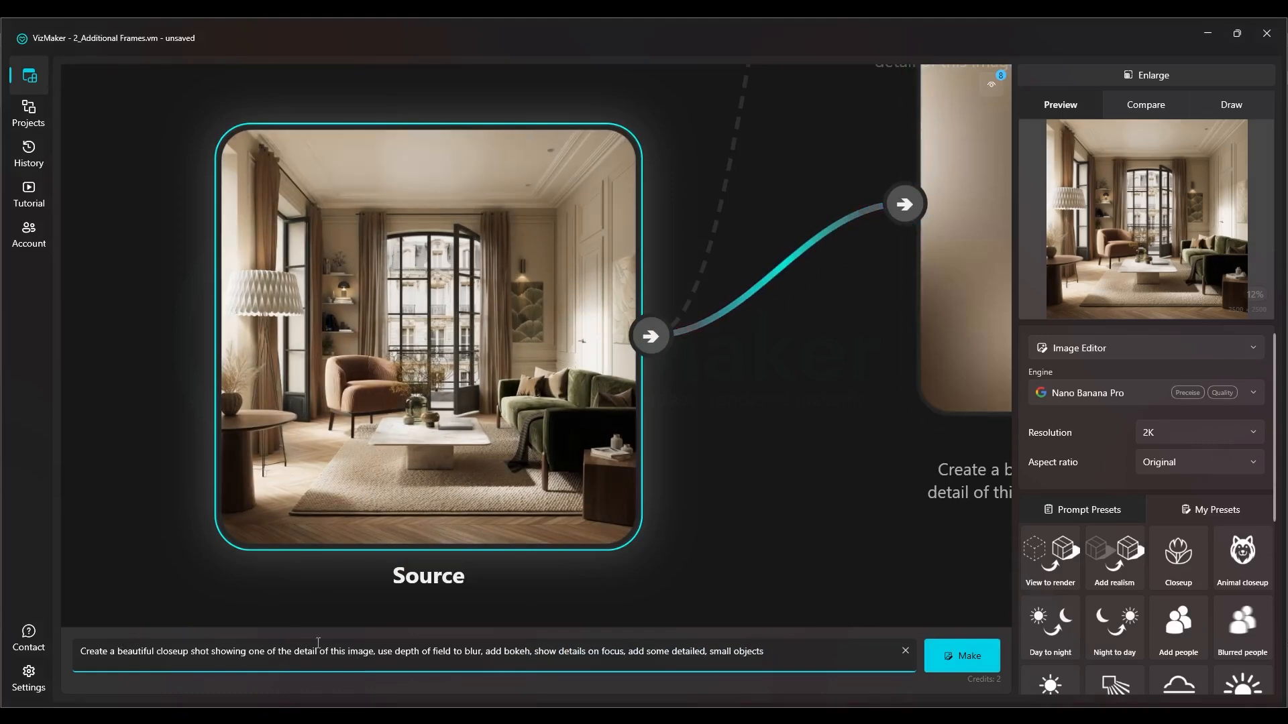
drag(296, 393, 368, 396)
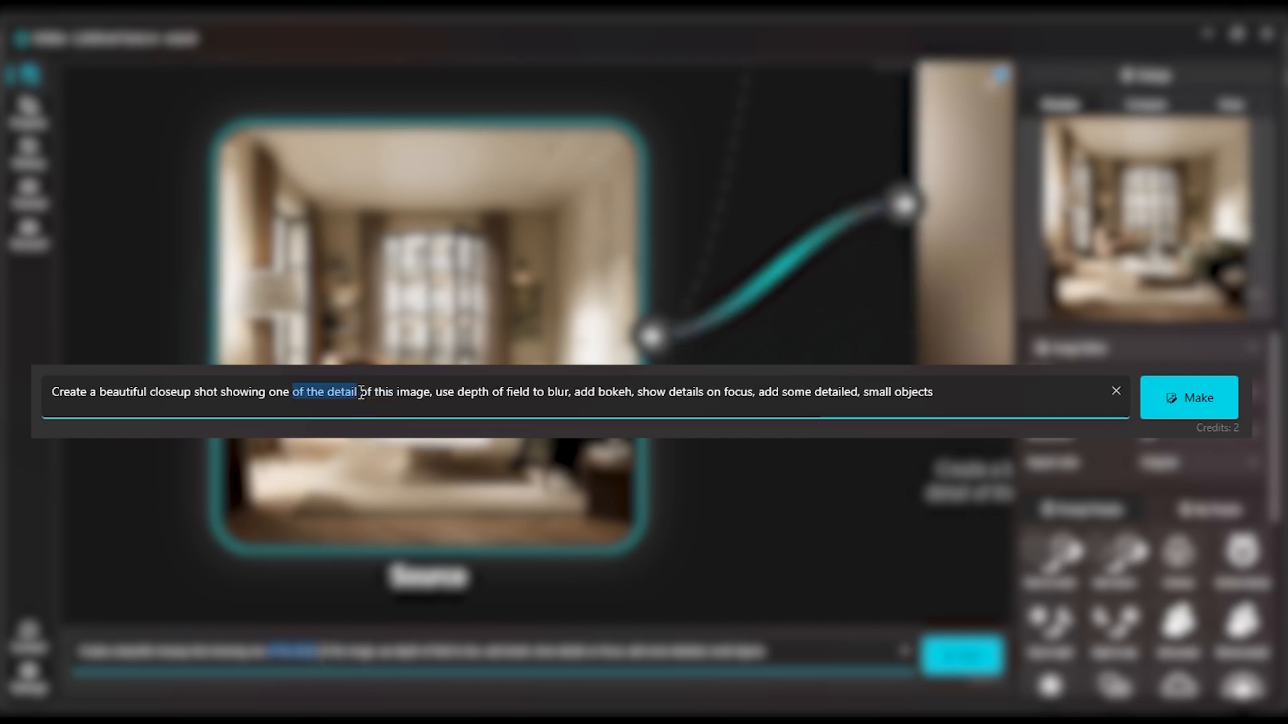
key(BackSpace)
key(BackSpace)
key(BackSpace)
key(BackSpace)
key(BackSpace)
text(a chair)
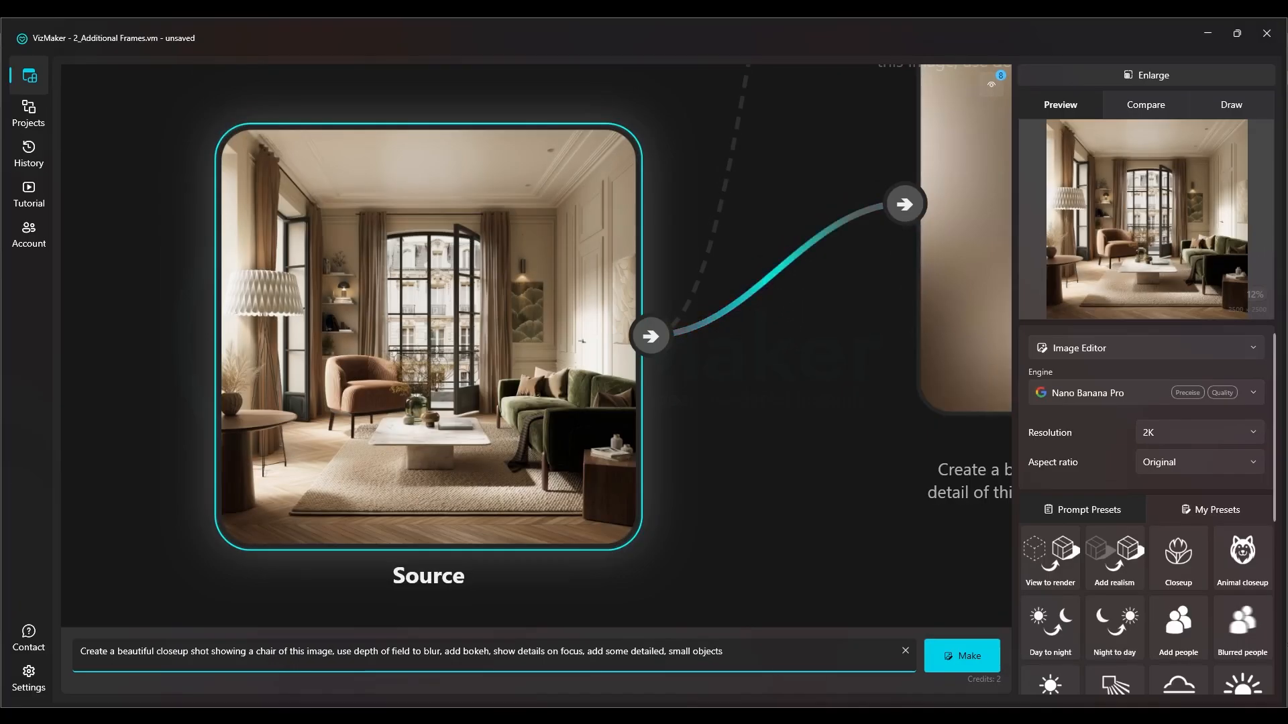
Move the chair frame below the first closeup frame on the canvas
scroll(209, 688, down, 5)
scroll(524, 287, down, 2)
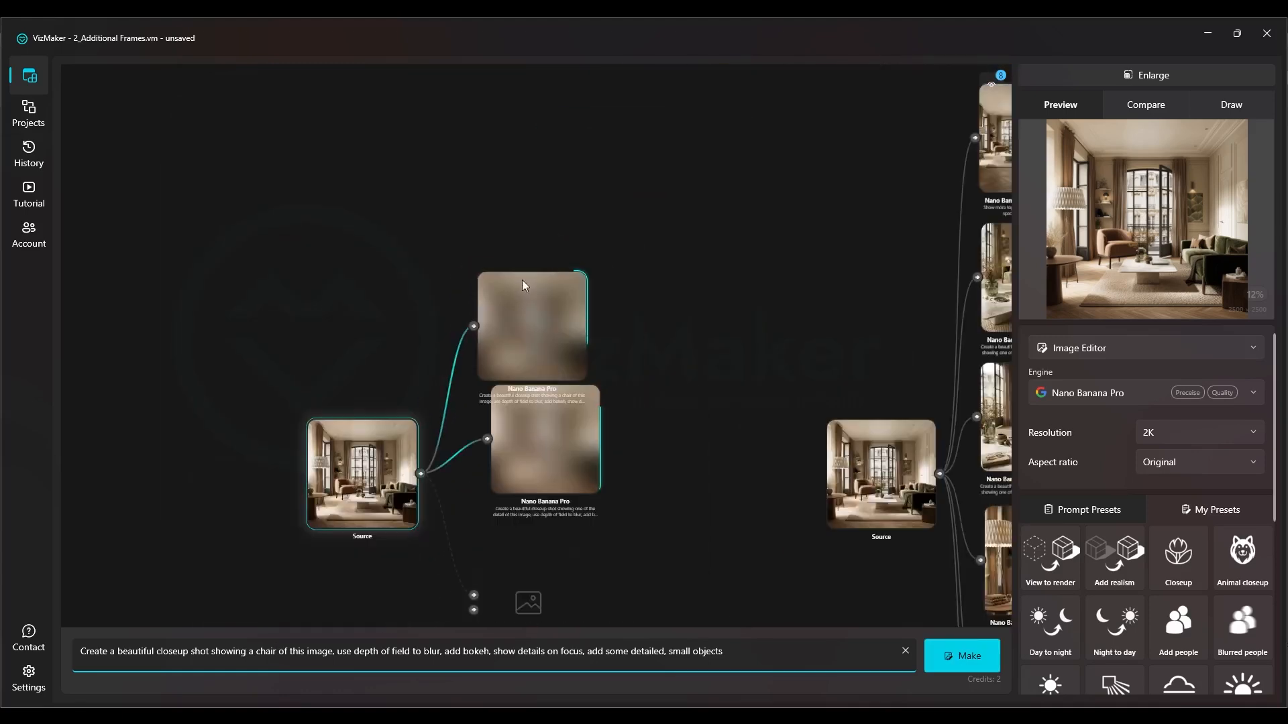
drag(529, 386, 505, 252)
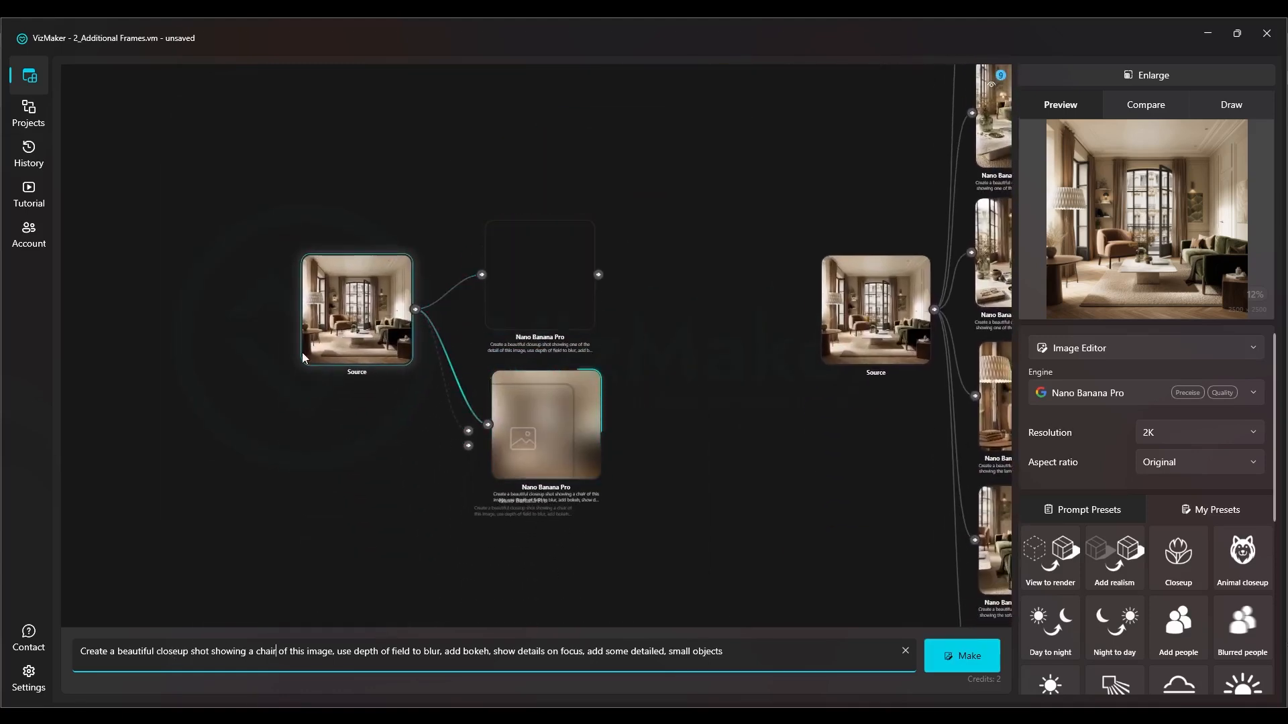
Change the subject of the closeup prompt from the chair to "coffetable"
scroll(351, 318, up, 8)
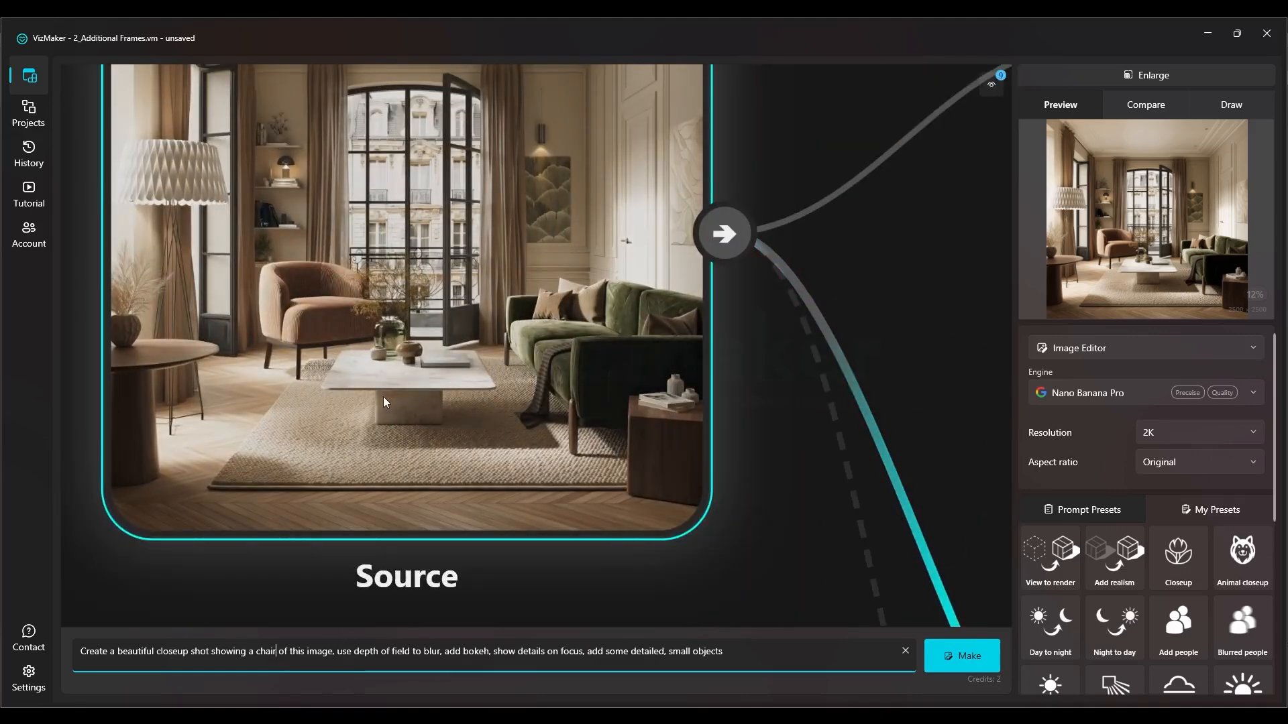
text(coffetable)
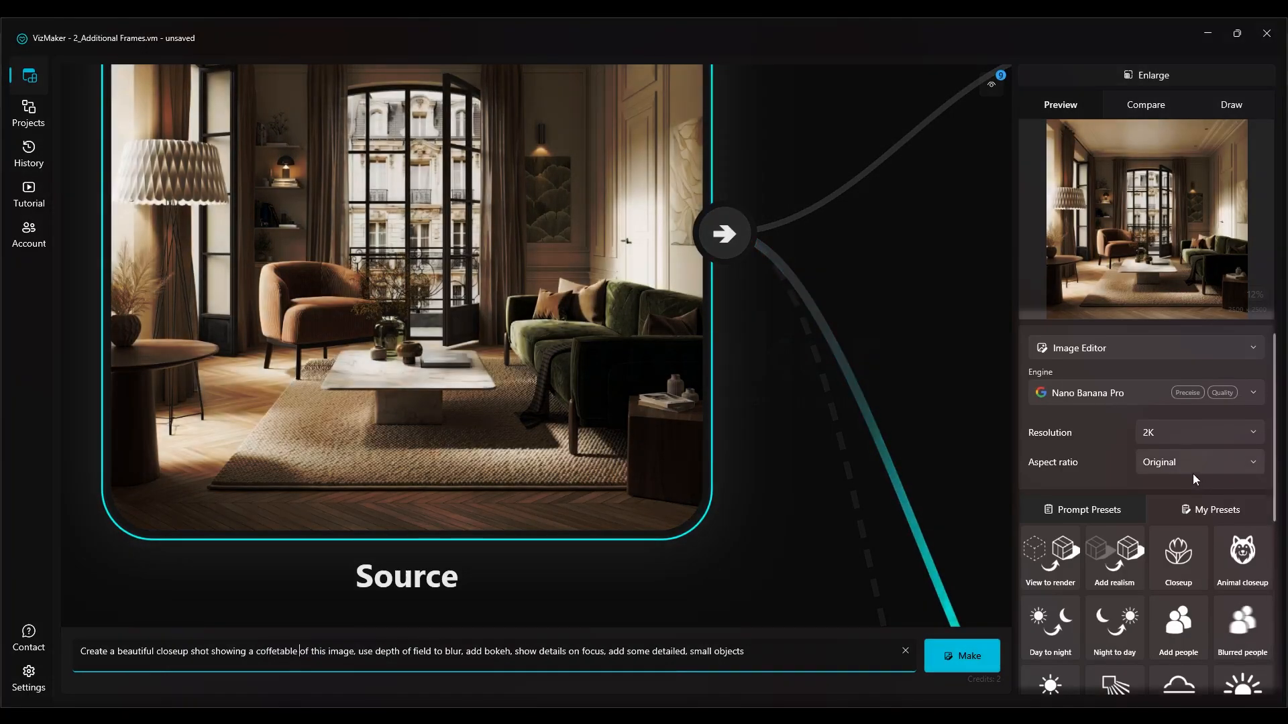
Set the aspect ratio to 4:5 and generate the coffee table closeup frame
click(1191, 471)
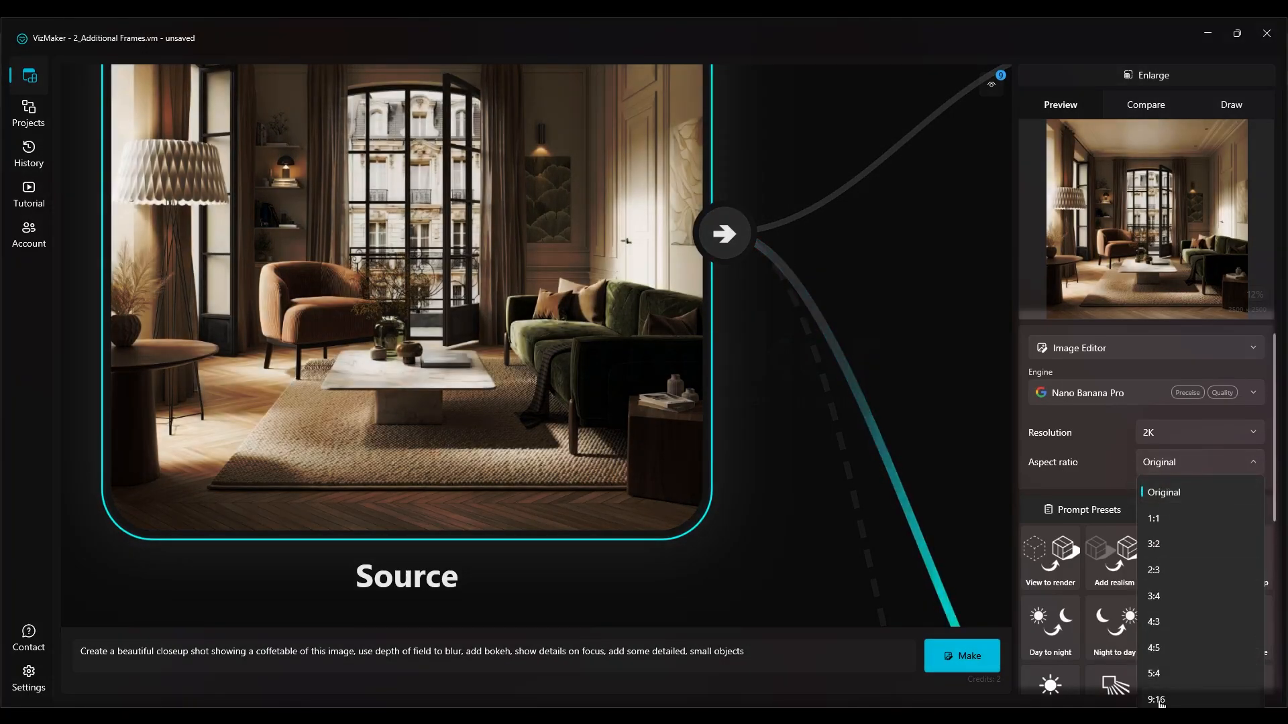
click(1157, 649)
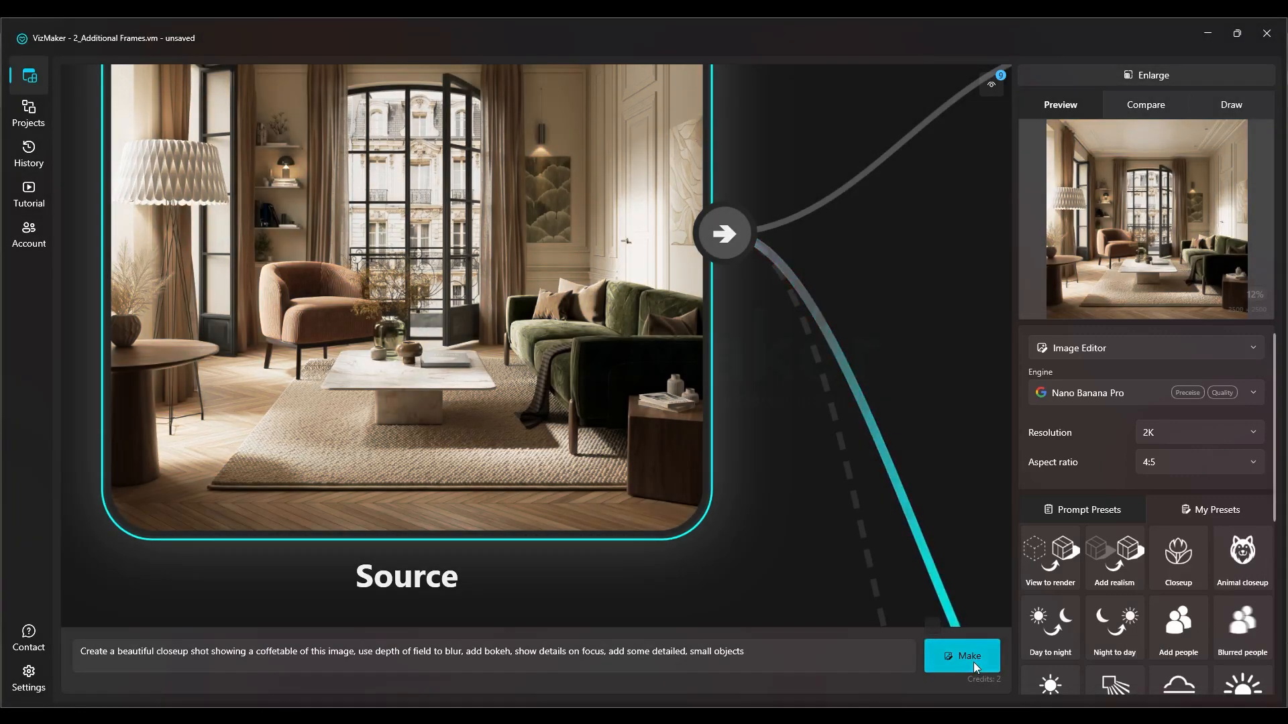
click(972, 660)
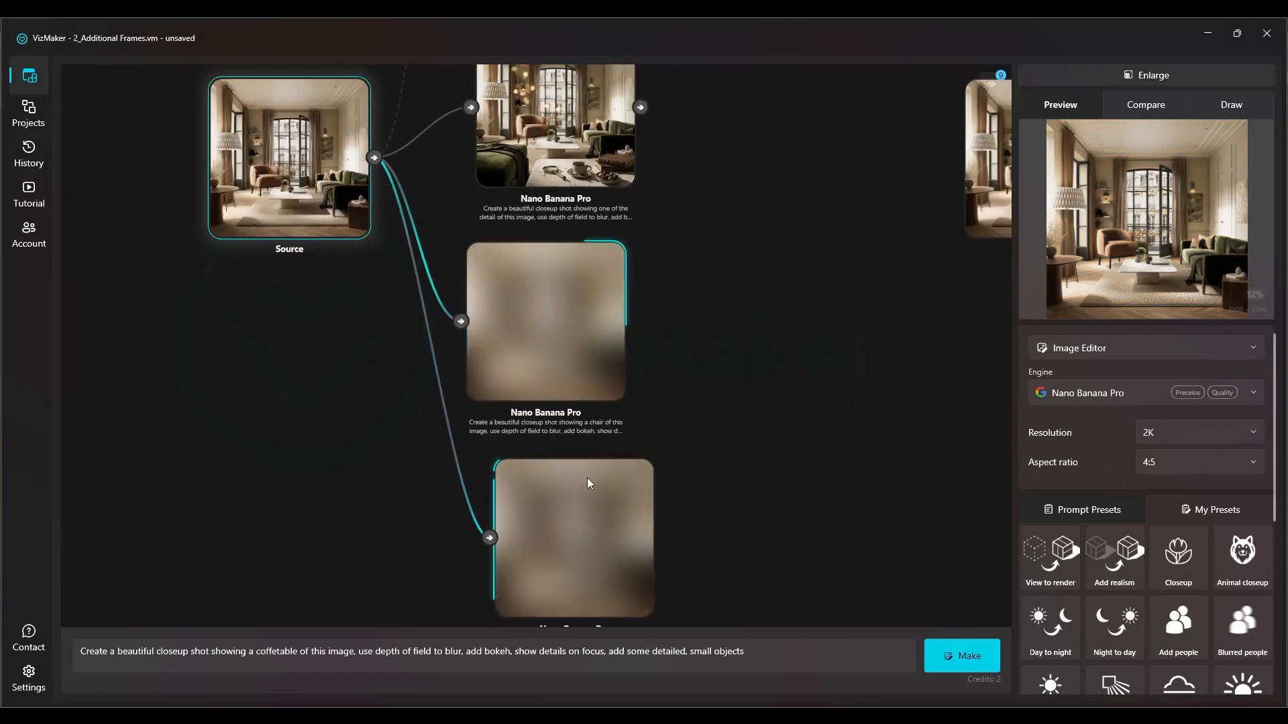
Select the first generated closeup to inspect it, and align the new source's generated frames in one column
scroll(570, 329, up, 6)
scroll(602, 439, down, 3)
click(545, 377)
scroll(570, 308, down, 8)
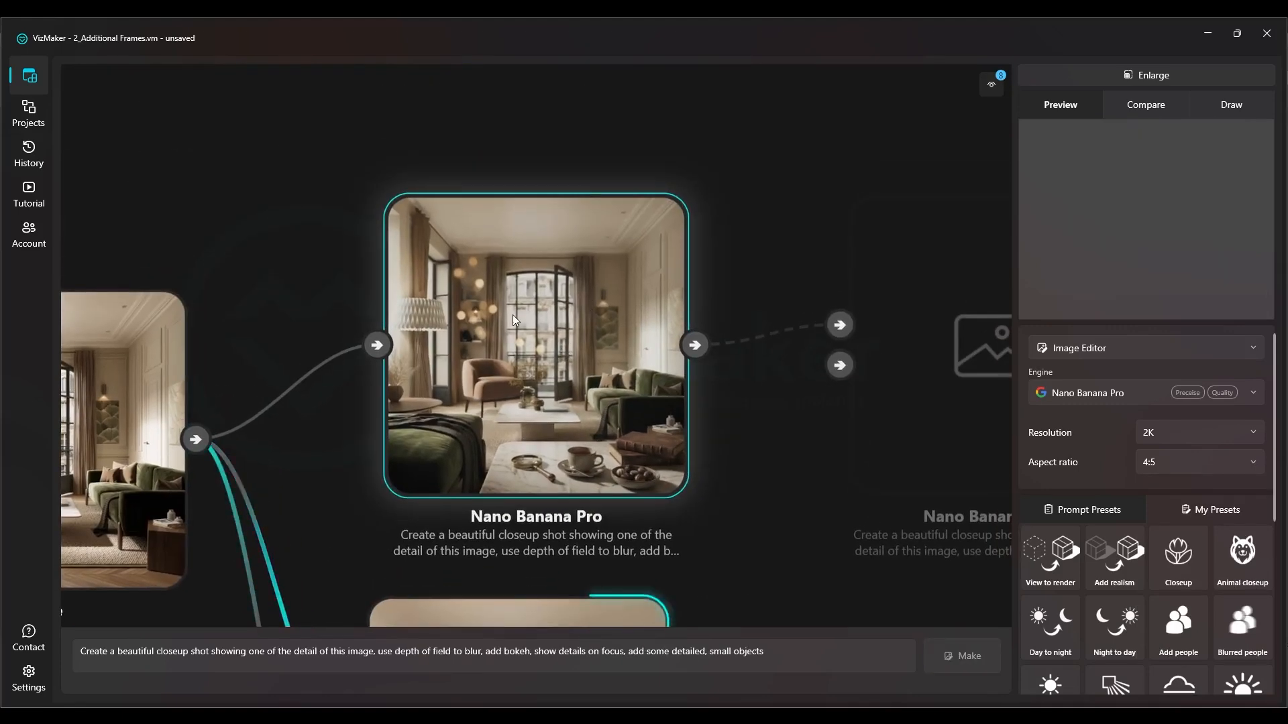
drag(542, 269, 599, 254)
drag(429, 320, 436, 315)
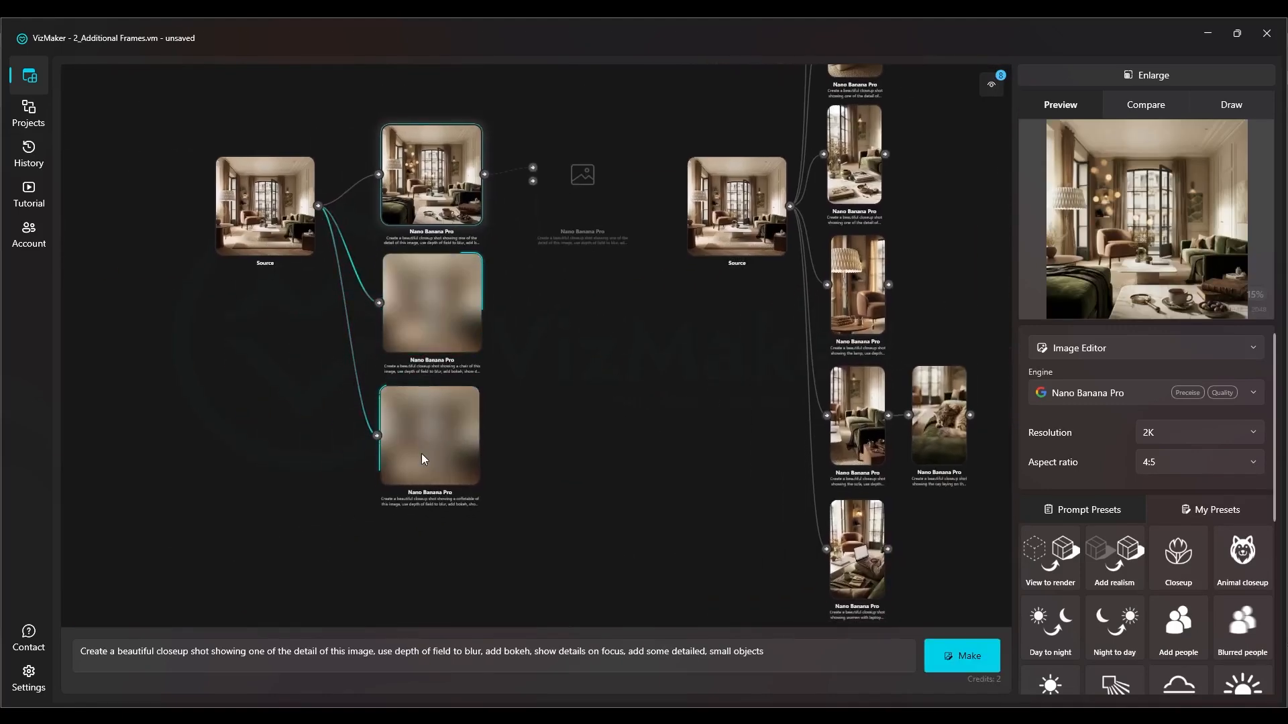
Select the existing coffee table closeups in the other source's branch to review the images and their prompts
drag(417, 238, 308, 361)
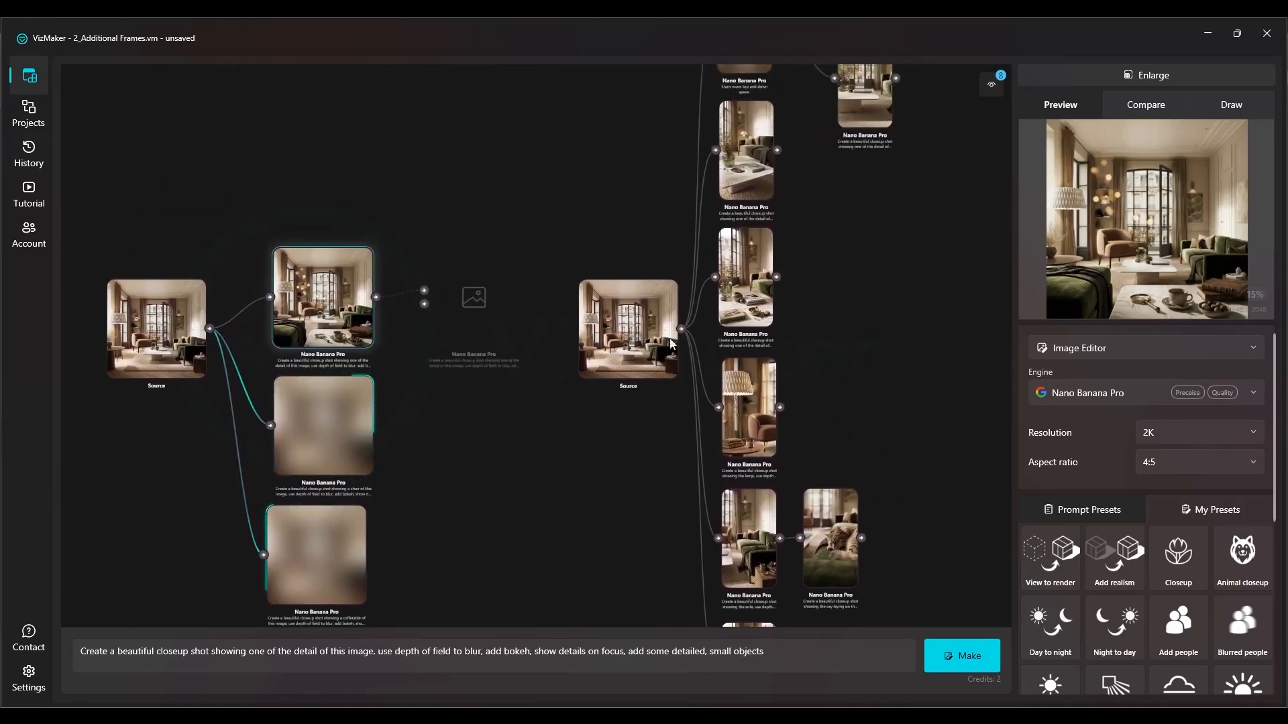
scroll(761, 274, up, 7)
click(755, 304)
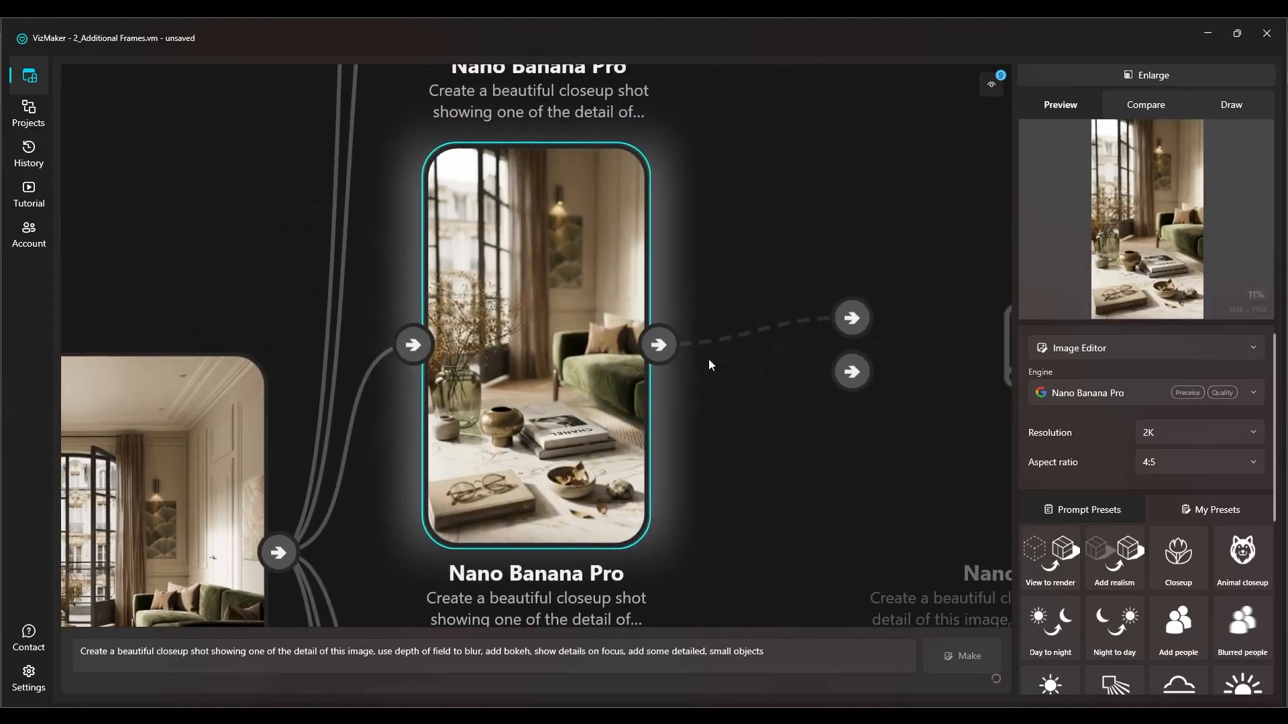
scroll(709, 360, down, 3)
click(552, 266)
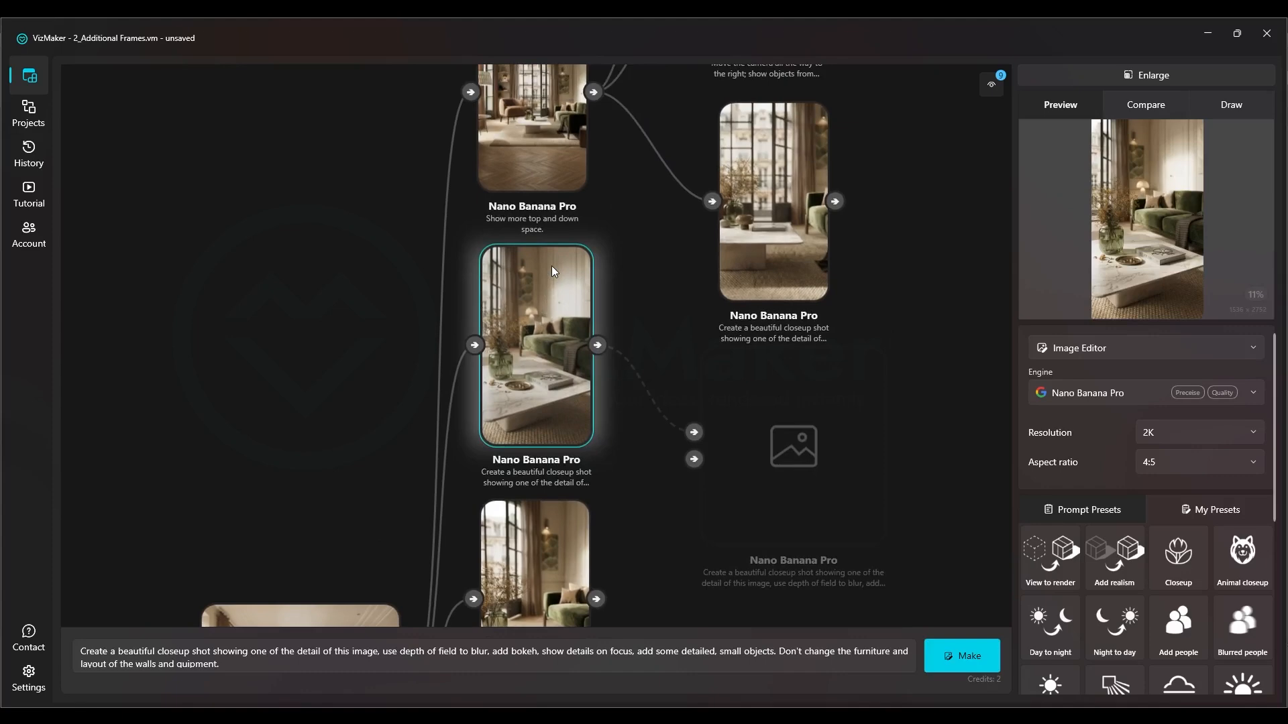
drag(526, 181, 499, 282)
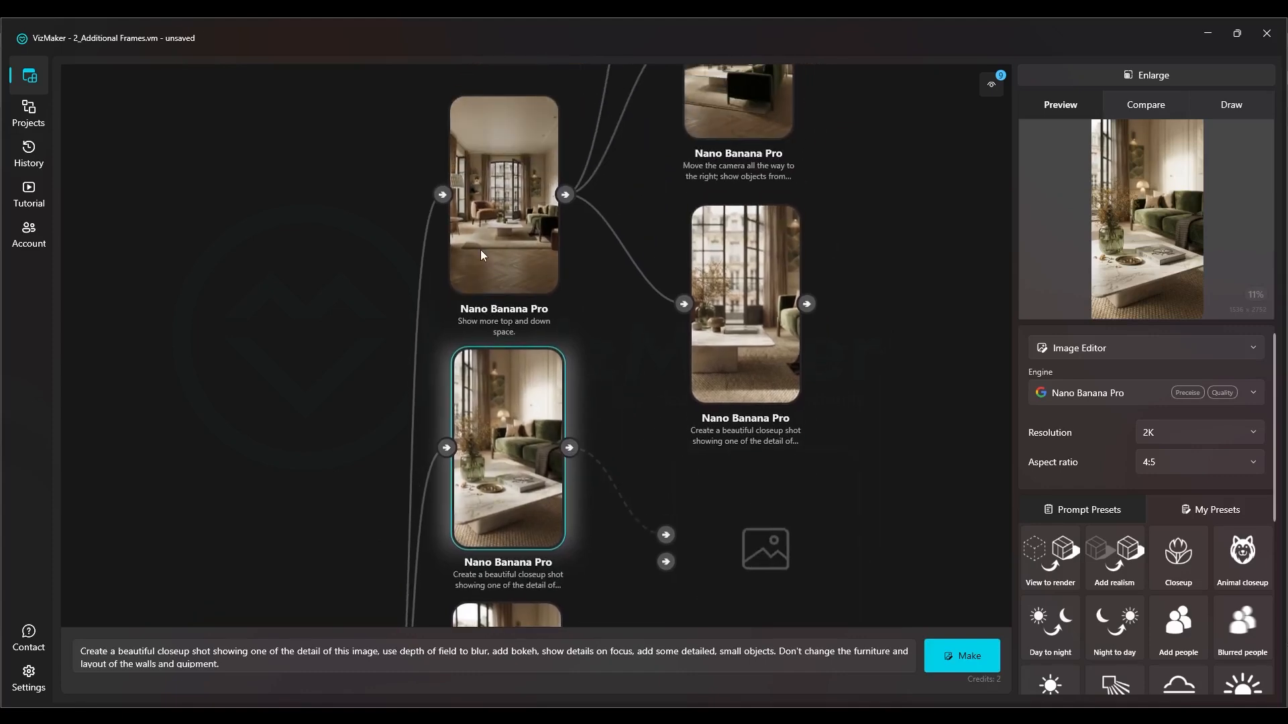
Apply the Top view prompt preset, "Show this space from top", to the new source image and generate the frame
drag(277, 284, 595, 159)
scroll(530, 243, down, 3)
scroll(392, 411, up, 5)
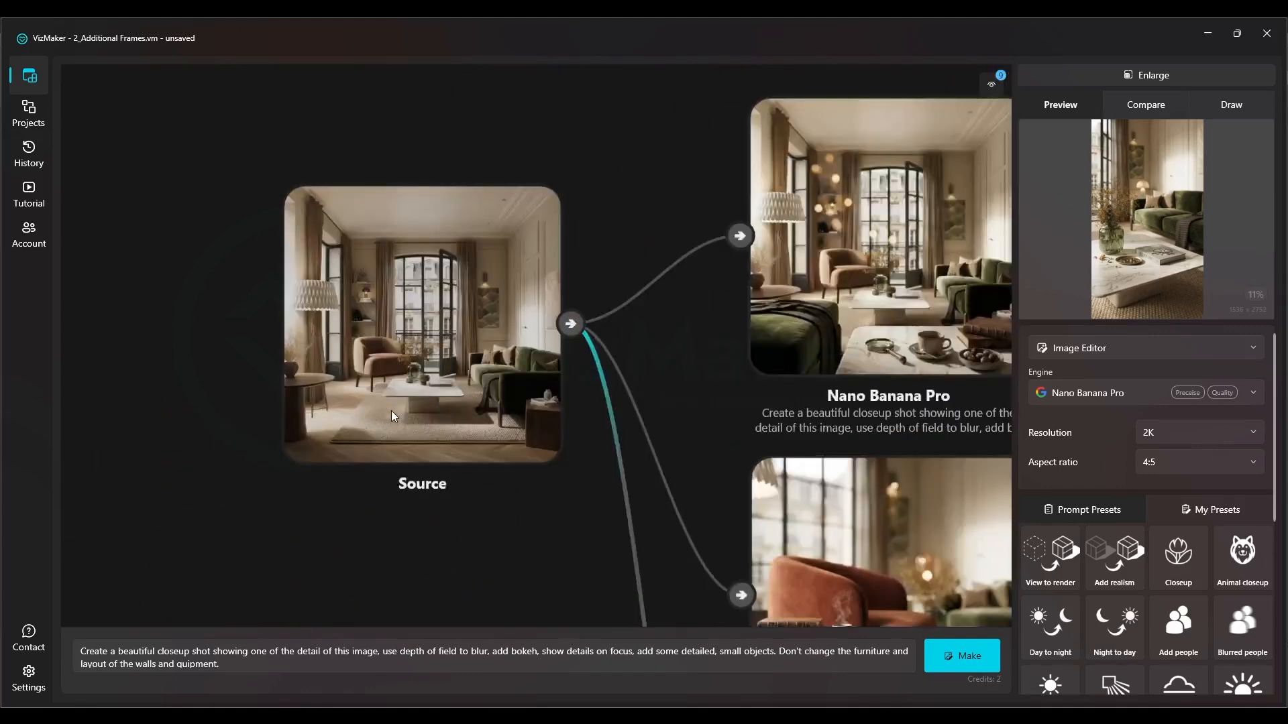
scroll(392, 410, up, 4)
scroll(390, 498, down, 2)
click(456, 377)
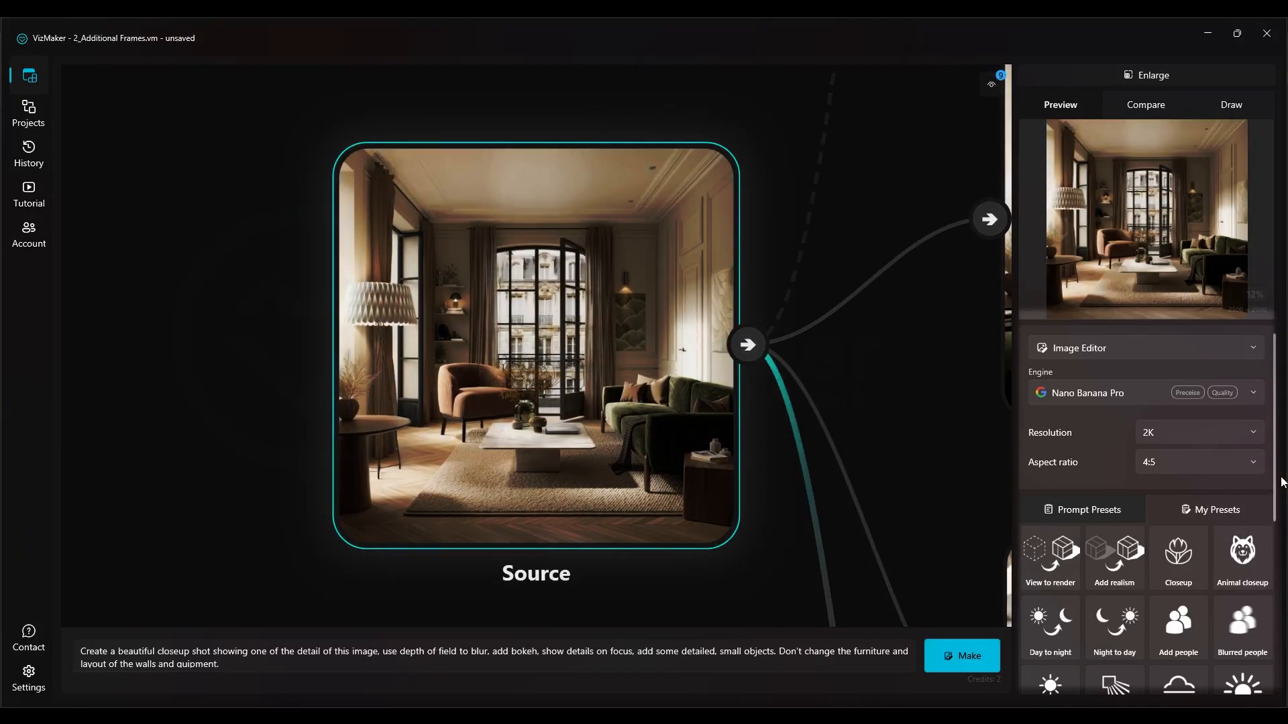
drag(1274, 483, 1266, 671)
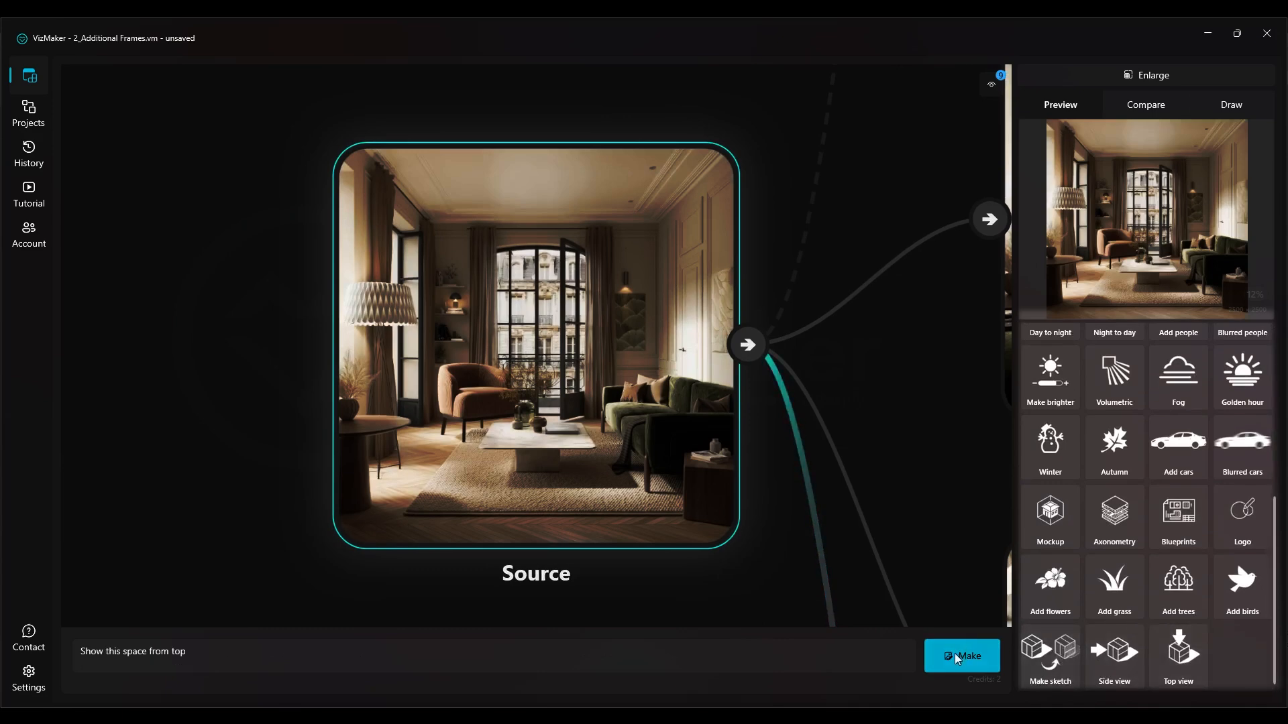
scroll(1109, 548, up, 5)
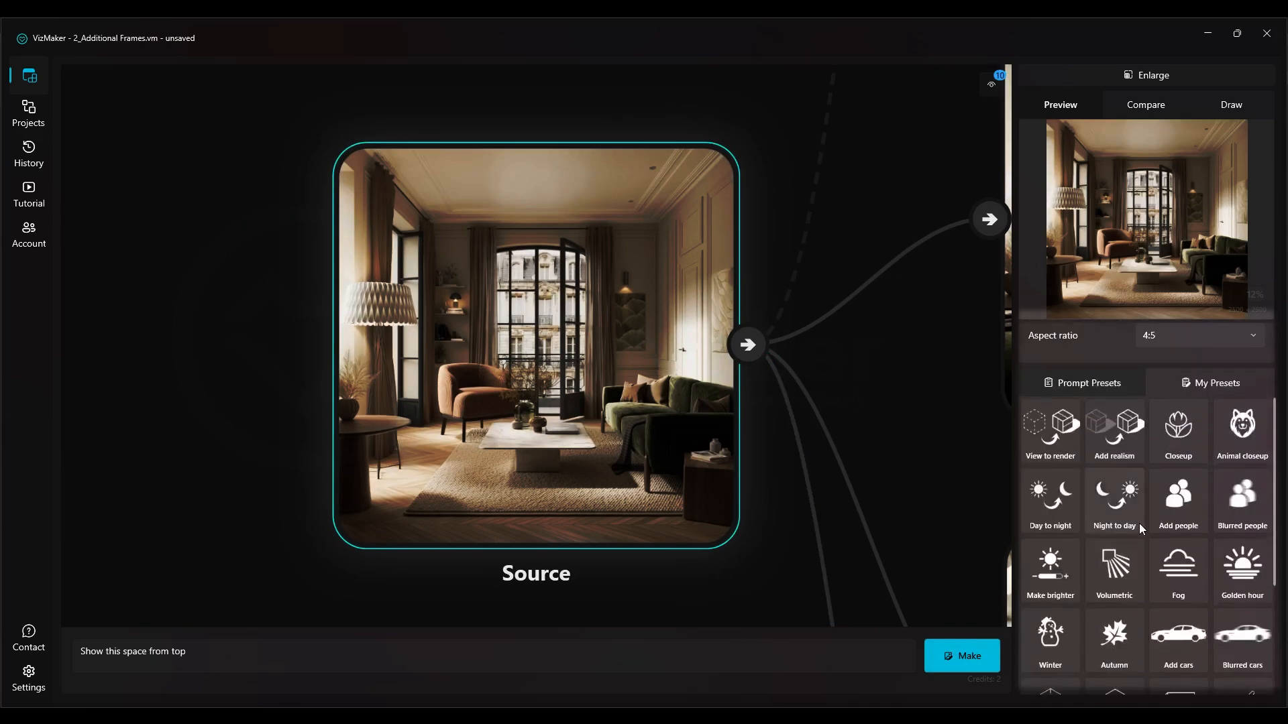
click(972, 654)
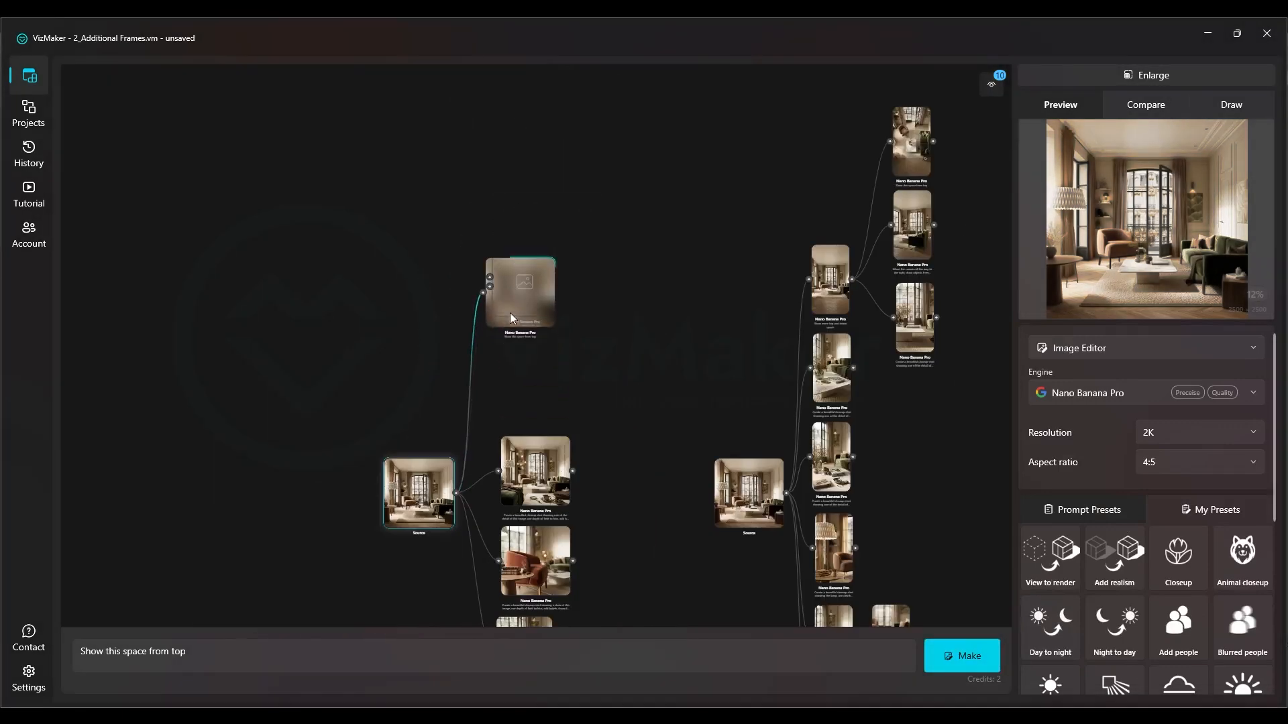
Select the generated chair closeup and the coffee table closeup to examine each image
scroll(415, 452, up, 4)
drag(377, 507, 392, 412)
drag(456, 503, 388, 282)
scroll(627, 361, up, 3)
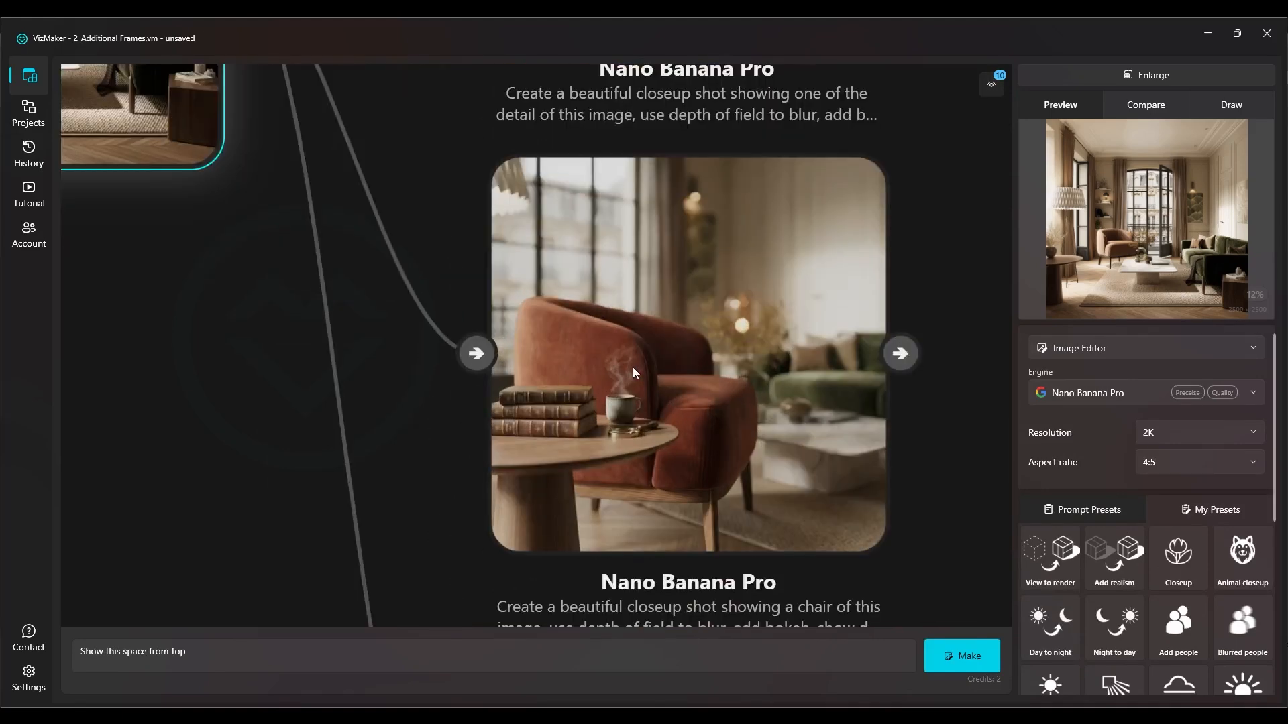
click(650, 279)
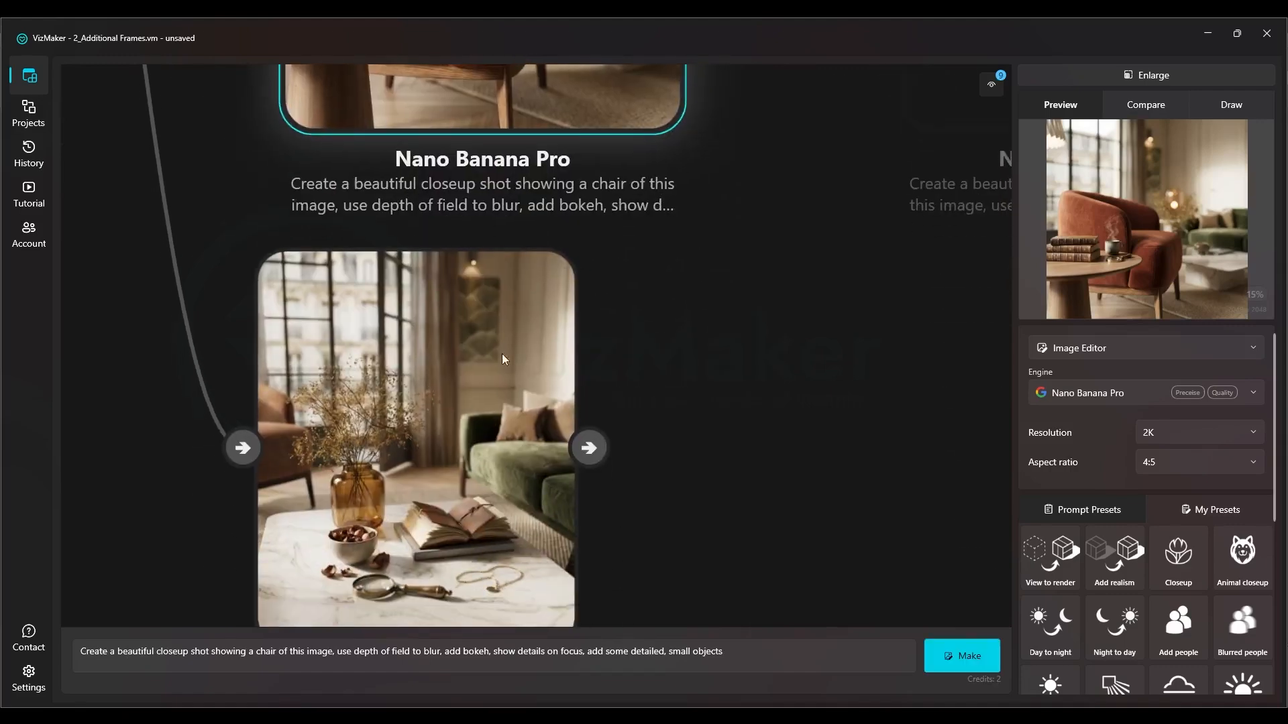
scroll(546, 361, up, 2)
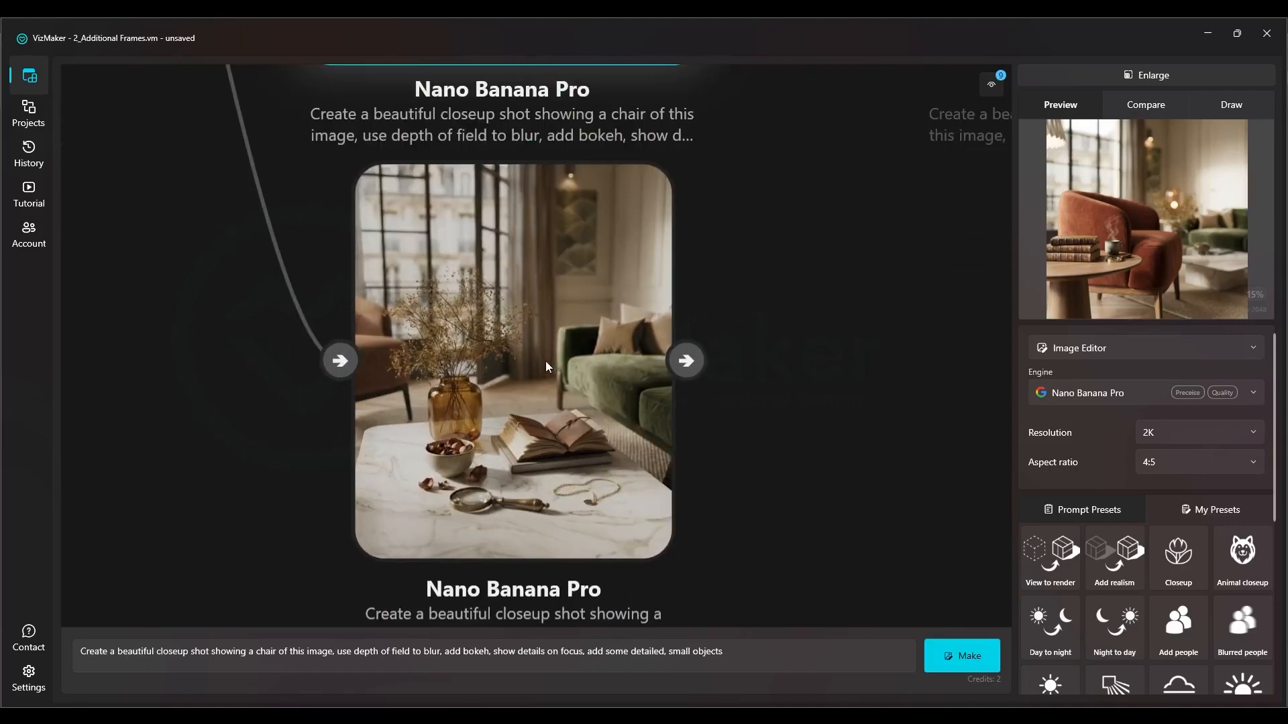
scroll(552, 360, up, 2)
click(553, 364)
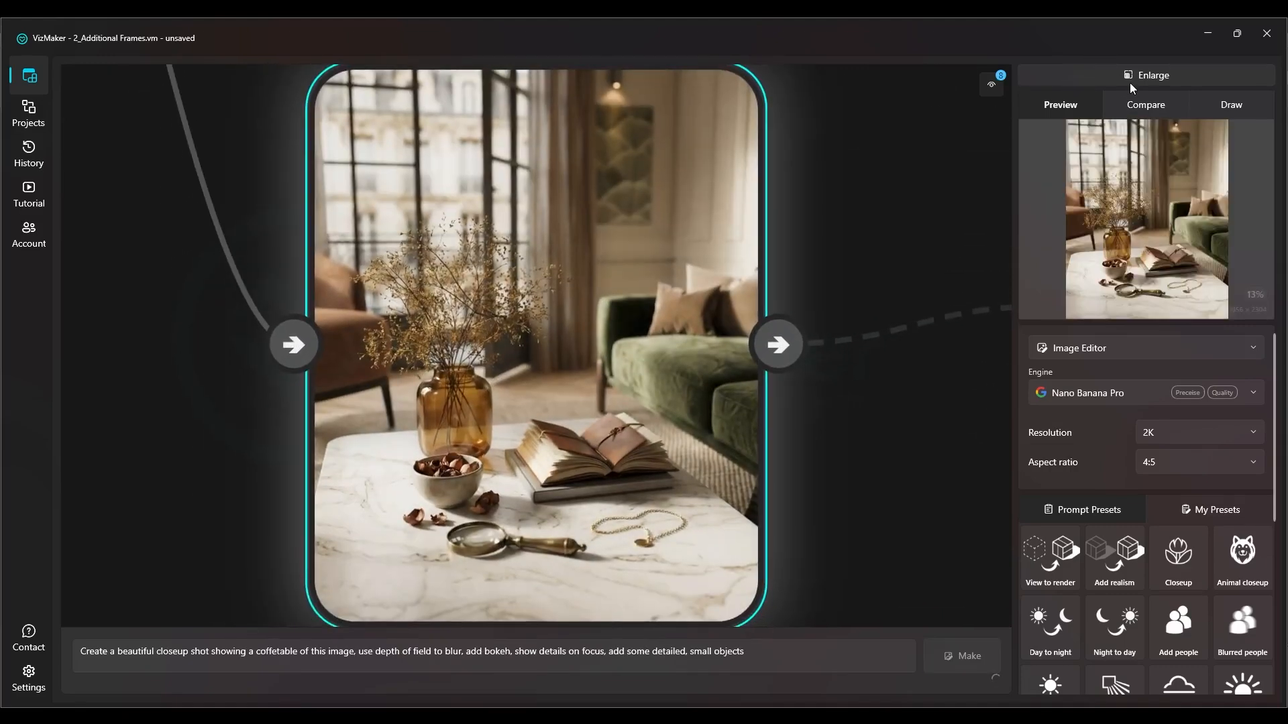
Enlarge the coffee table closeup's preview, examine its details across the image, and return to the node canvas
click(1129, 83)
scroll(533, 551, up, 6)
scroll(541, 507, down, 2)
drag(326, 173, 512, 487)
drag(492, 257, 491, 542)
scroll(495, 470, down, 3)
drag(576, 228, 490, 481)
scroll(514, 370, down, 2)
scroll(863, 532, up, 1)
scroll(882, 499, up, 3)
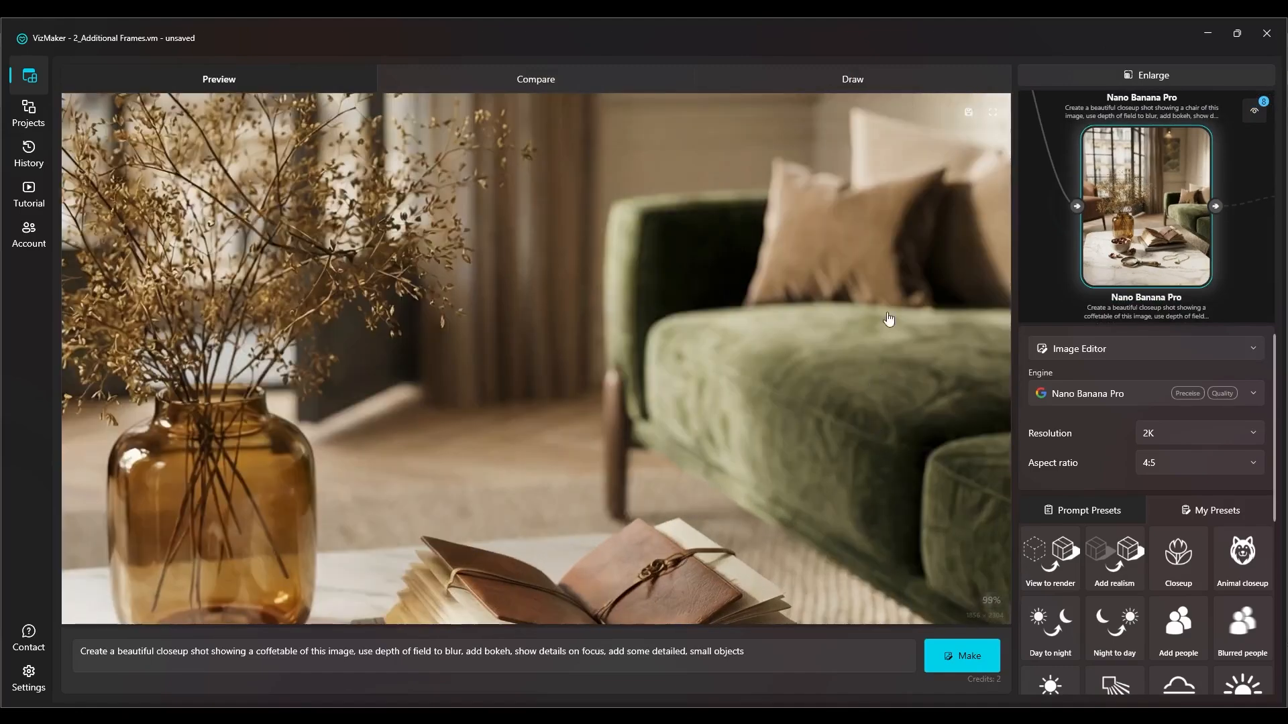
scroll(613, 346, down, 5)
click(1205, 69)
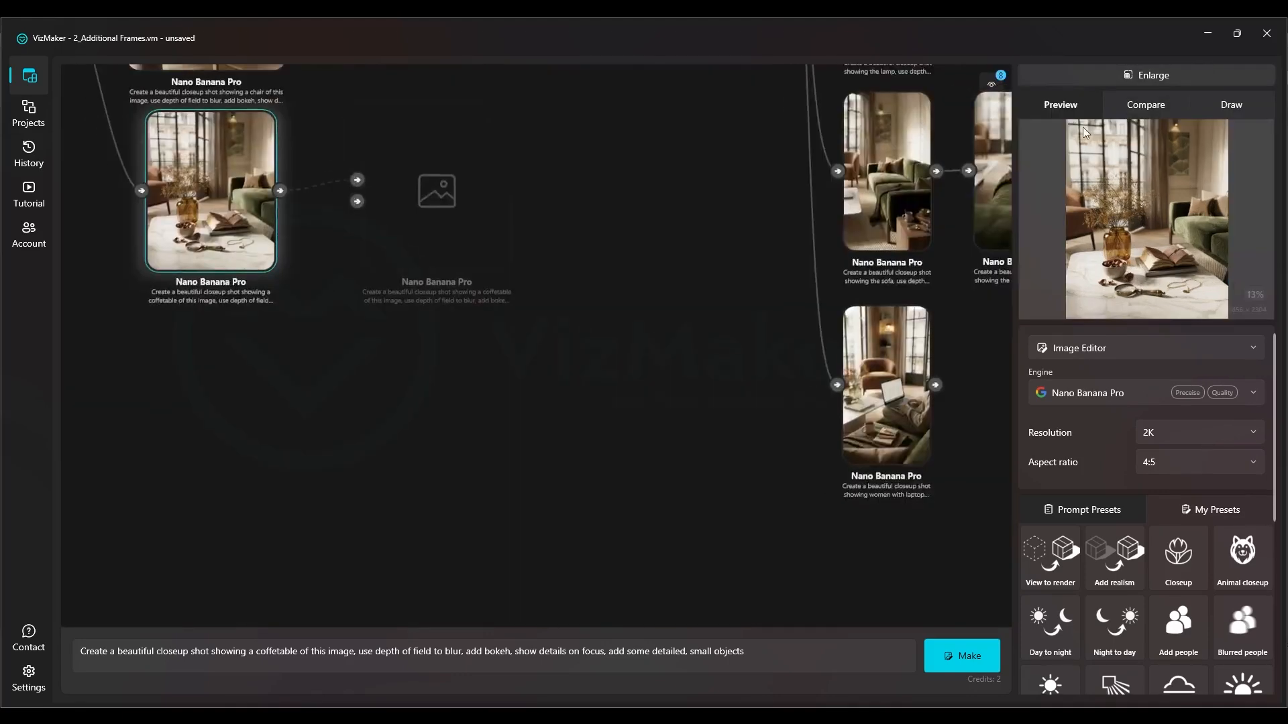
Apply the Add people preset, "Add people to the image", to the generated chair closeup and generate the frame
drag(681, 291, 568, 302)
scroll(573, 340, down, 3)
click(513, 283)
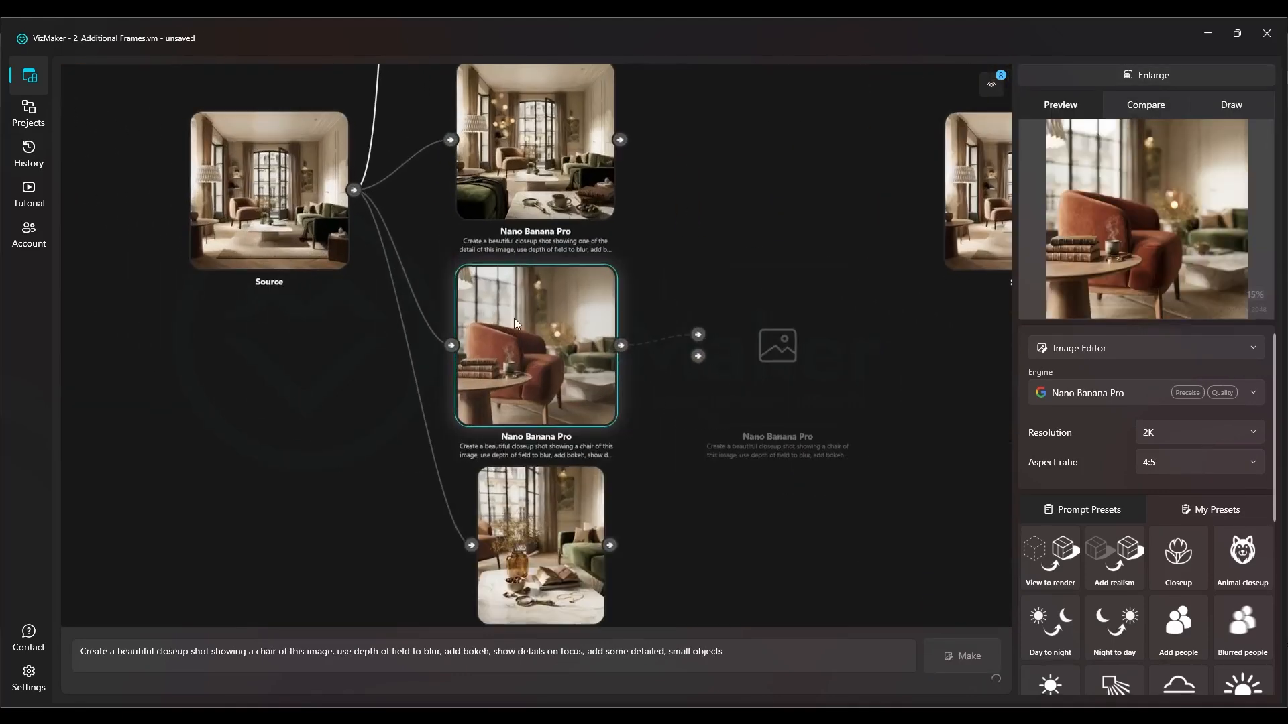
scroll(529, 355, down, 2)
drag(541, 389, 529, 507)
scroll(526, 322, up, 3)
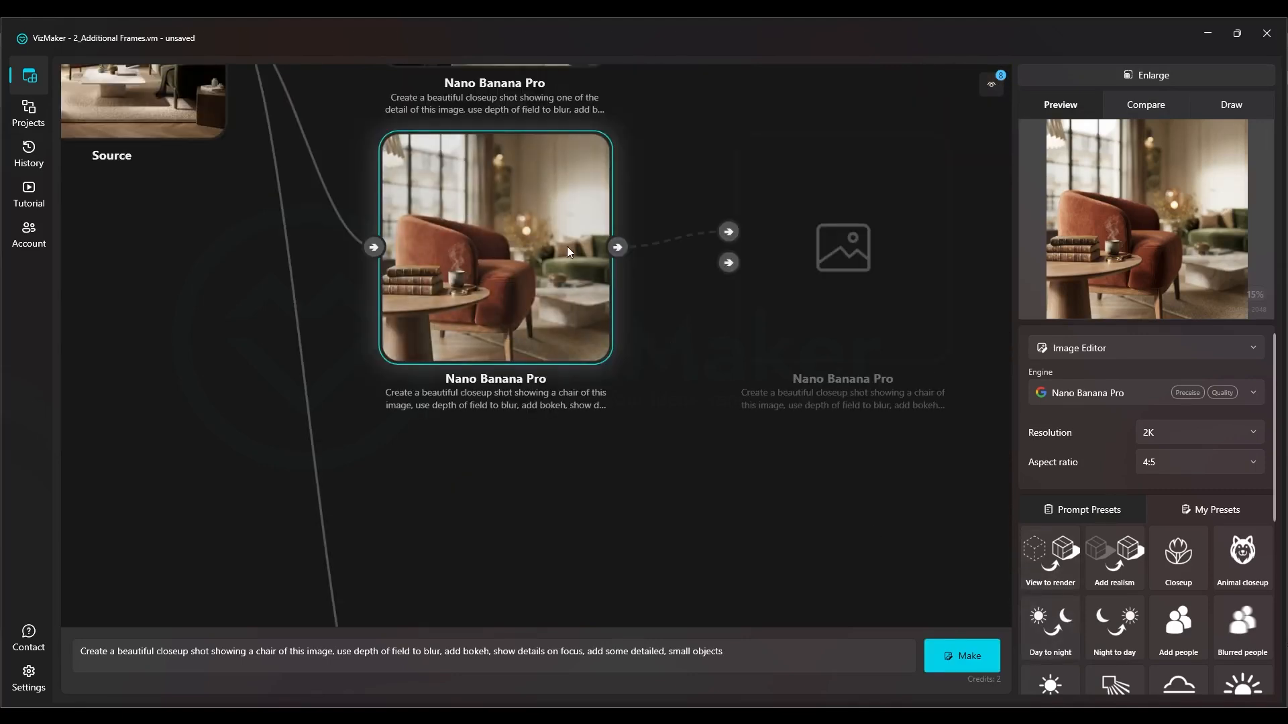
drag(554, 237, 545, 263)
scroll(1116, 597, down, 1)
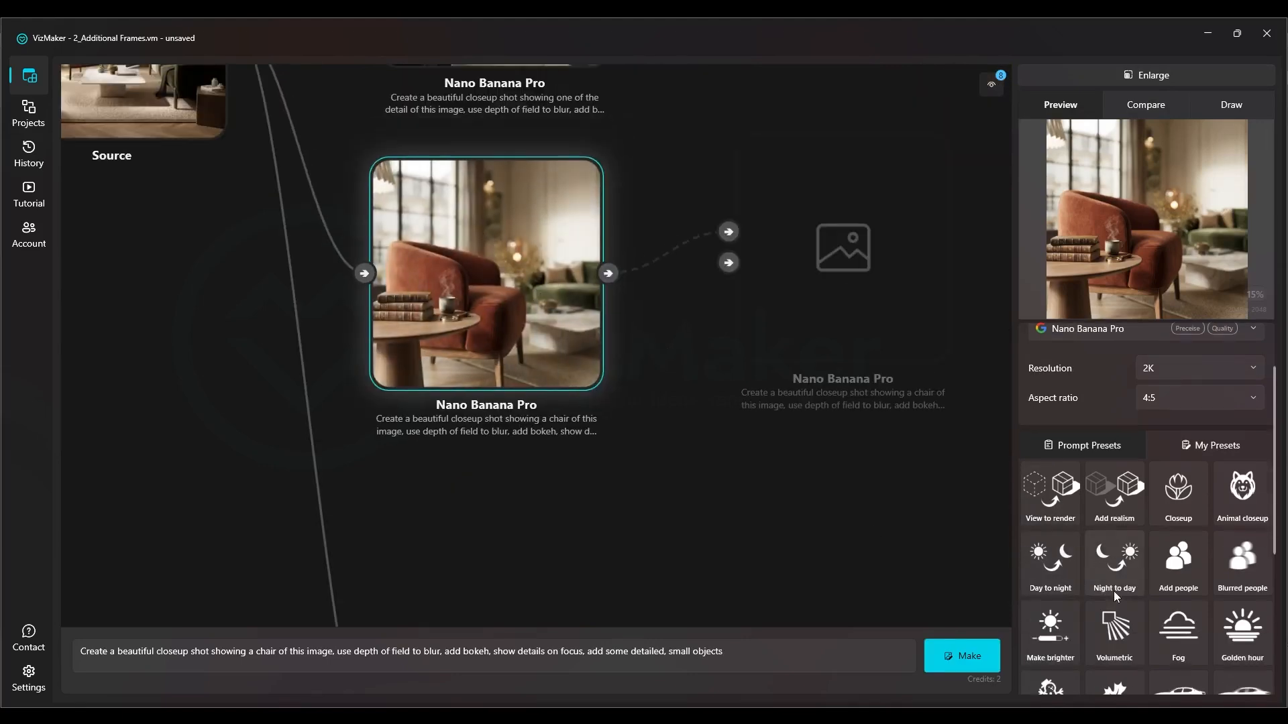
click(1173, 565)
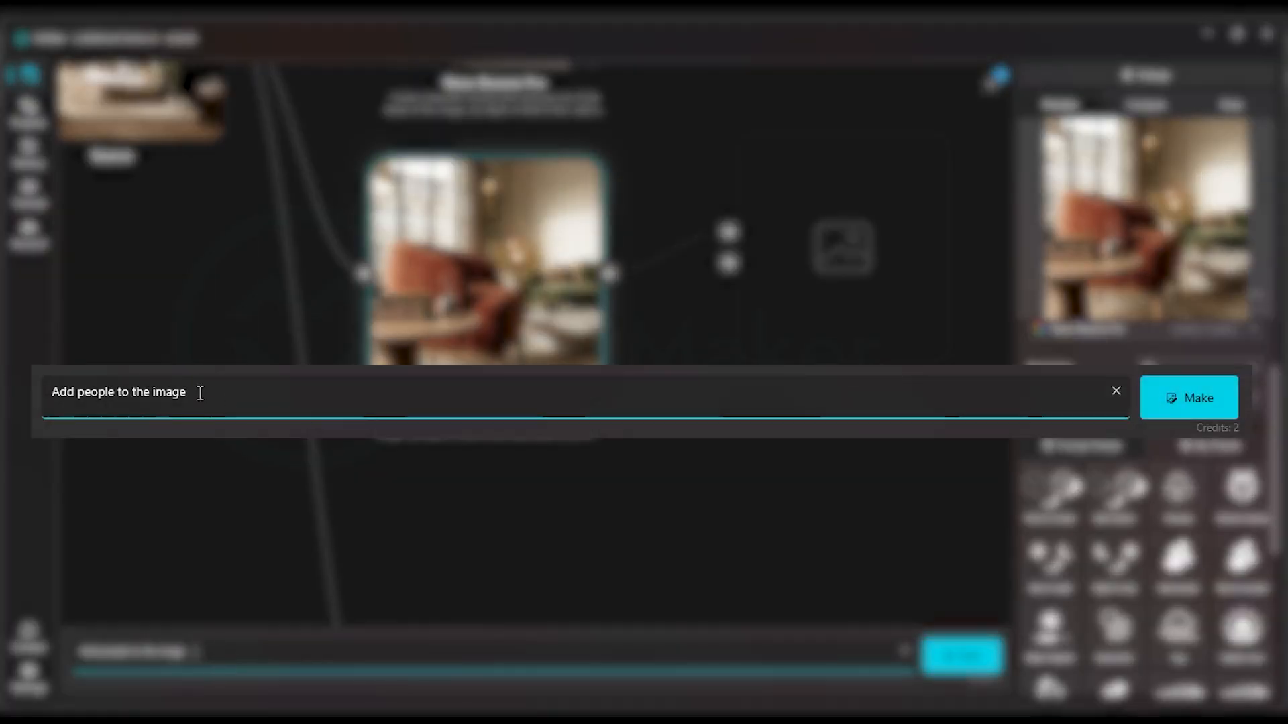
drag(261, 393, 33, 393)
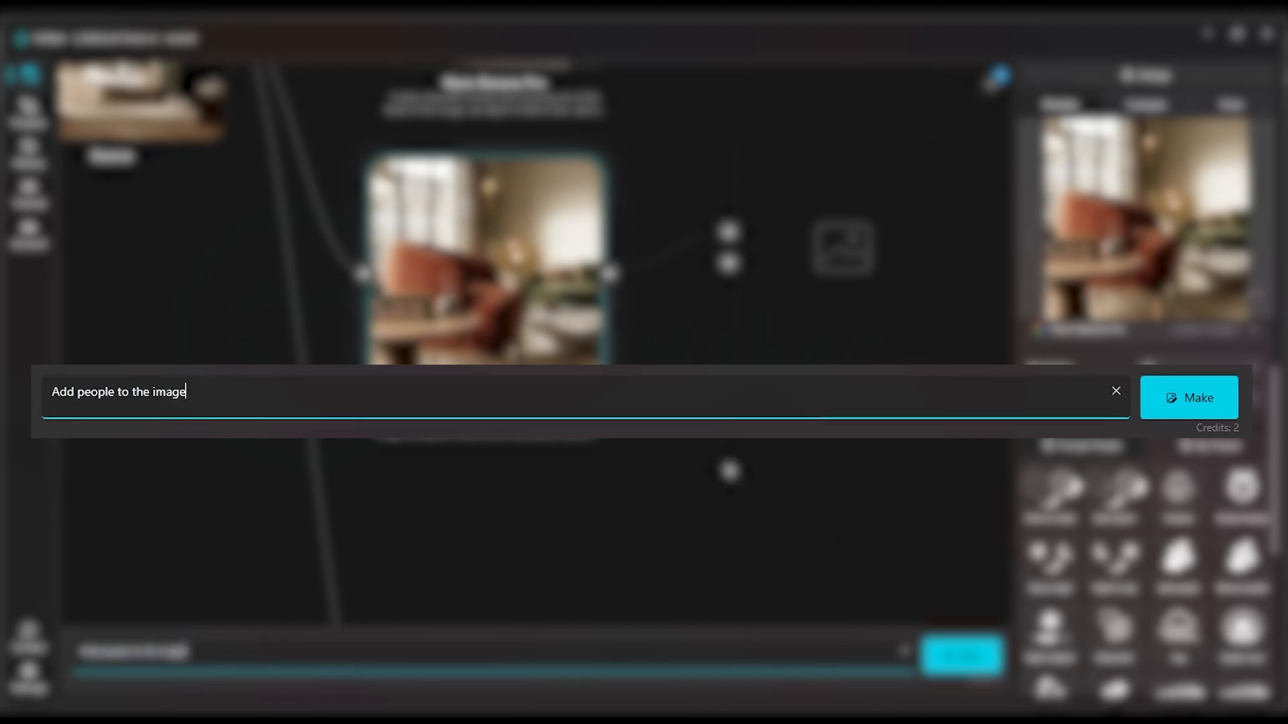
click(963, 656)
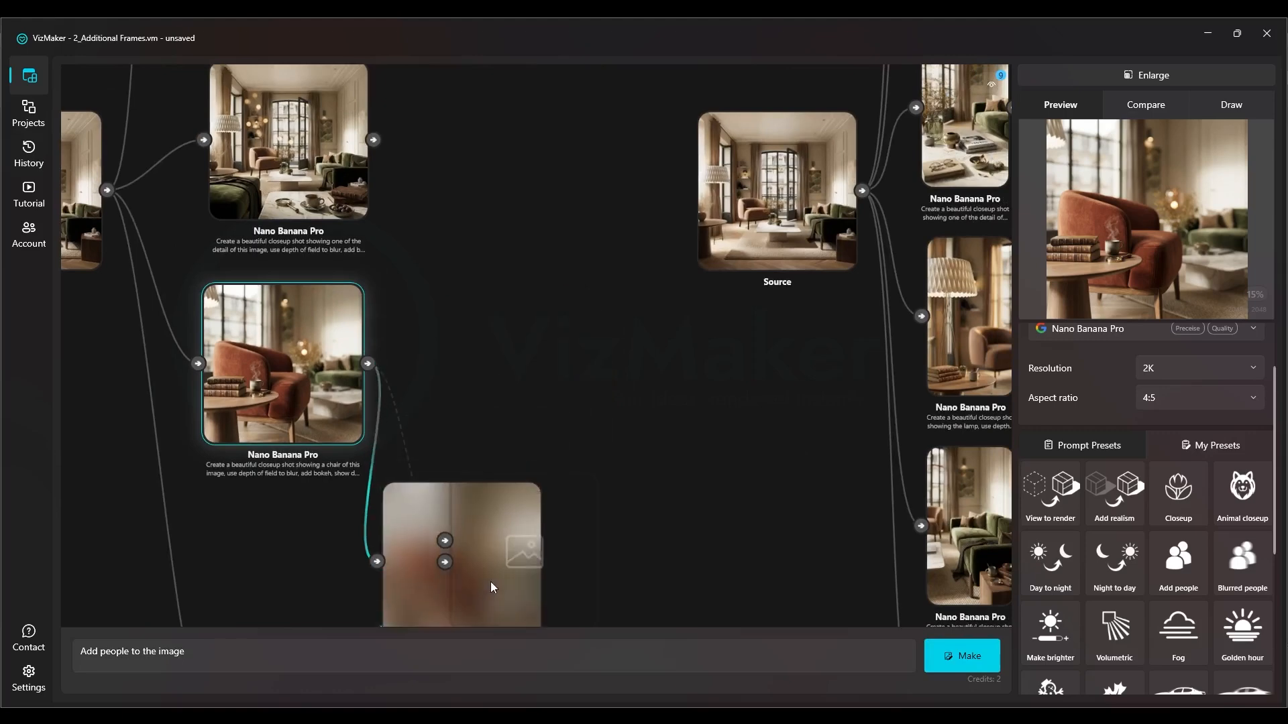
Arrange the people frame beside the chair closeup and move the coffee table closeup lower in the branch
drag(526, 402, 420, 218)
drag(647, 285, 746, 324)
drag(229, 601, 259, 375)
scroll(261, 375, down, 3)
drag(297, 209, 394, 257)
click(384, 449)
scroll(384, 449, up, 1)
drag(383, 449, 517, 389)
scroll(516, 389, up, 2)
drag(600, 235, 480, 267)
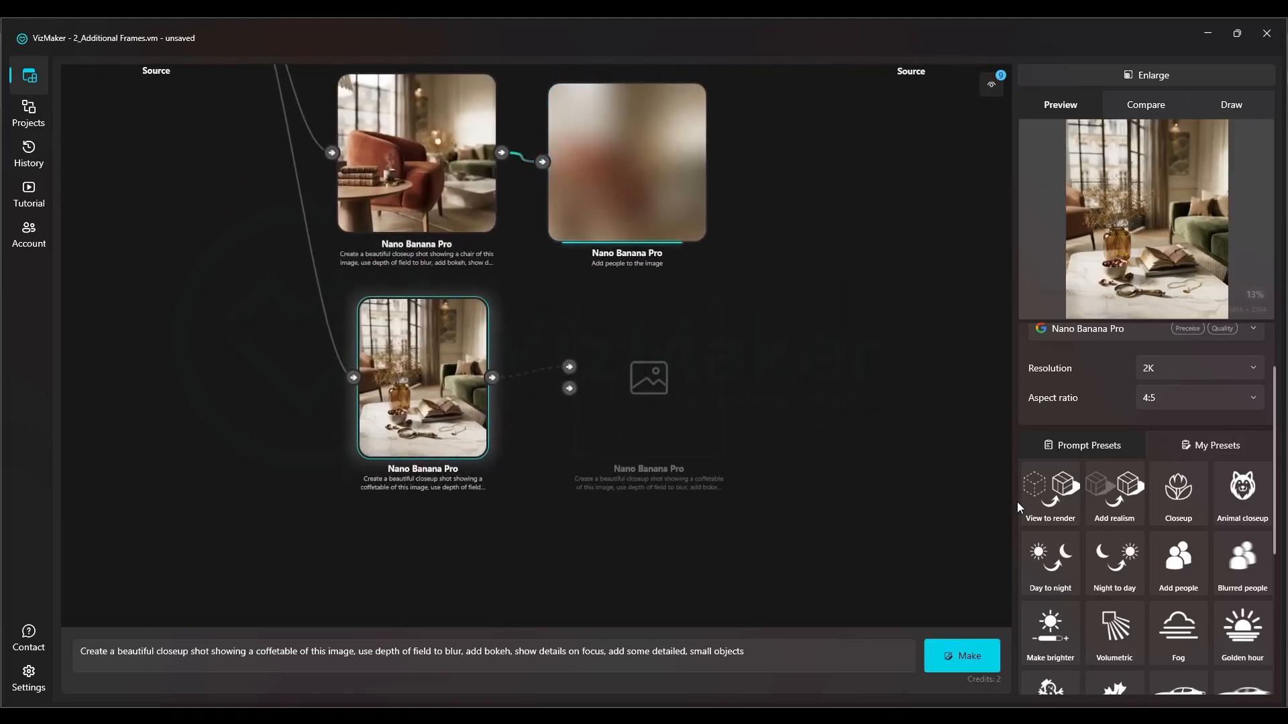
scroll(1217, 609, down, 1)
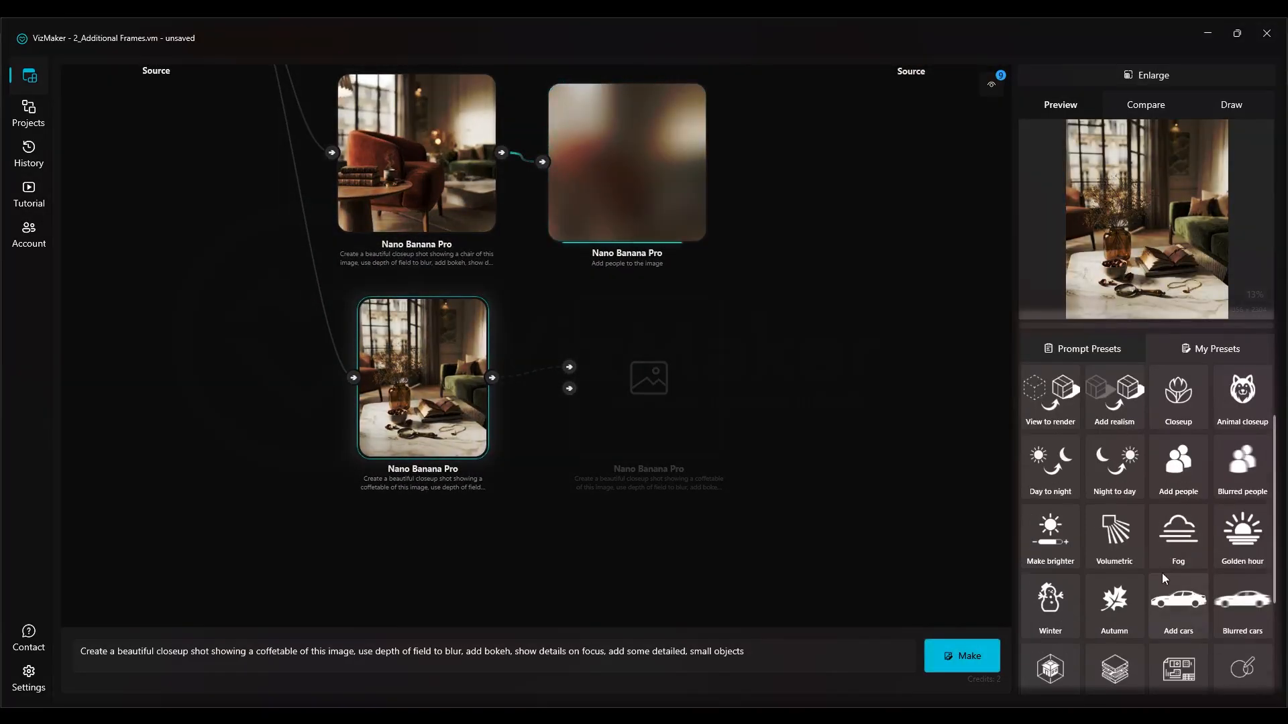
drag(412, 352, 408, 499)
Apply the Animal closeup prompt preset to the generated chair closeup
click(408, 168)
drag(407, 161, 526, 351)
scroll(526, 449, up, 4)
scroll(1245, 463, up, 2)
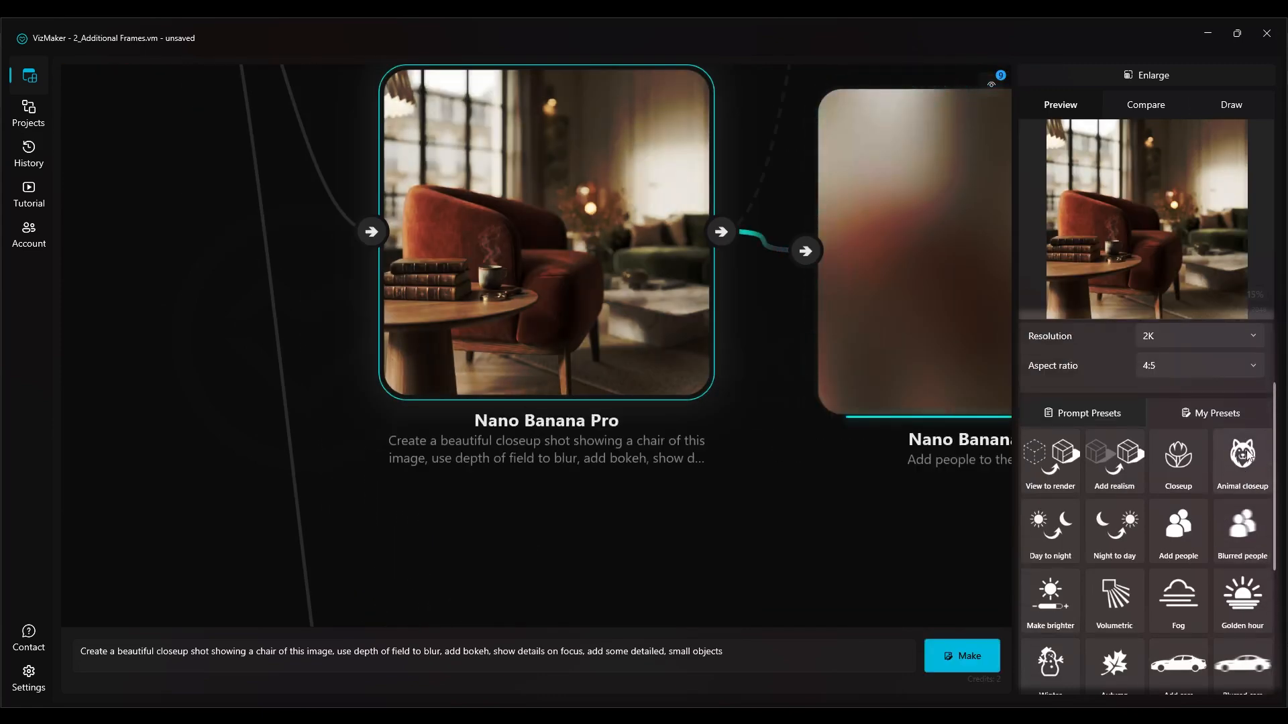
click(1249, 478)
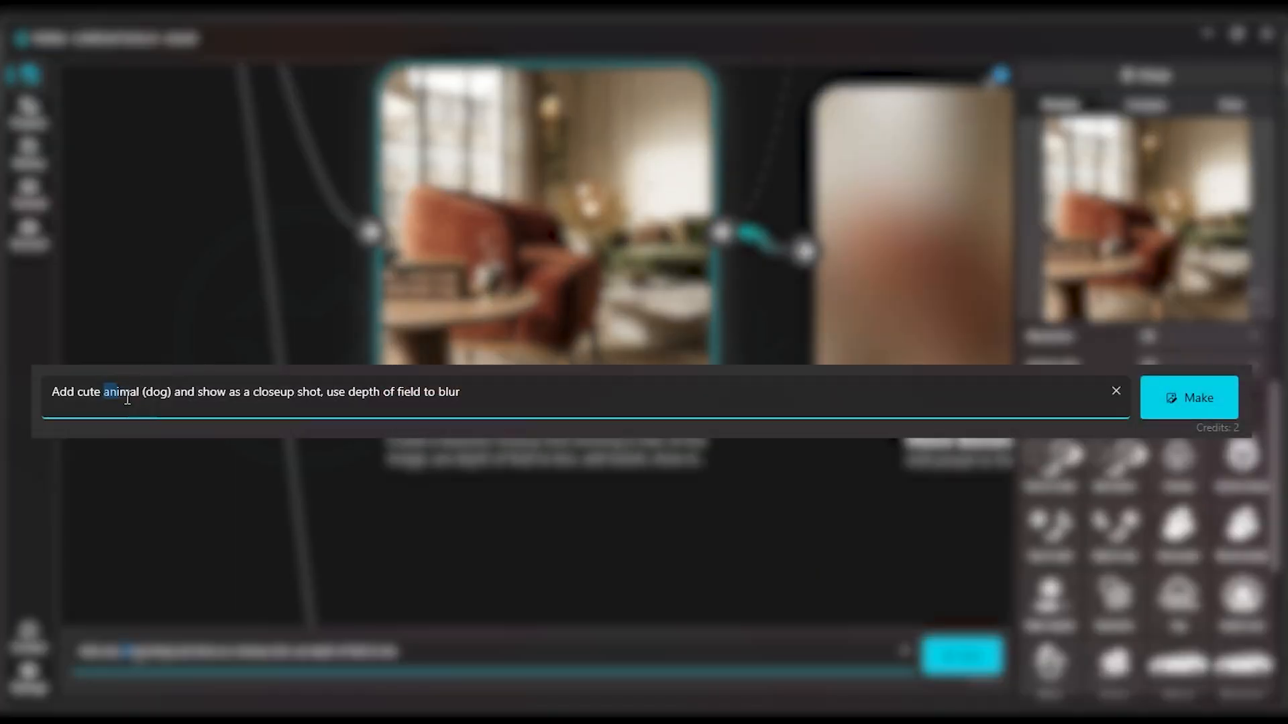
Change the animal named in the prompt to "cat" and generate the frame
click(173, 392)
drag(157, 393, 157, 398)
text(cat)
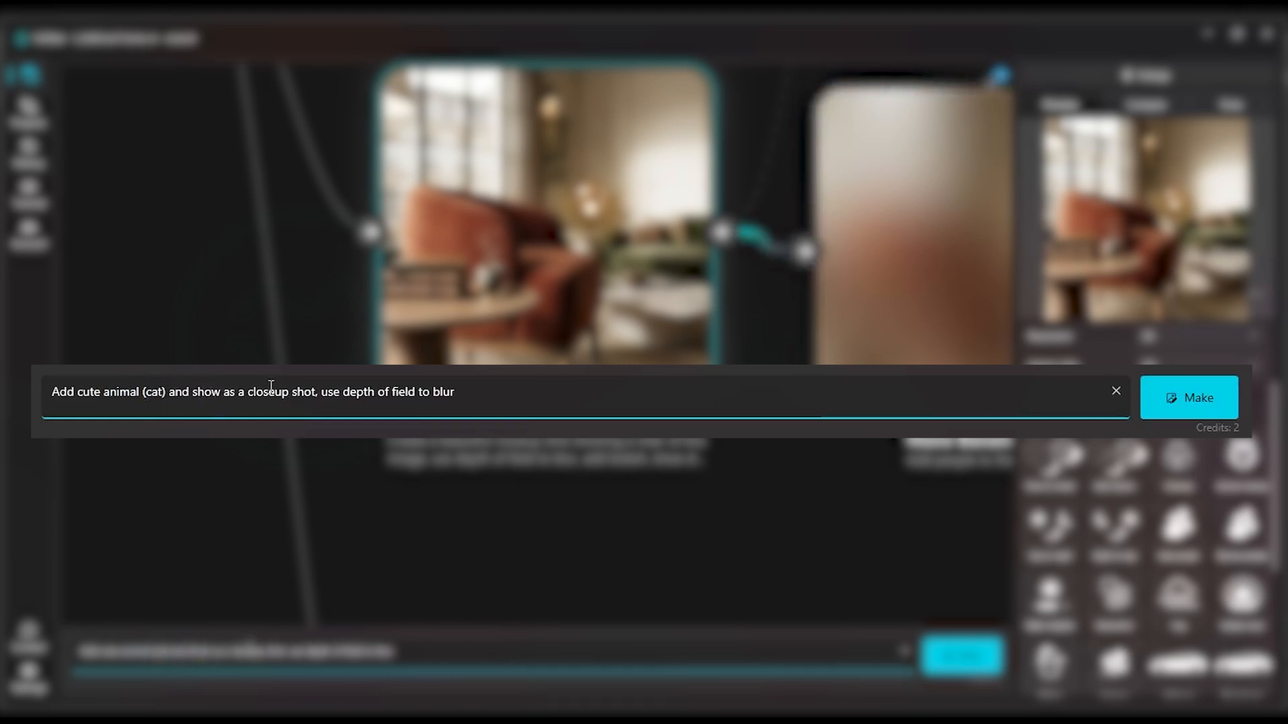
drag(341, 389, 412, 388)
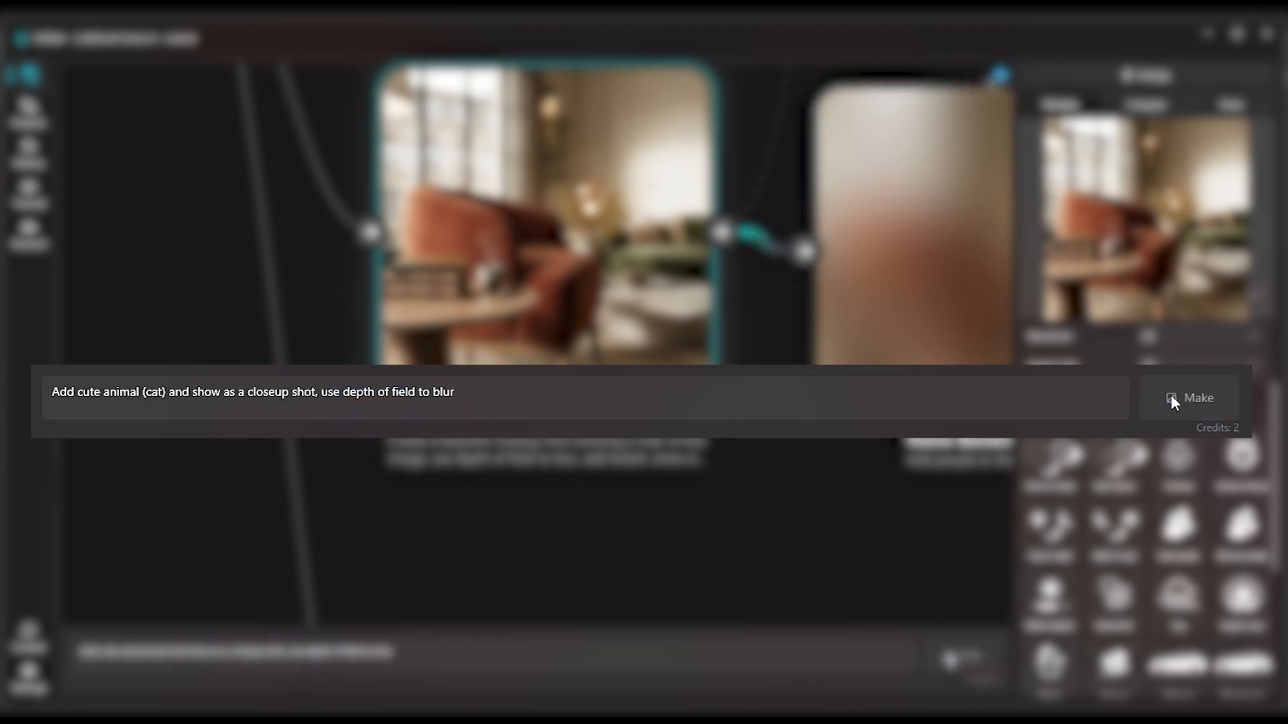
click(1172, 401)
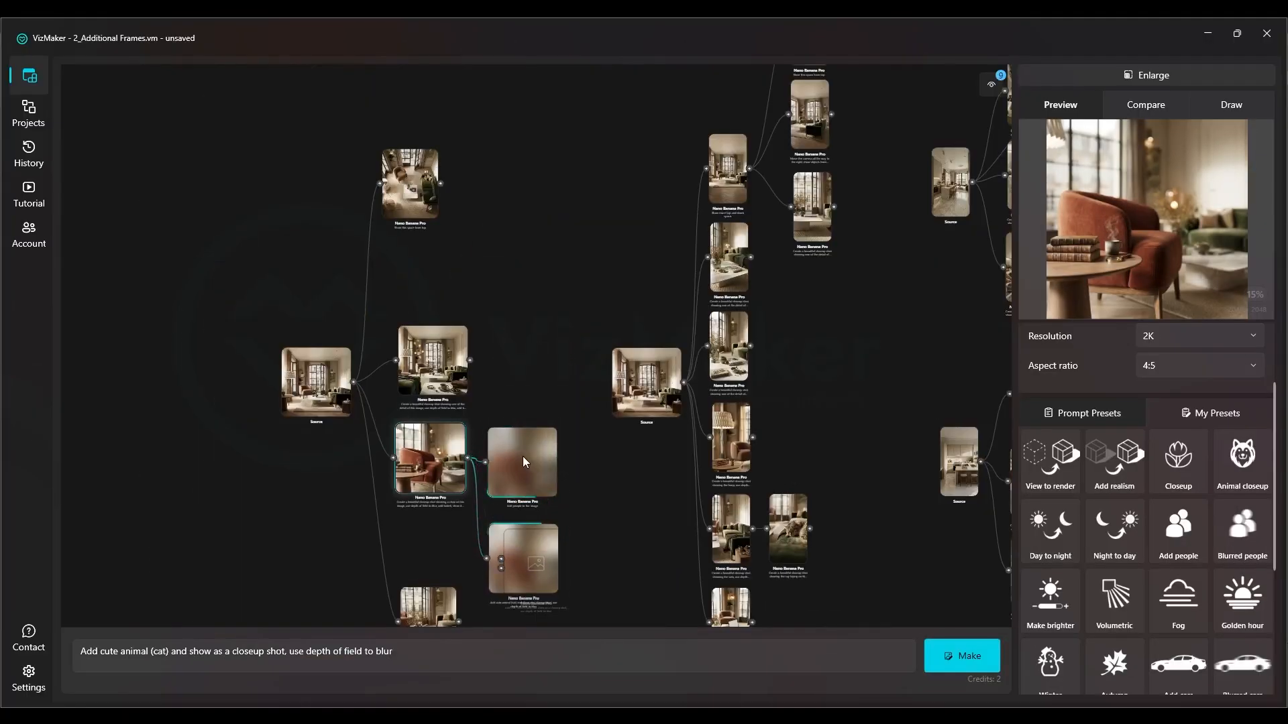
scroll(522, 461, up, 5)
drag(522, 463, 514, 322)
scroll(432, 283, down, 3)
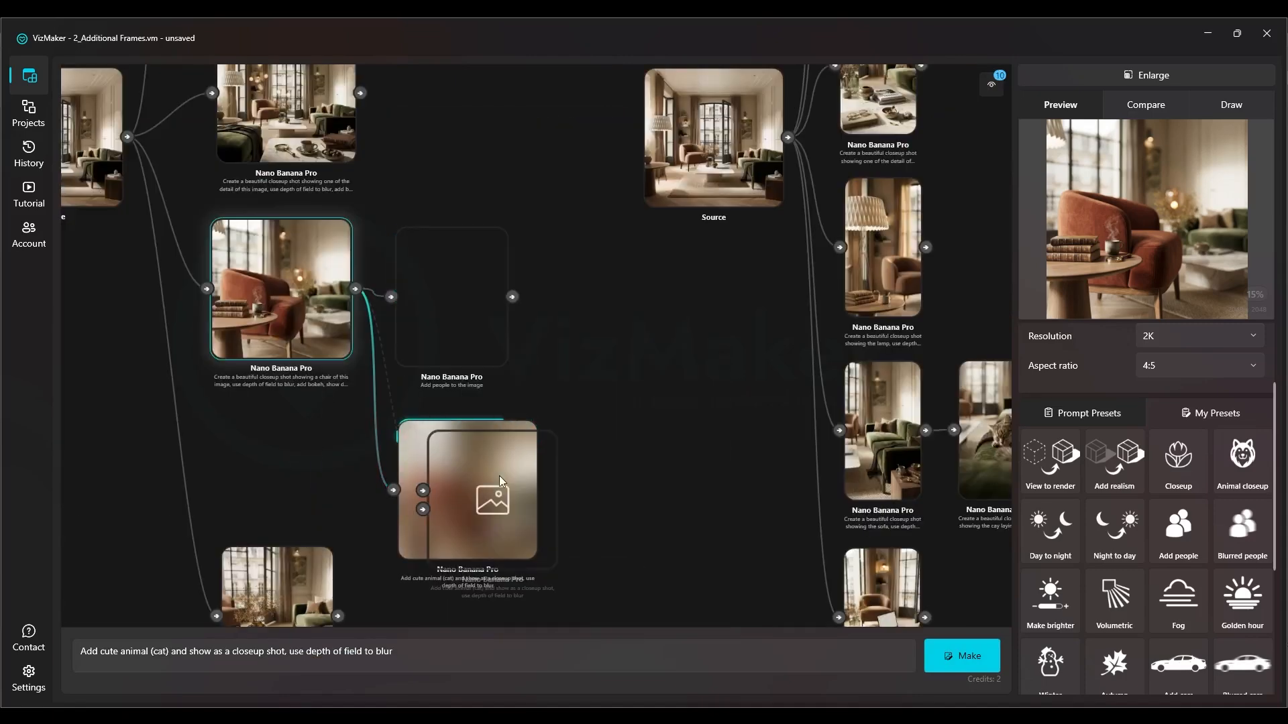
Select the generated frame with people to examine it, and review the available aspect ratios
scroll(465, 317, up, 5)
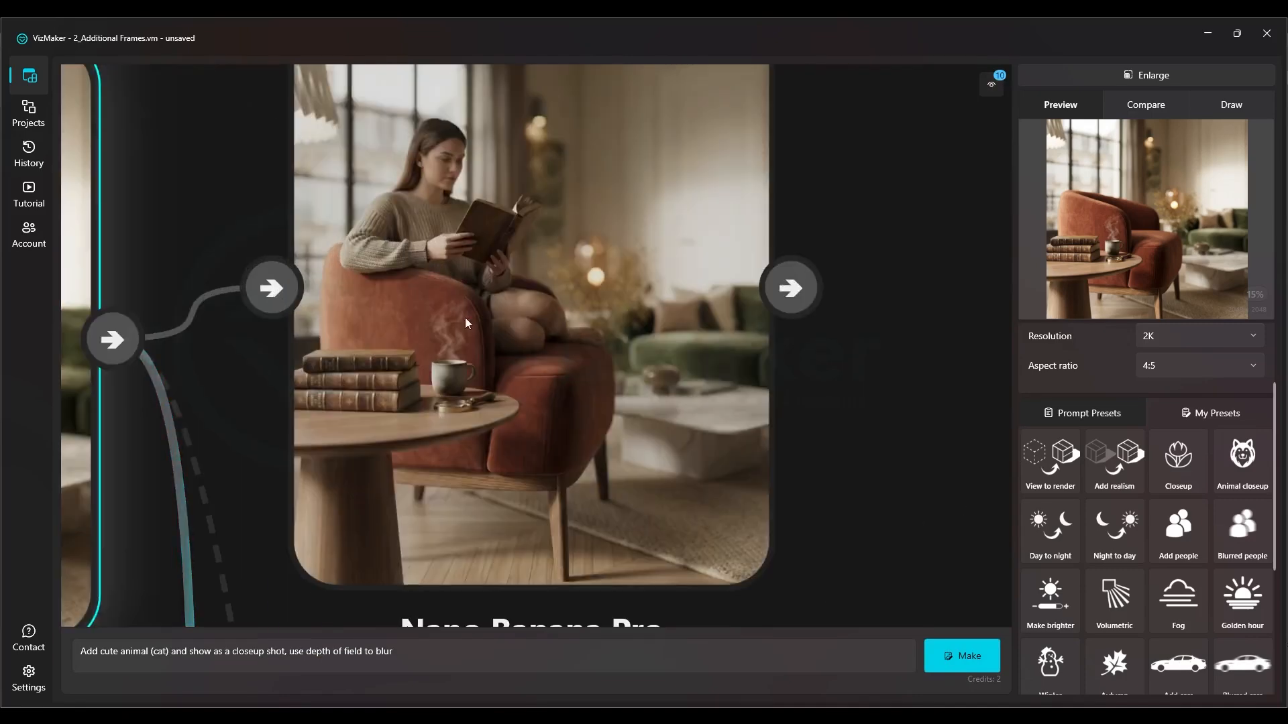
click(631, 363)
scroll(647, 402, down, 3)
drag(224, 377, 264, 343)
scroll(354, 343, down, 3)
drag(476, 427, 438, 215)
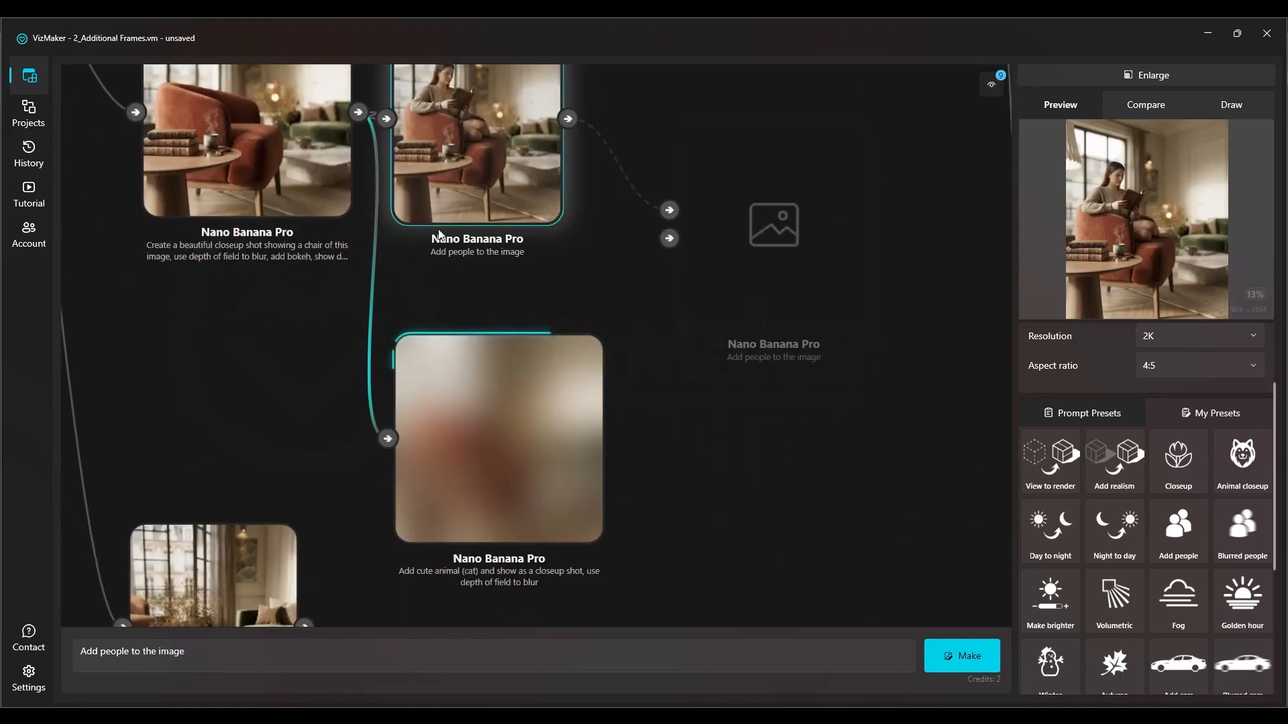
scroll(1150, 433, up, 2)
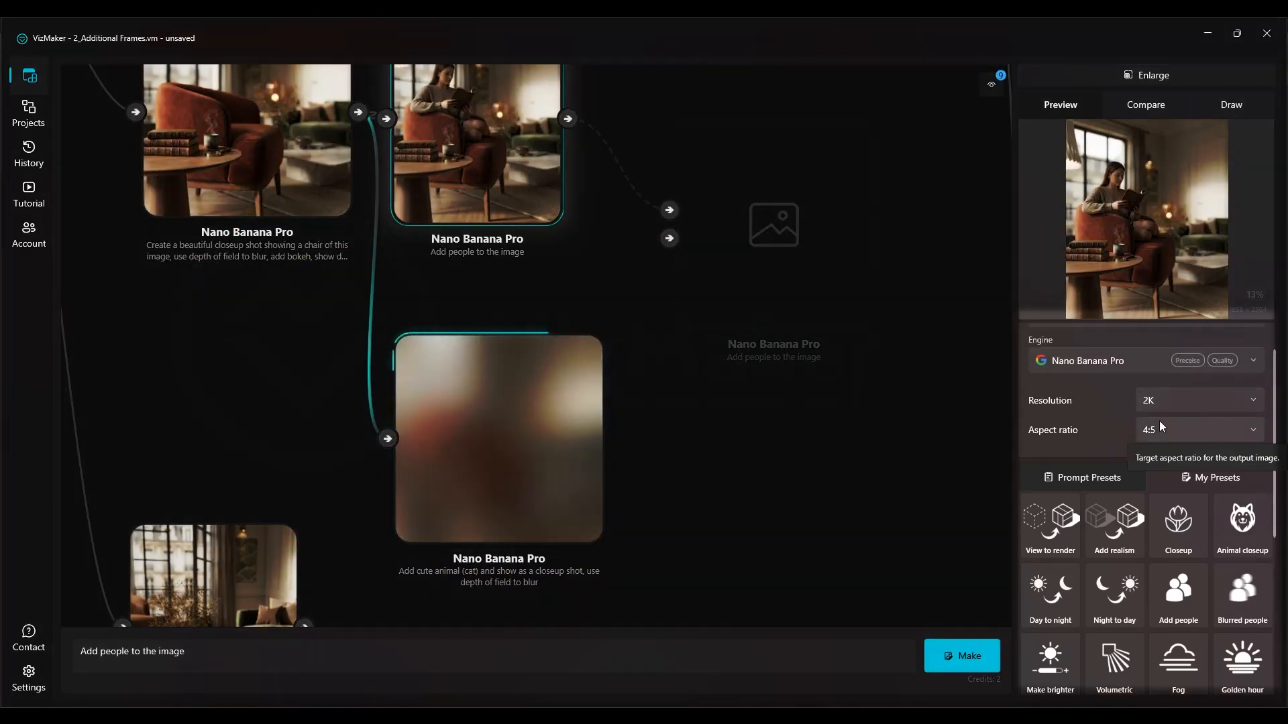
click(1169, 427)
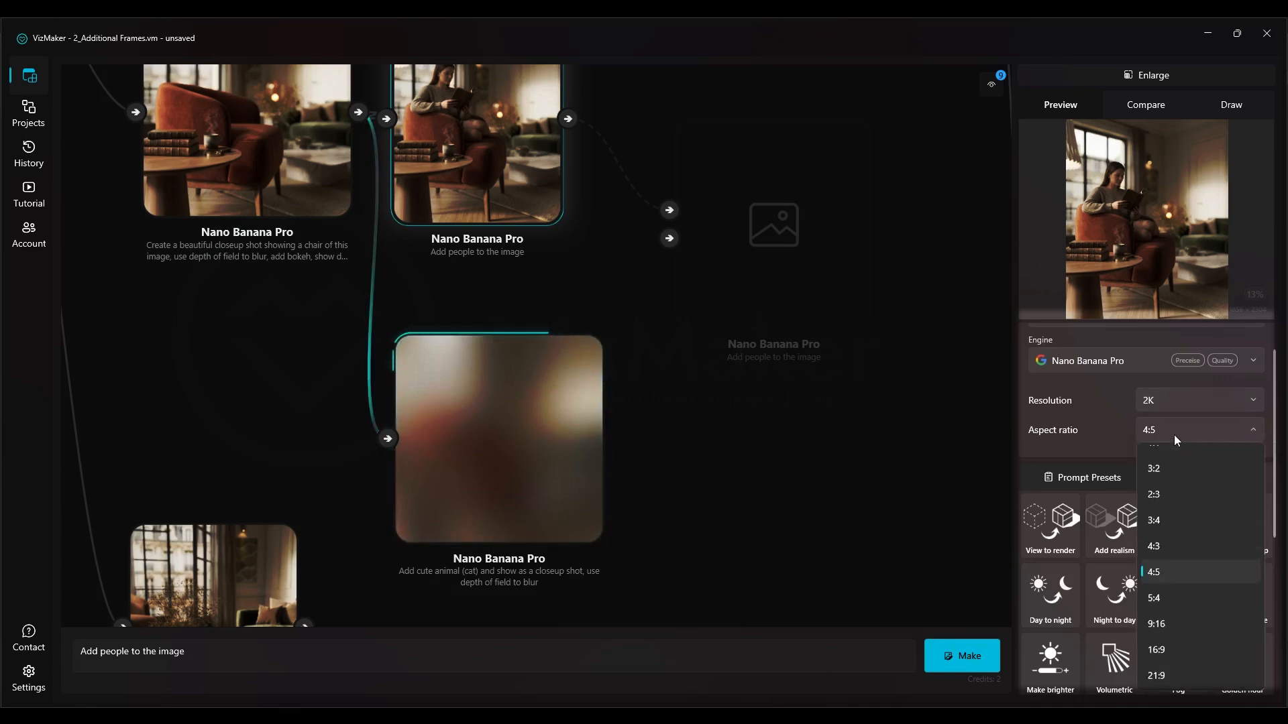
click(558, 409)
Move the cat frame directly below the chair closeup in the new source's branch
drag(553, 410, 538, 357)
scroll(538, 357, down, 3)
drag(518, 255, 359, 163)
drag(65, 389, 255, 408)
scroll(256, 408, down, 3)
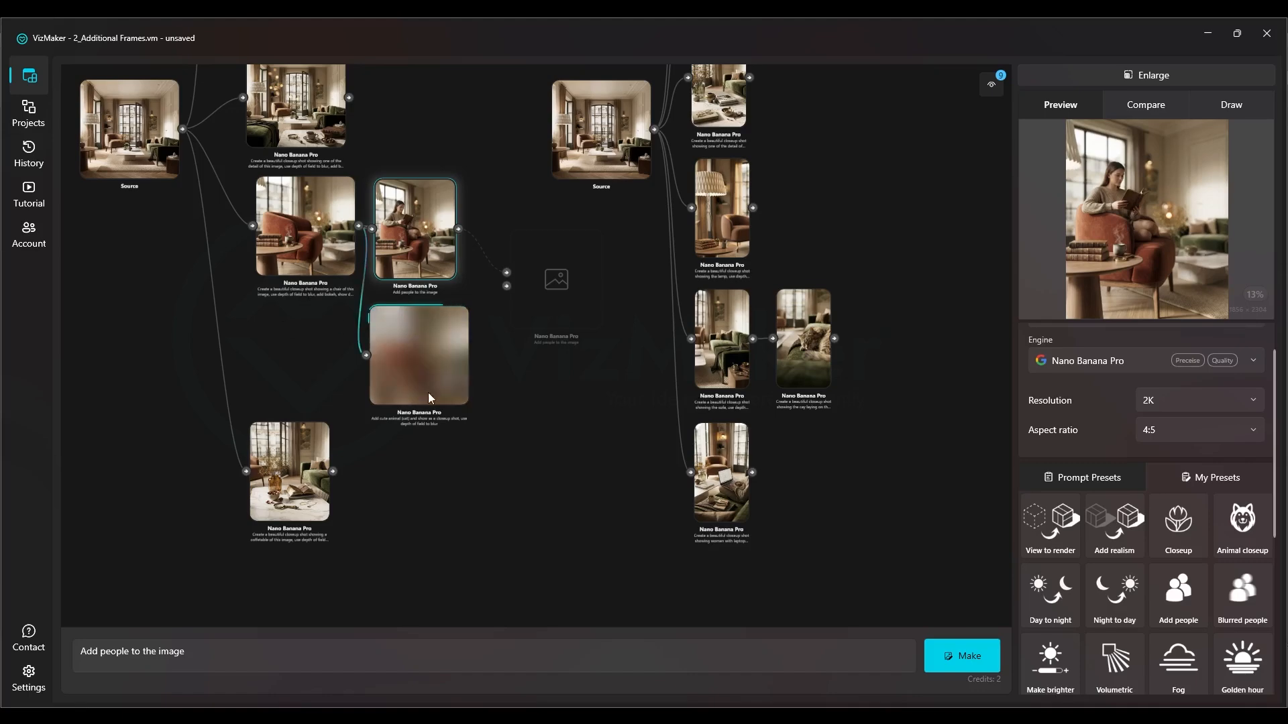
drag(426, 392, 310, 389)
drag(376, 341, 439, 526)
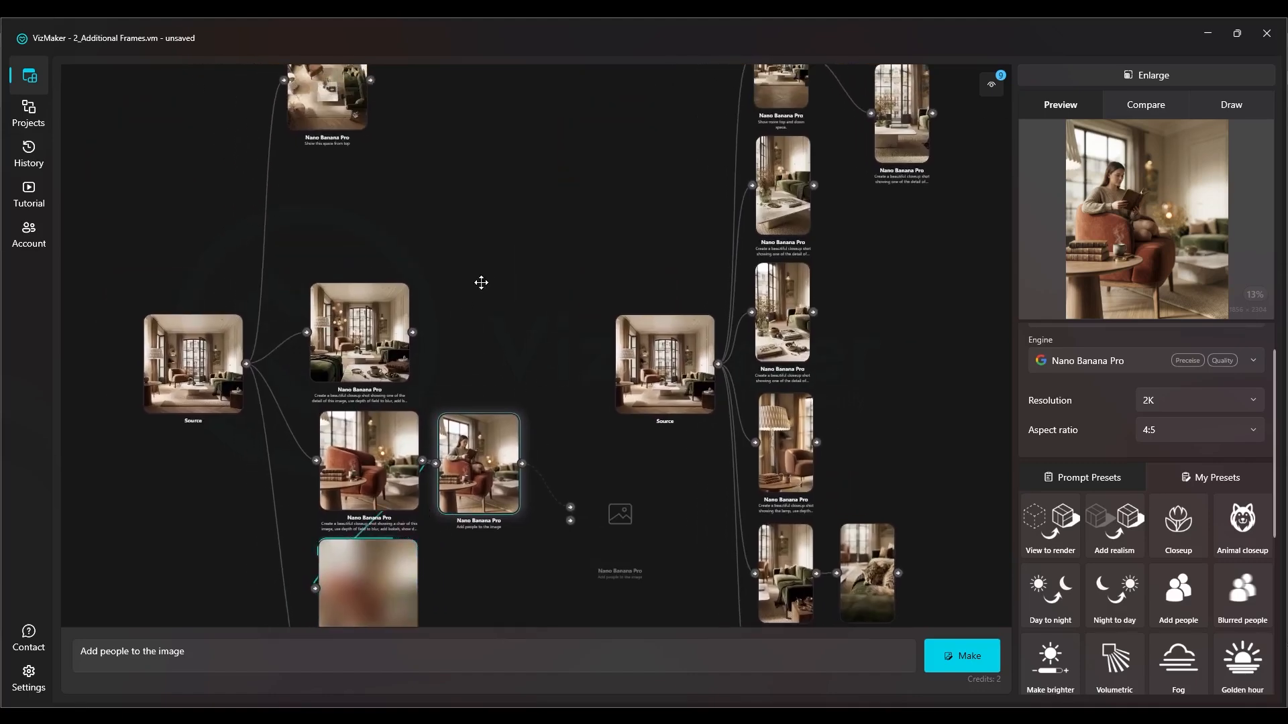
drag(479, 282, 446, 321)
drag(372, 259, 357, 298)
Select the vertical coffee table closeup in the other source's branch and review its prompt
click(737, 257)
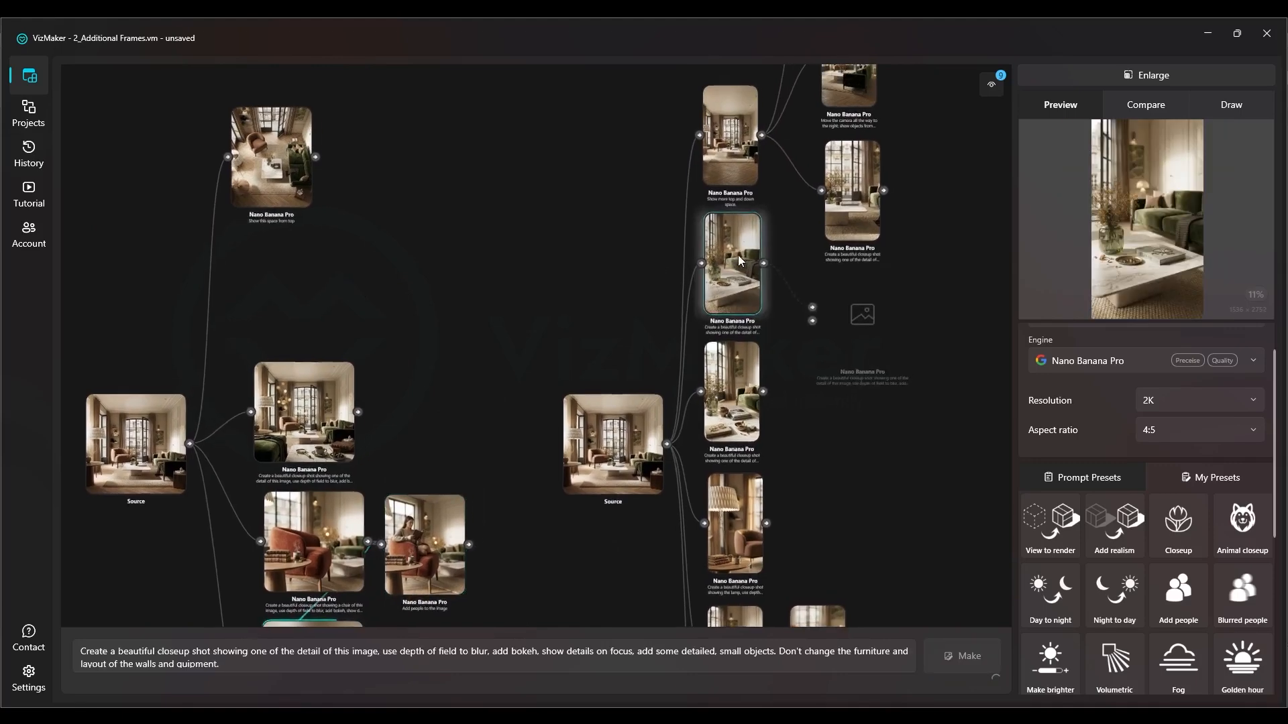
click(232, 664)
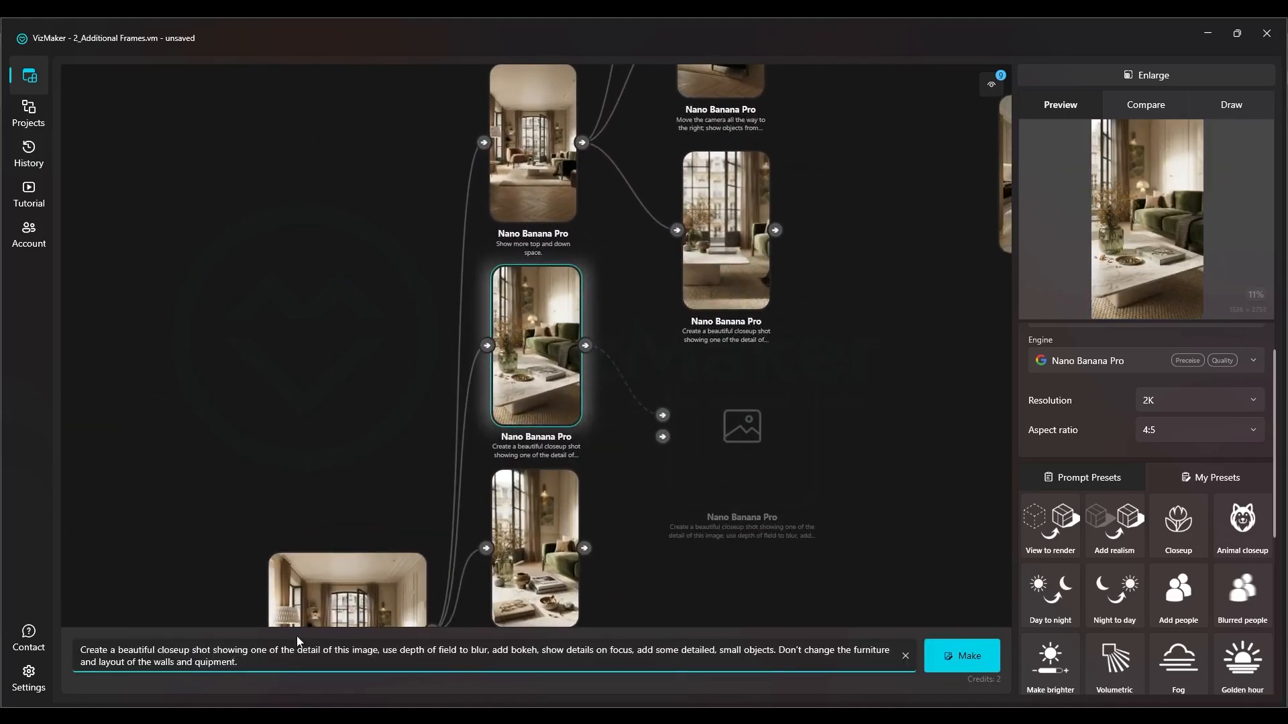
scroll(560, 216, down, 3)
drag(564, 213, 790, 244)
drag(511, 255, 591, 211)
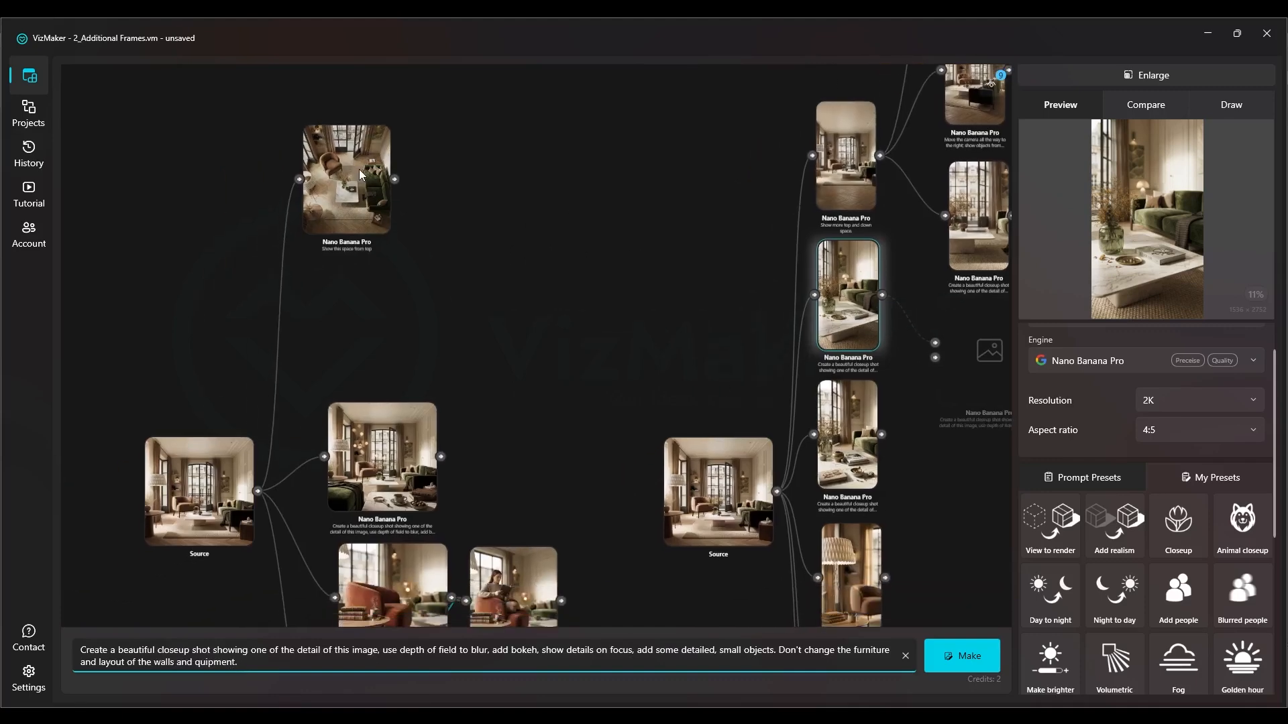
Generate a 9:16 frame from the new source image with the Closeup preset, making room for it below the top view
drag(357, 174, 390, 103)
click(229, 492)
scroll(577, 324, up, 4)
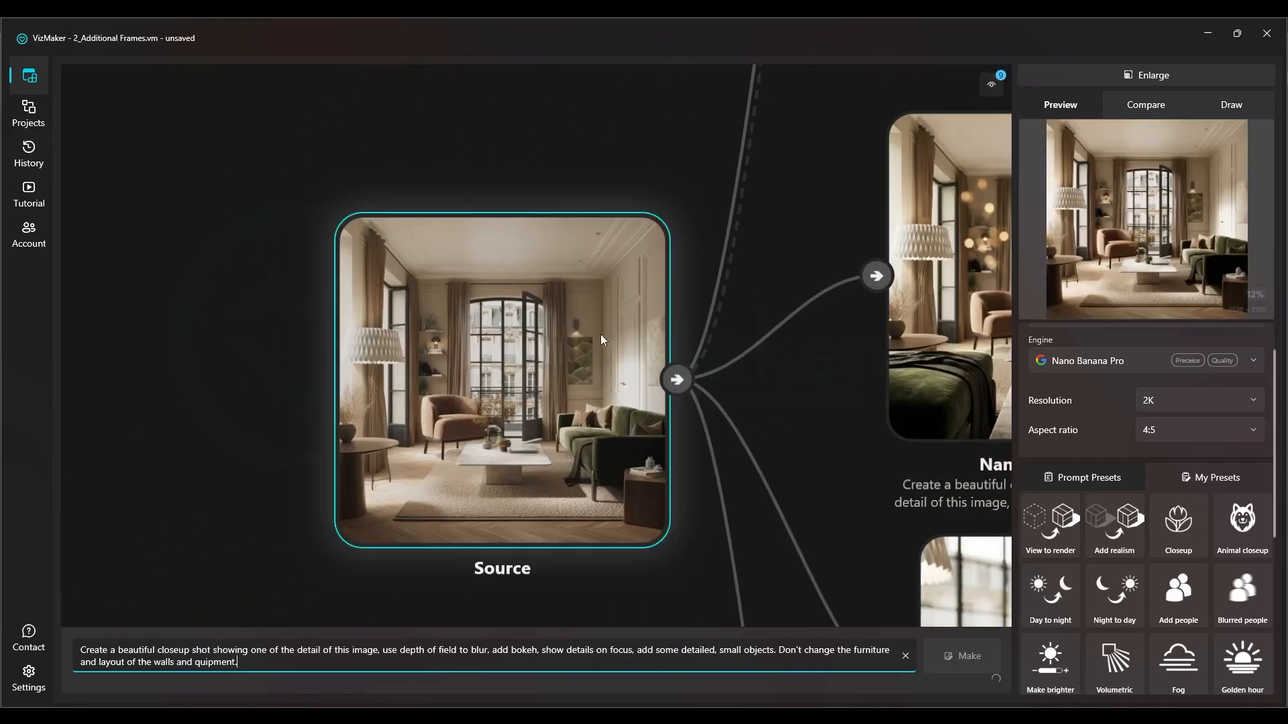
click(1168, 432)
scroll(1166, 536, up, 1)
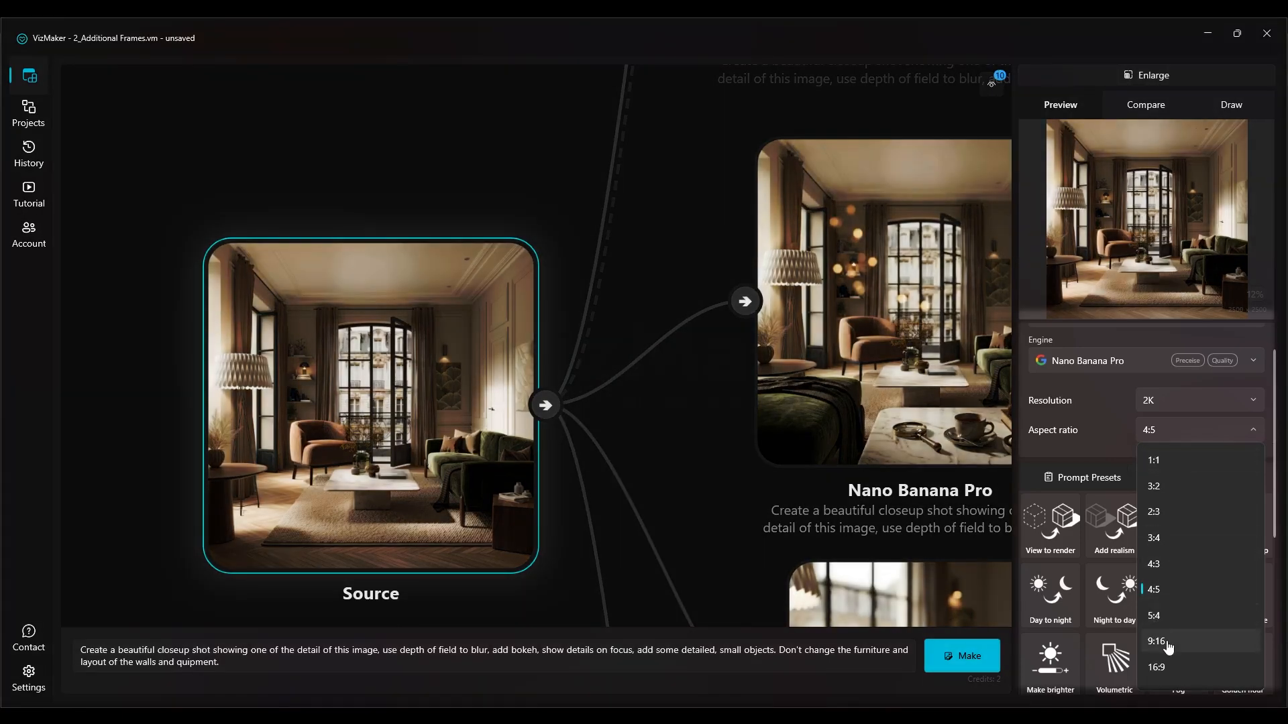
click(1163, 636)
click(1179, 530)
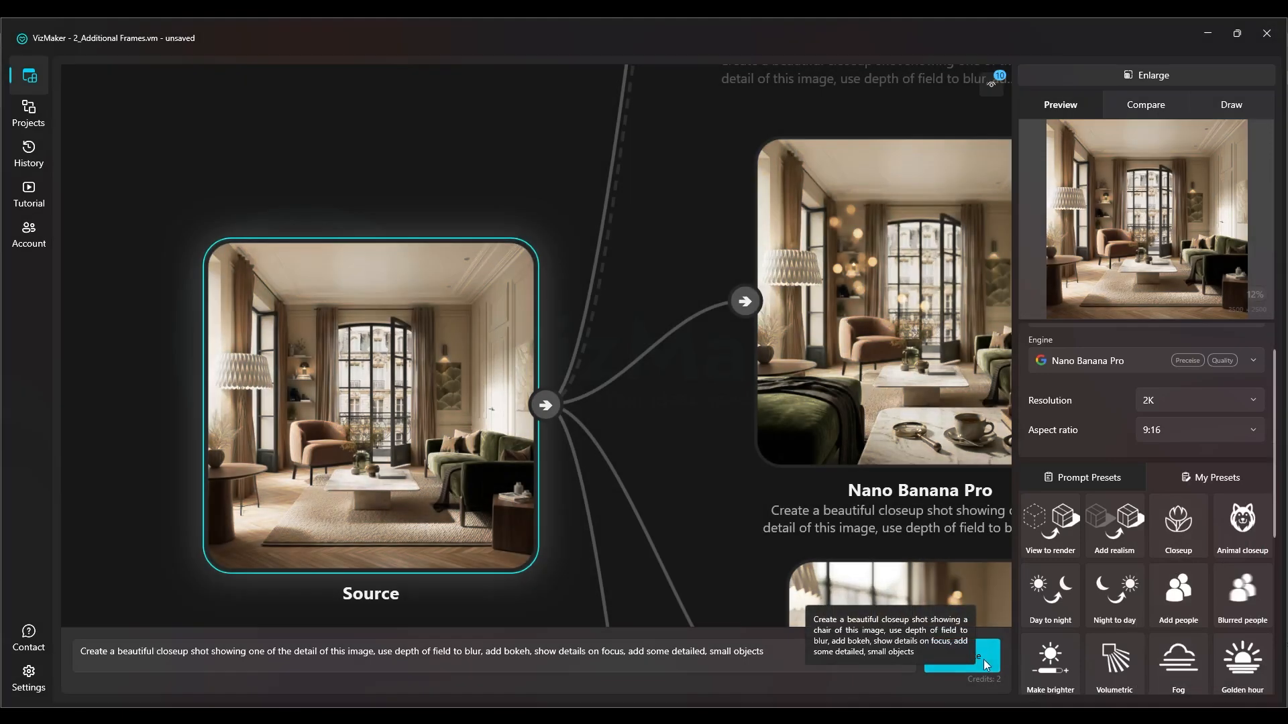
click(984, 659)
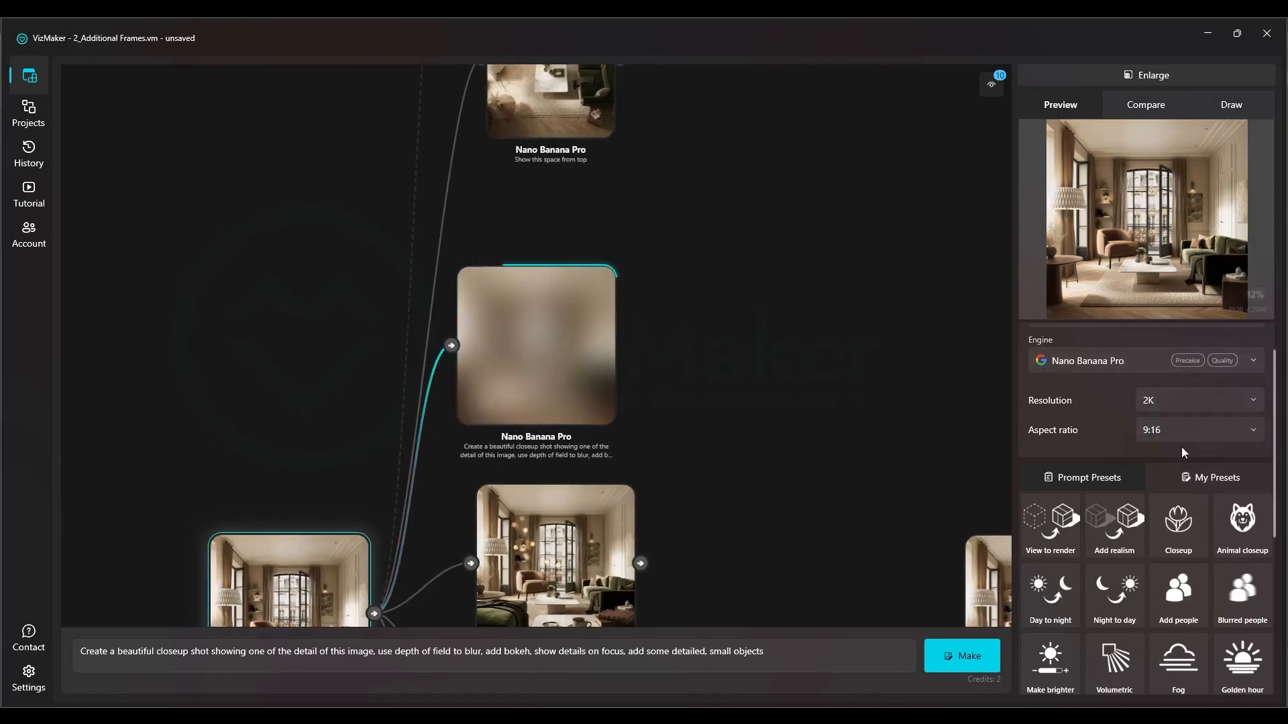
drag(580, 312, 577, 271)
drag(537, 321, 555, 293)
Select the generated top view of the living room and examine the image
drag(564, 199, 580, 513)
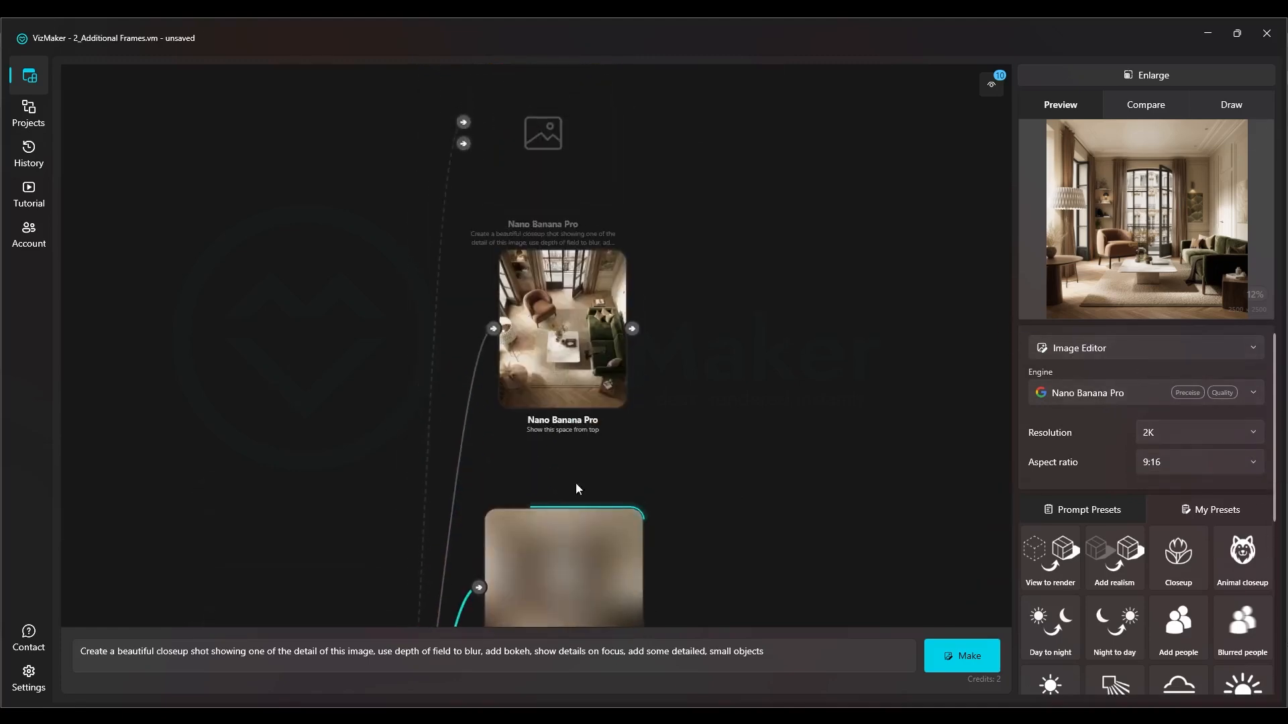
scroll(574, 319, up, 5)
scroll(545, 302, down, 2)
click(544, 304)
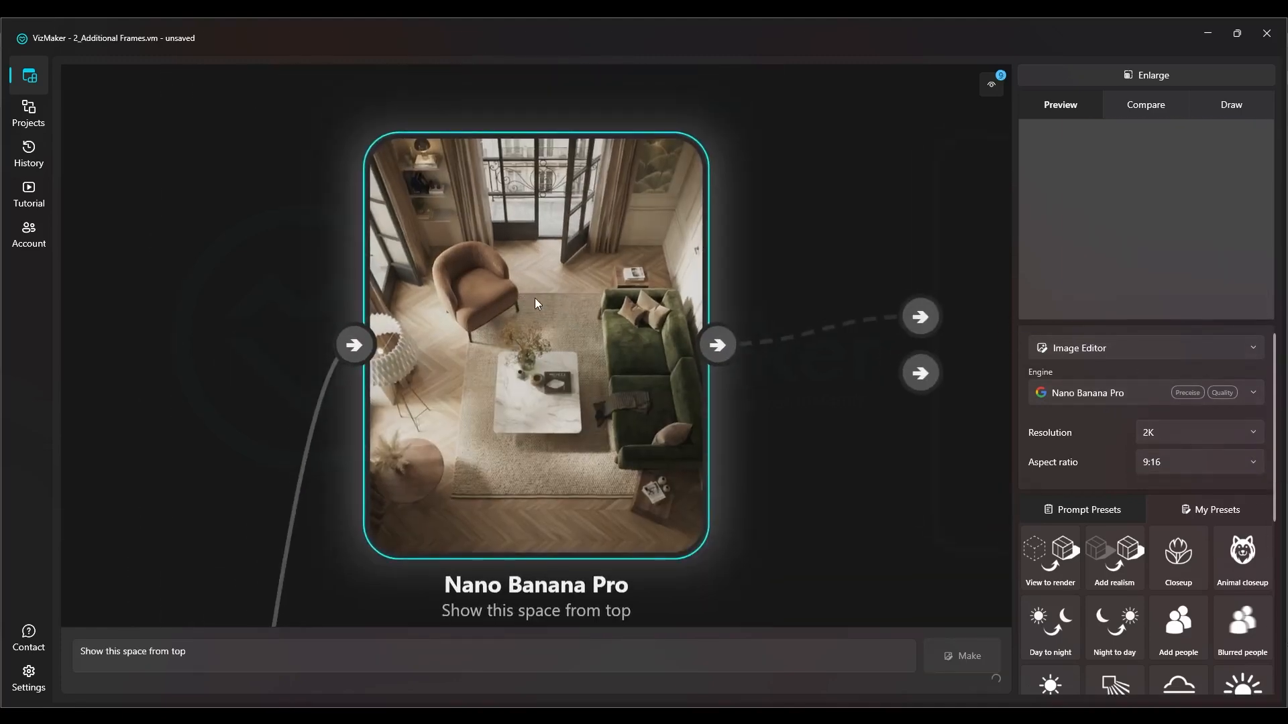
scroll(577, 336, down, 5)
scroll(535, 304, up, 5)
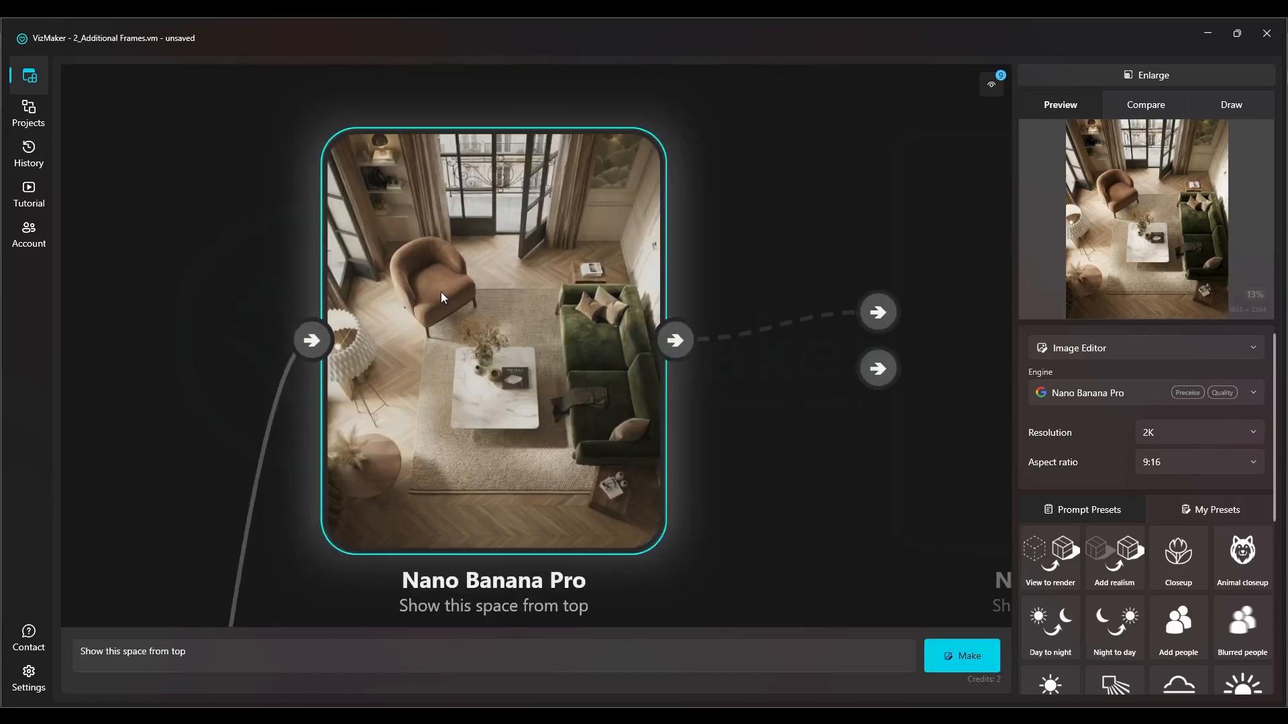
scroll(455, 298, down, 2)
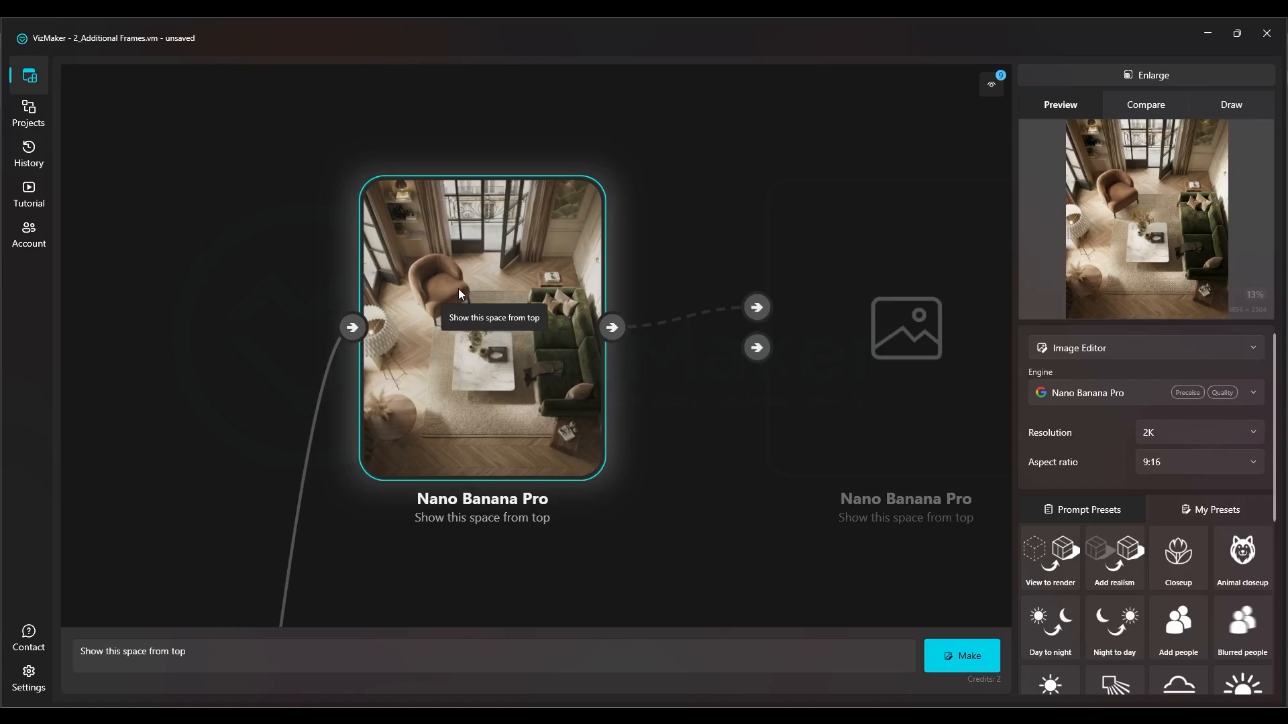
scroll(320, 356, down, 5)
scroll(716, 368, up, 5)
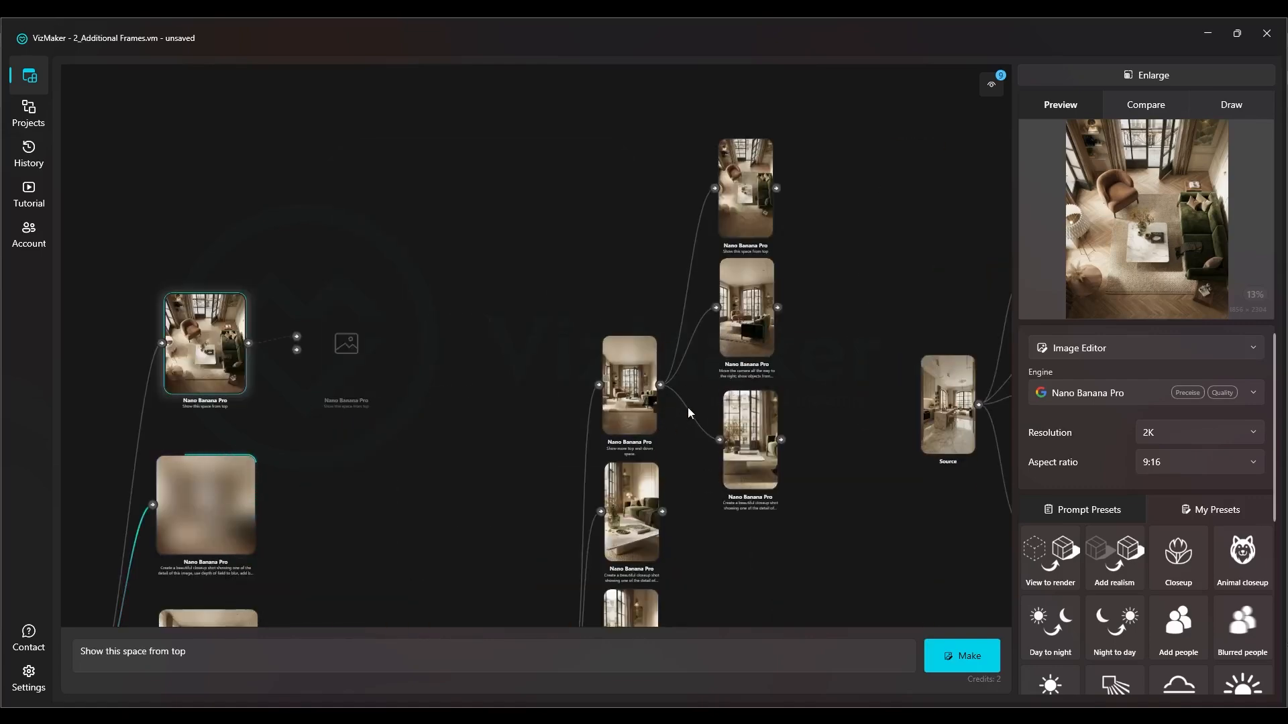
Generate a 9:16 frame from the new source, reusing the prompt "Move the camera all the way to the right; show objects from a right-side perspective."
click(758, 305)
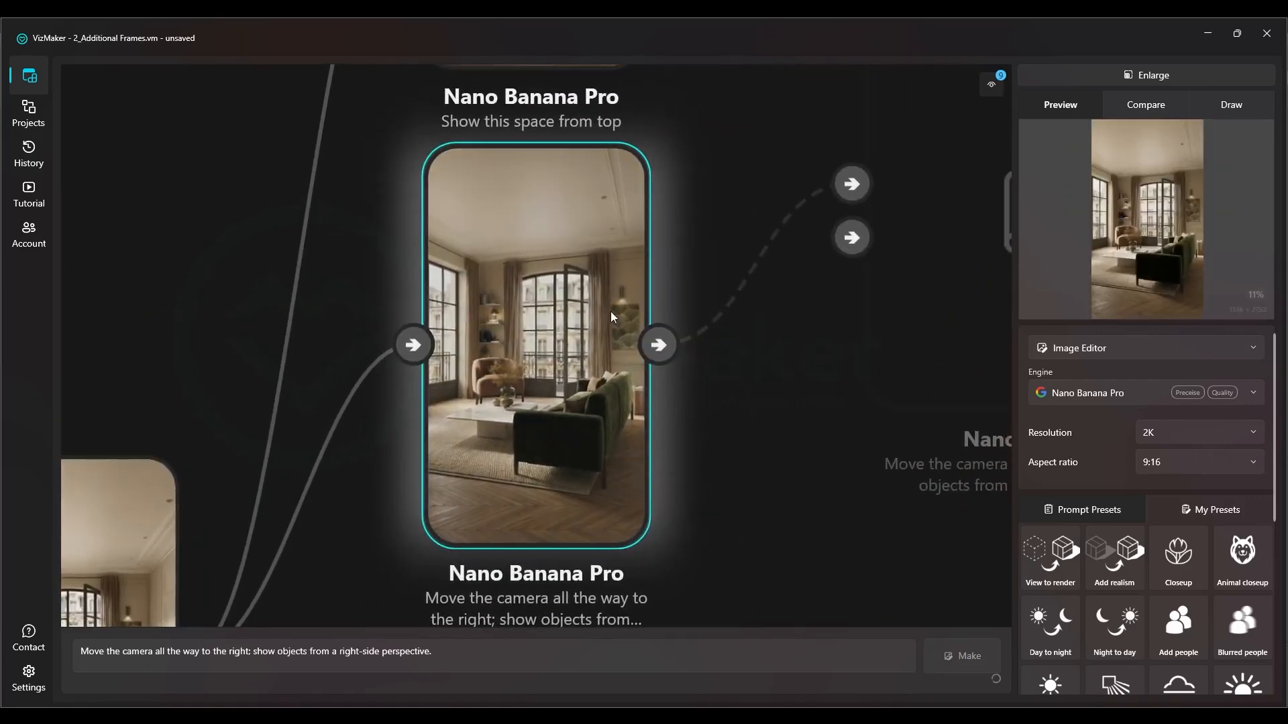
drag(447, 653, 242, 656)
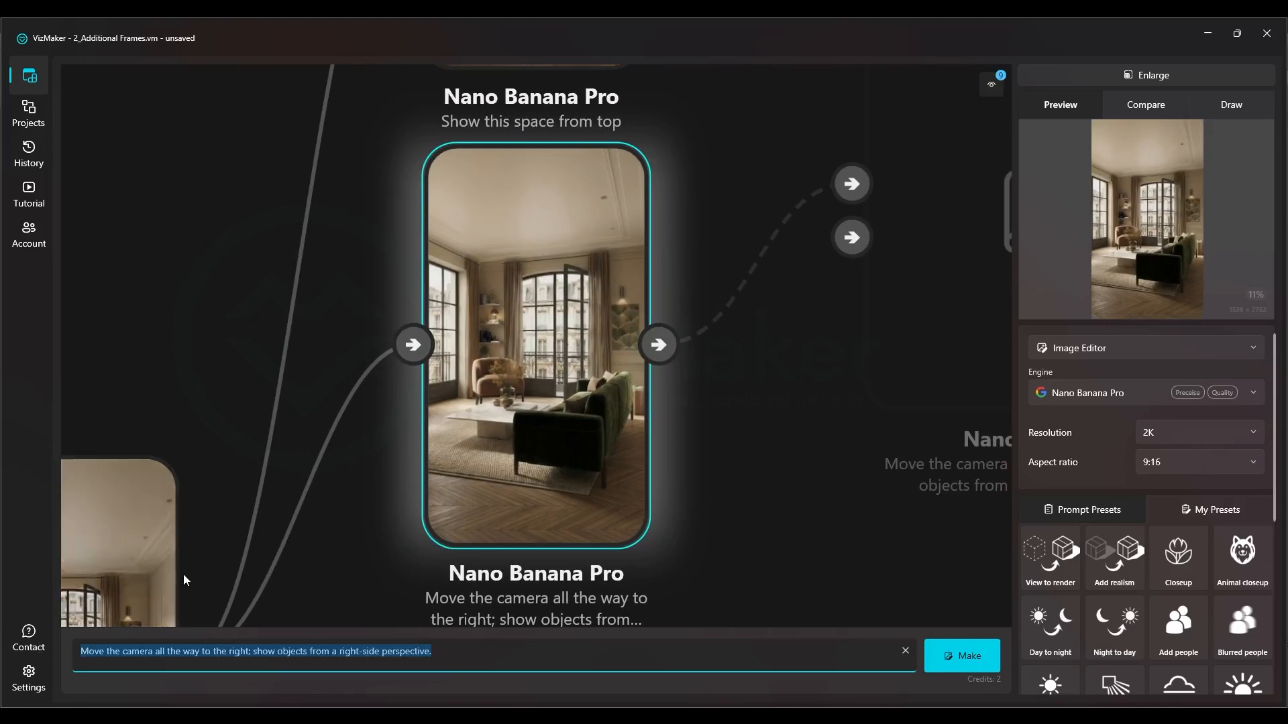
scroll(369, 299, down, 6)
scroll(218, 368, up, 6)
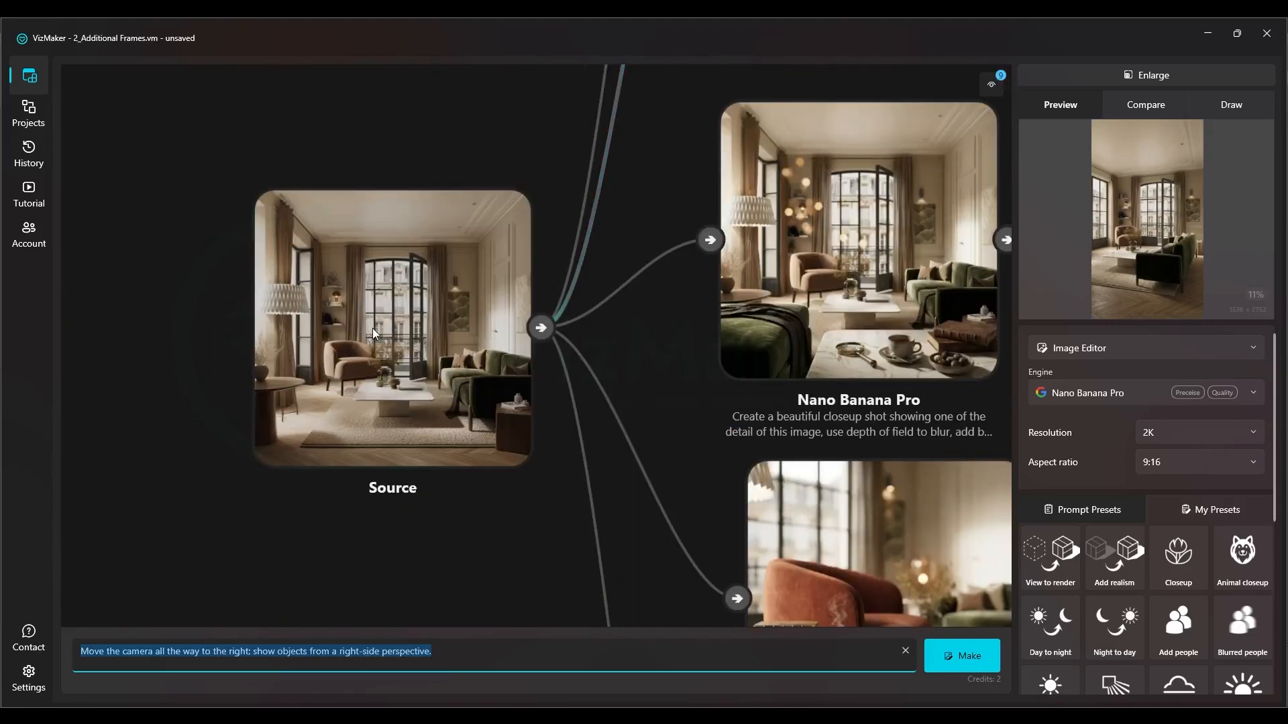
click(372, 328)
scroll(488, 340, up, 5)
scroll(540, 404, down, 3)
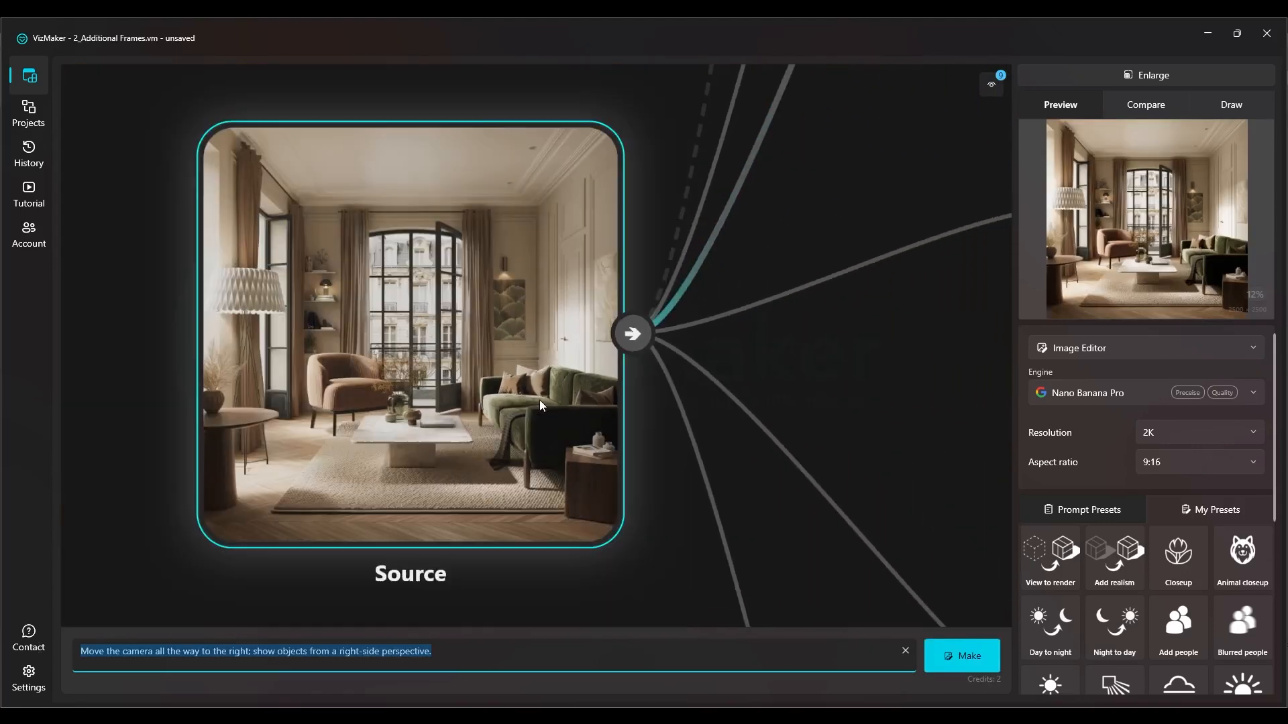
drag(108, 654, 188, 654)
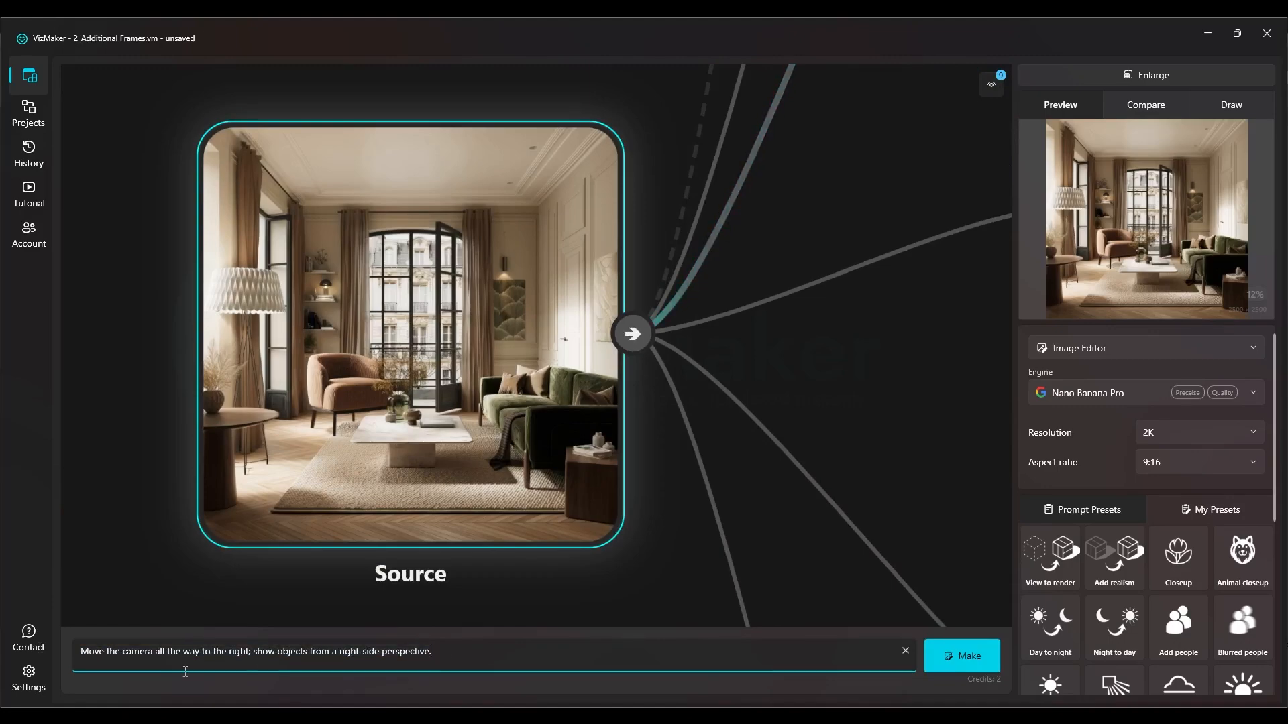
click(263, 654)
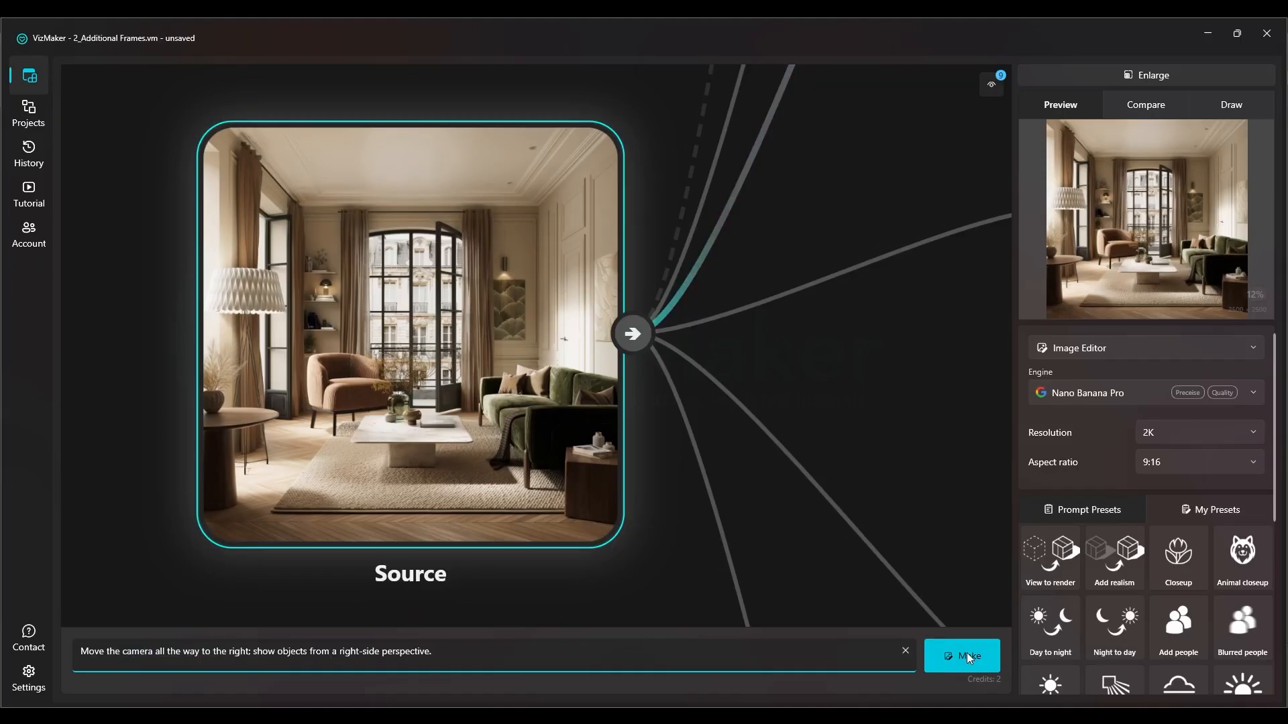
click(968, 654)
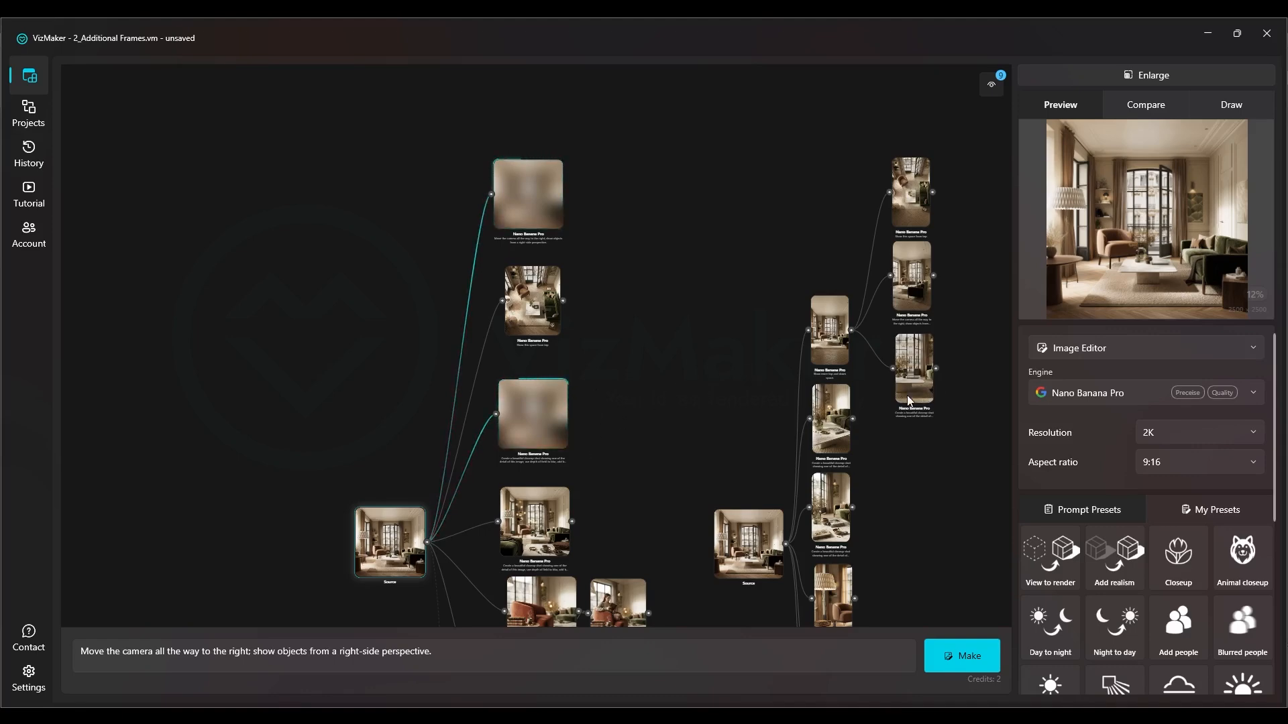
Select the vertical coffee table closeup in the other source's branch and examine its image and prompt
click(923, 389)
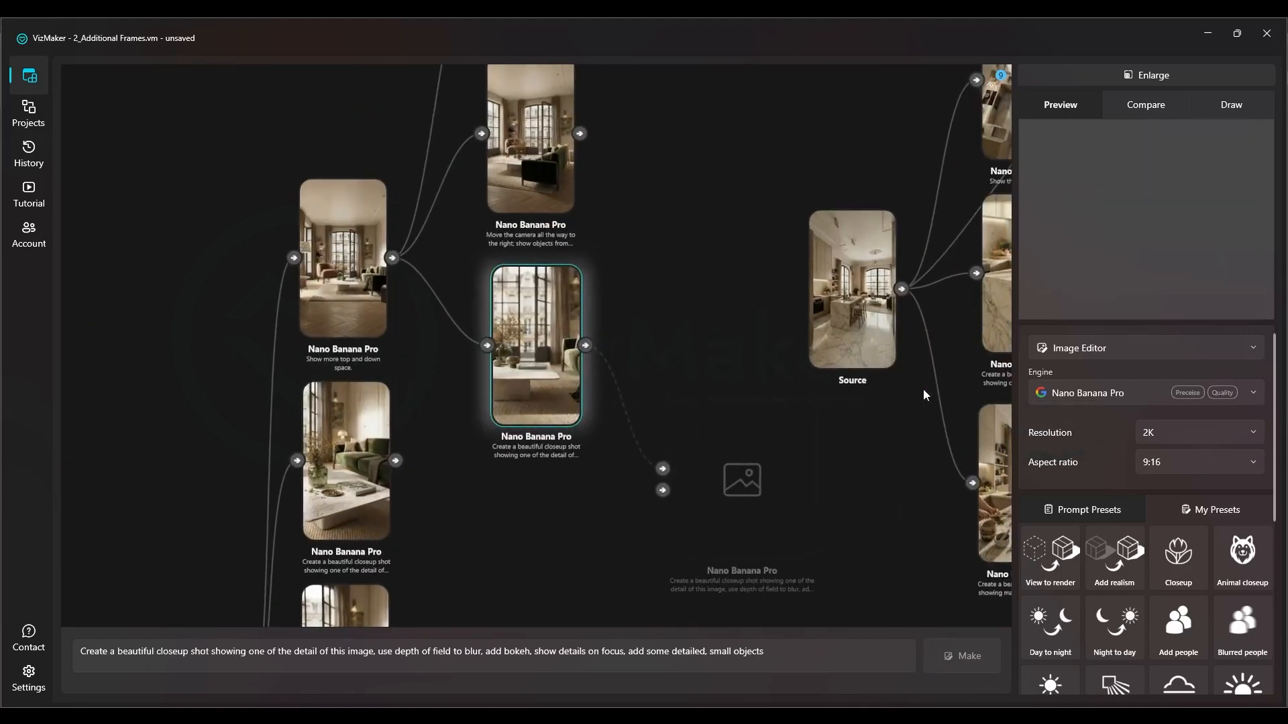
scroll(797, 359, down, 4)
scroll(706, 354, up, 8)
scroll(706, 355, down, 3)
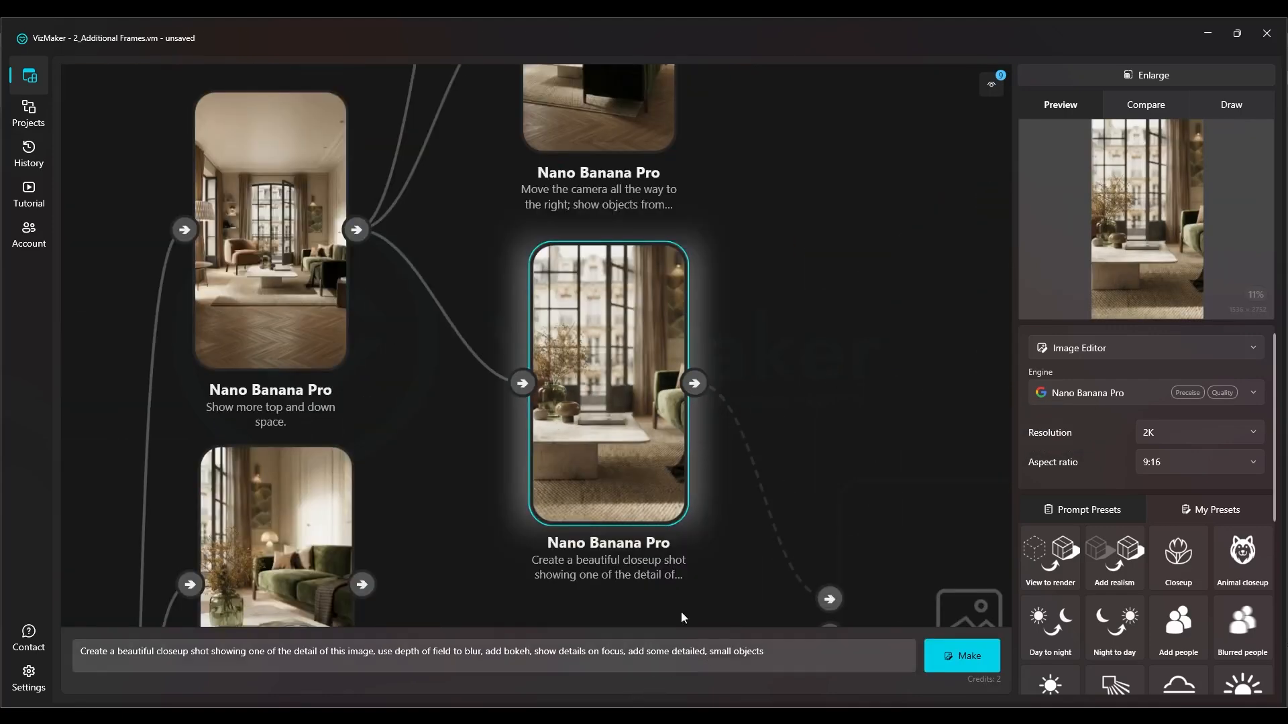
Generate a 9:16 frame from the new source's top view with the Closeup preset
scroll(681, 526, down, 5)
drag(192, 427, 335, 347)
click(271, 307)
scroll(620, 402, up, 6)
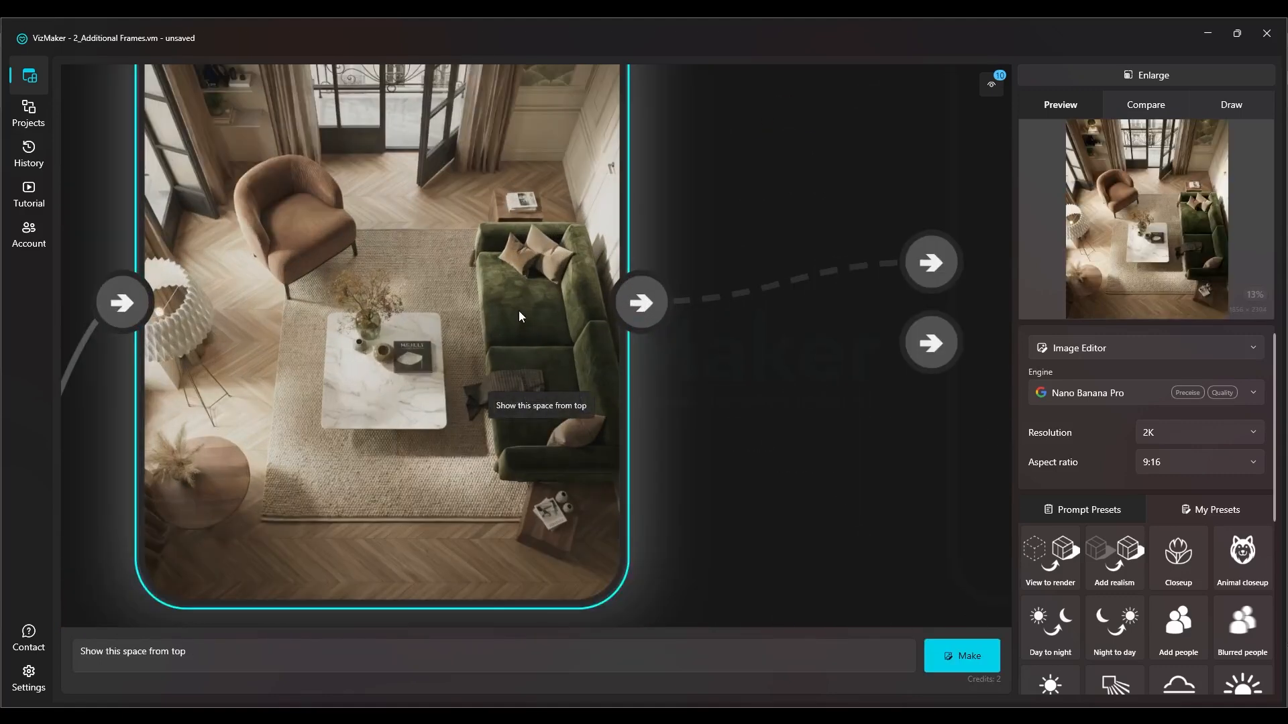
scroll(534, 279, down, 2)
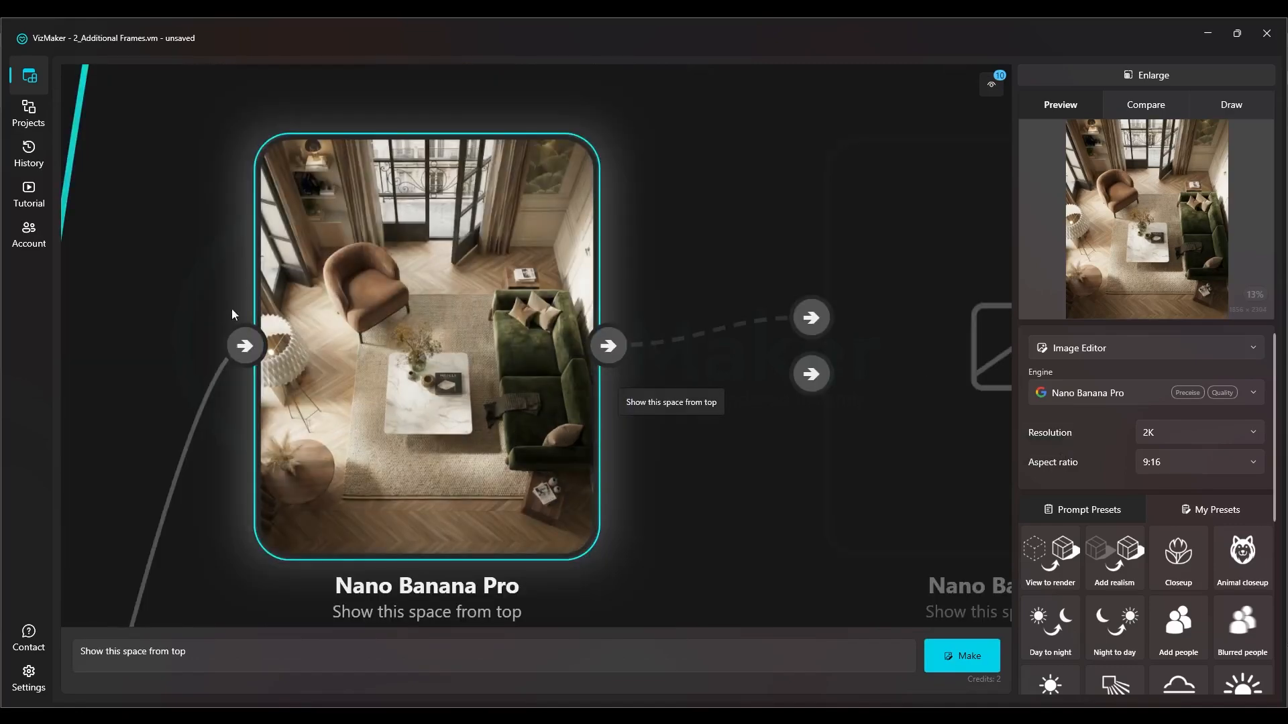
scroll(1140, 537, down, 3)
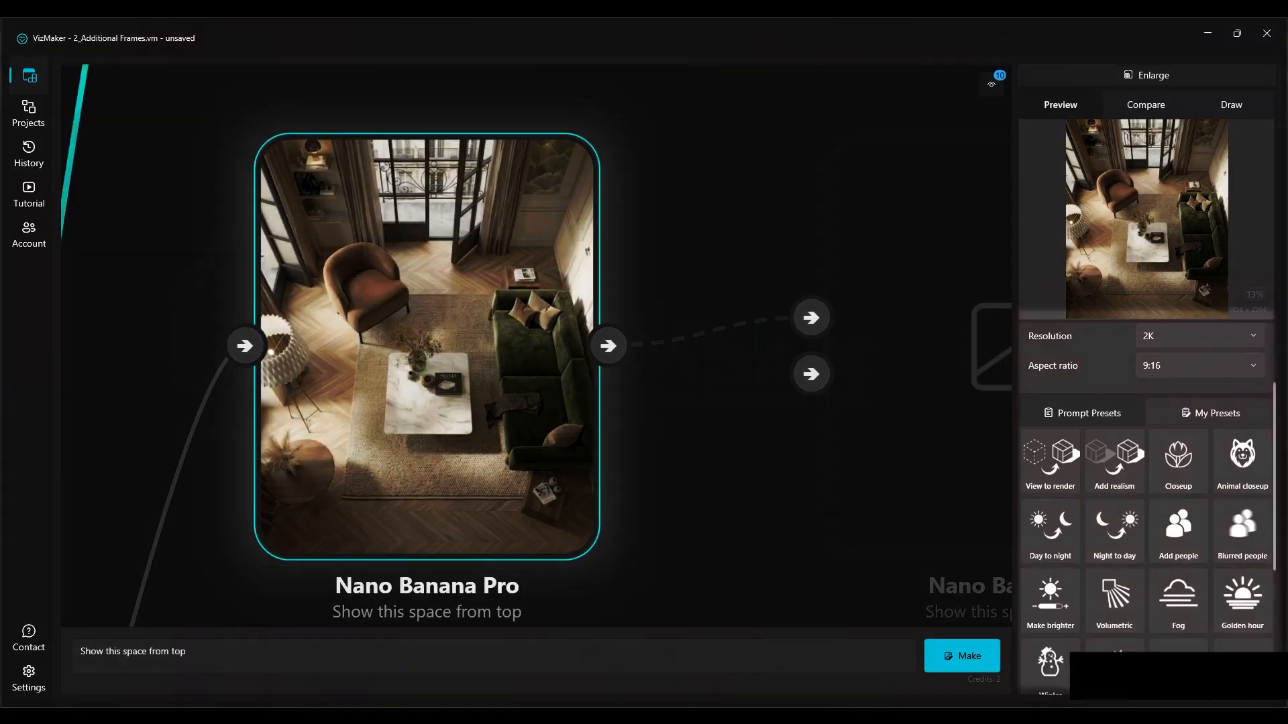
click(1179, 462)
click(962, 656)
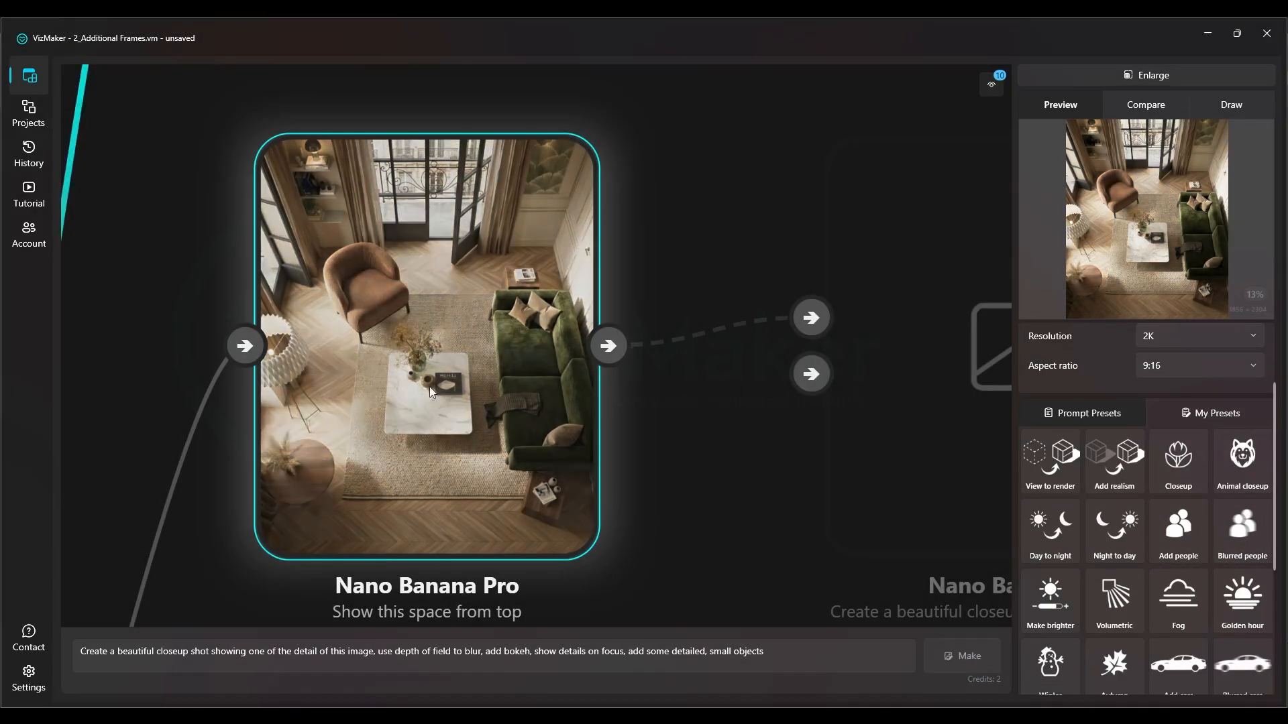
Select the generated right-side view in the new source's branch and examine the image
scroll(398, 367, down, 4)
drag(430, 465, 397, 362)
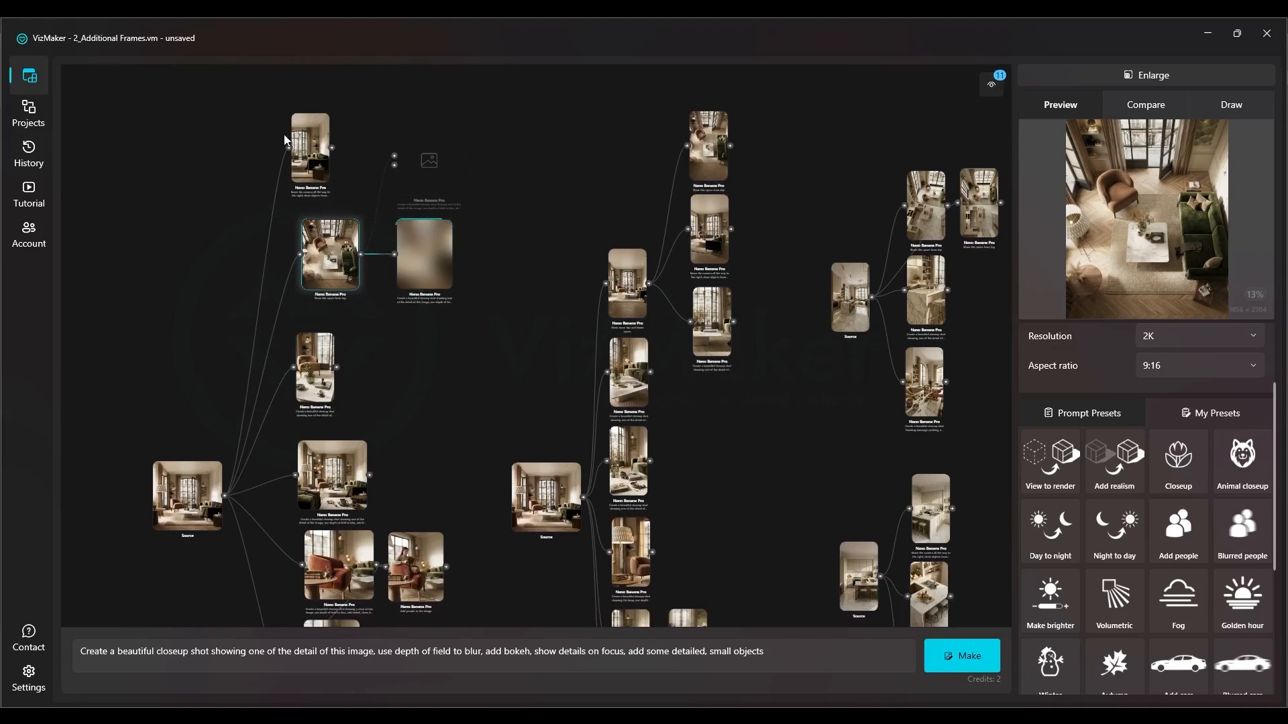
scroll(285, 139, up, 10)
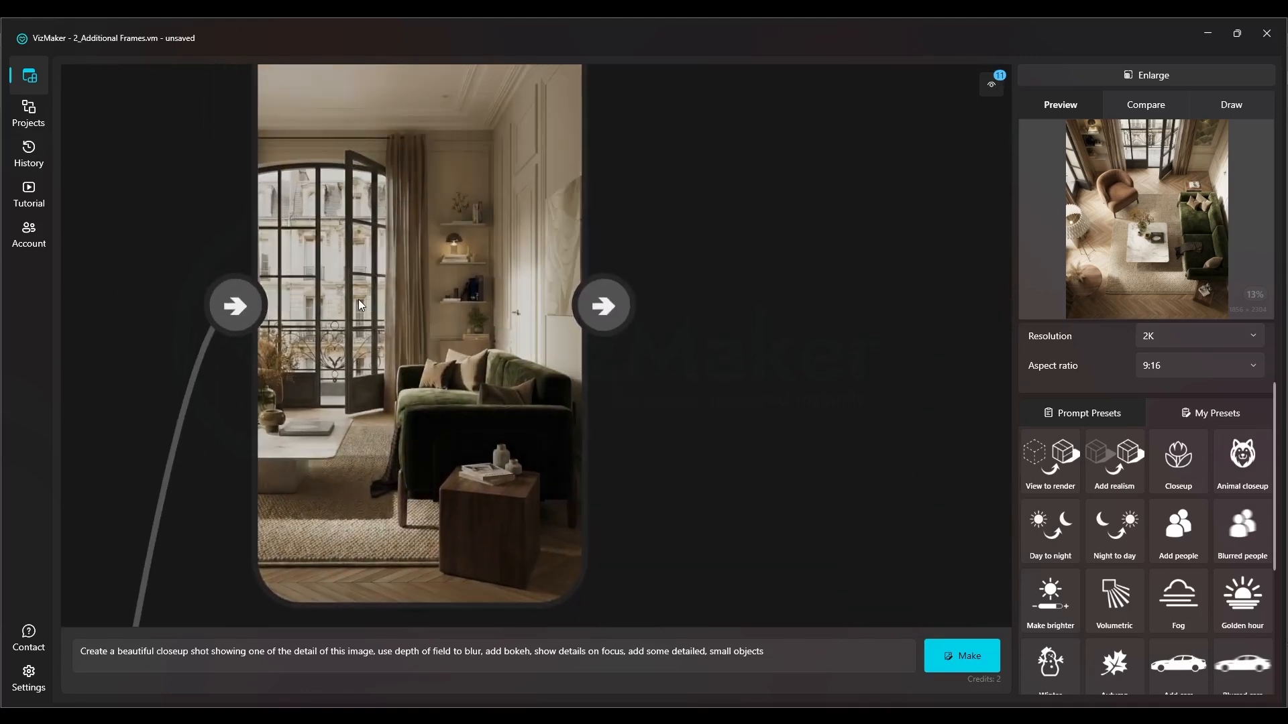
click(359, 299)
scroll(514, 258, down, 4)
Select the generated vertical closeup below the top view in the new source's branch and examine its details
drag(577, 537, 409, 304)
drag(567, 612, 542, 435)
scroll(425, 256, down, 4)
scroll(425, 256, up, 2)
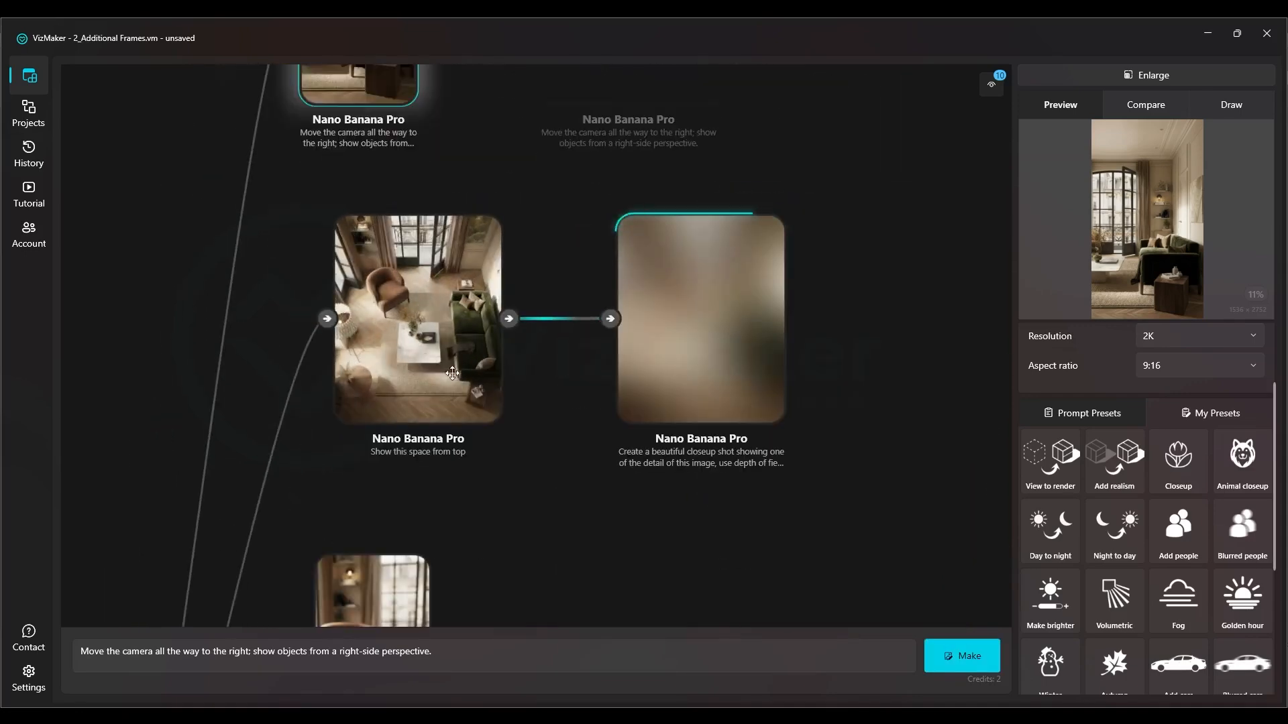
drag(453, 373, 391, 163)
scroll(402, 176, down, 2)
scroll(330, 426, up, 8)
drag(383, 257, 455, 341)
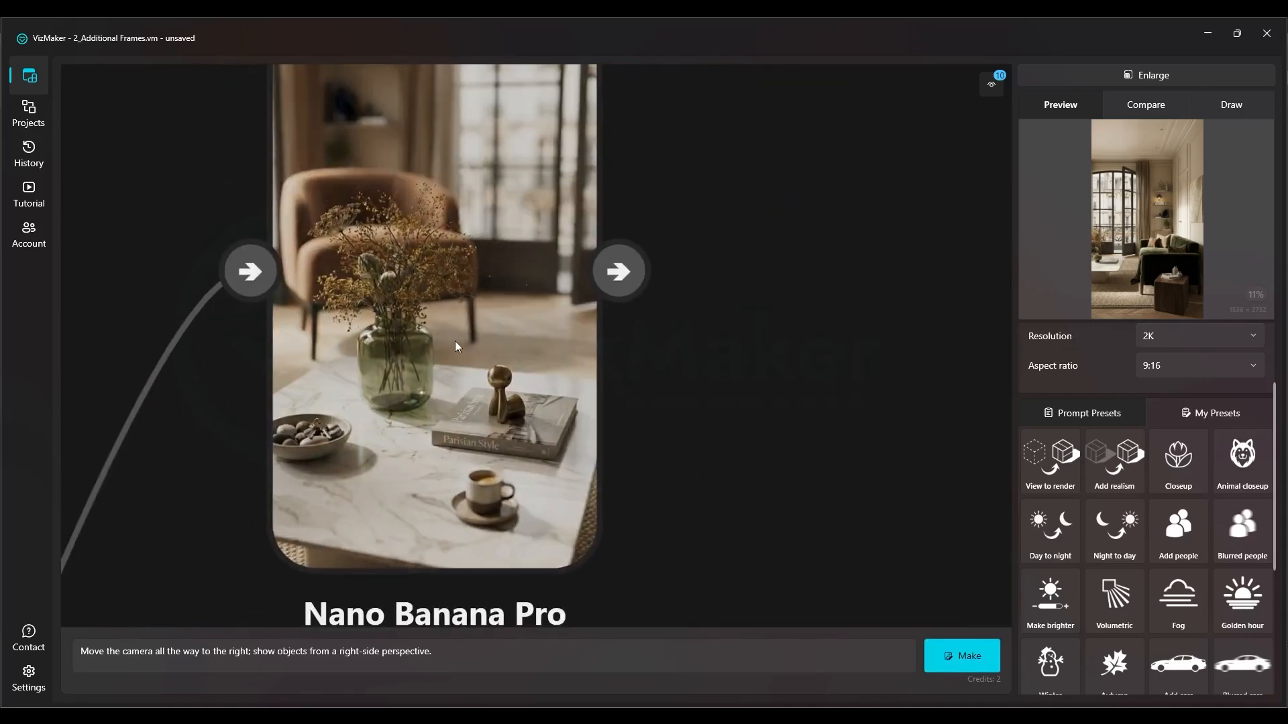
click(454, 341)
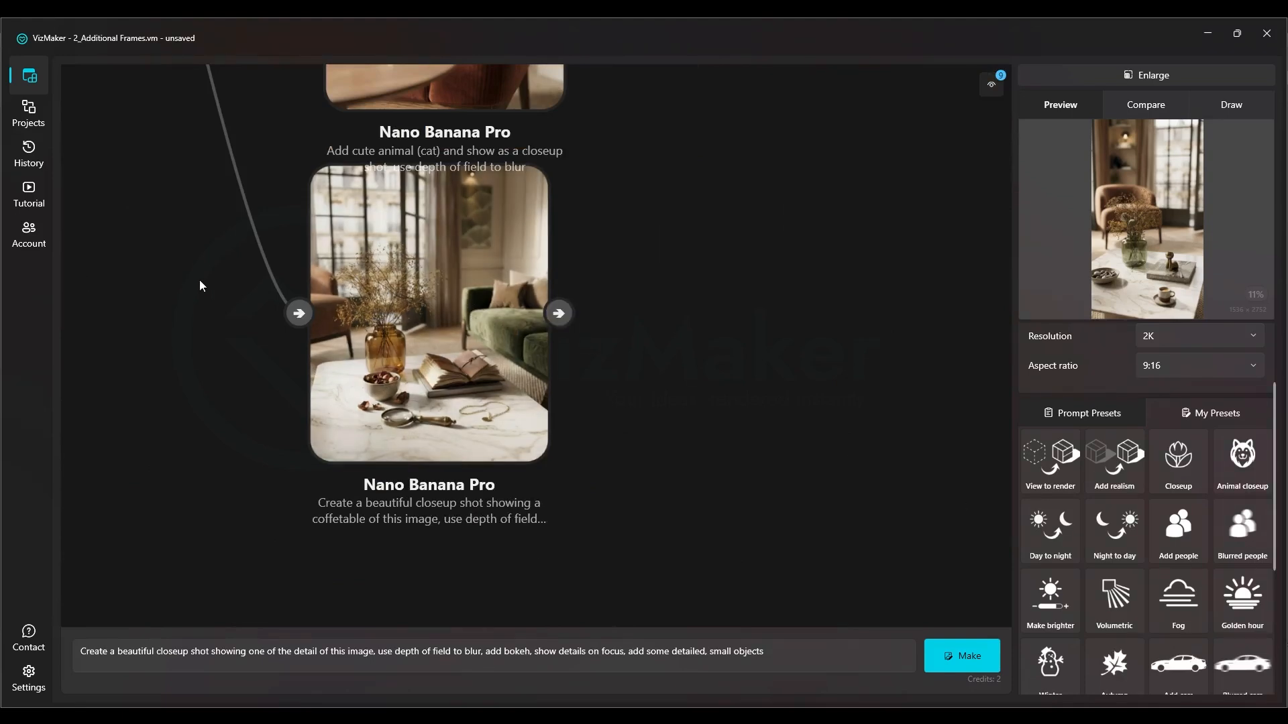
Examine the coffee table closeup below the cat frame and the wide living-room closeup in the new source's branch
scroll(318, 403, down, 5)
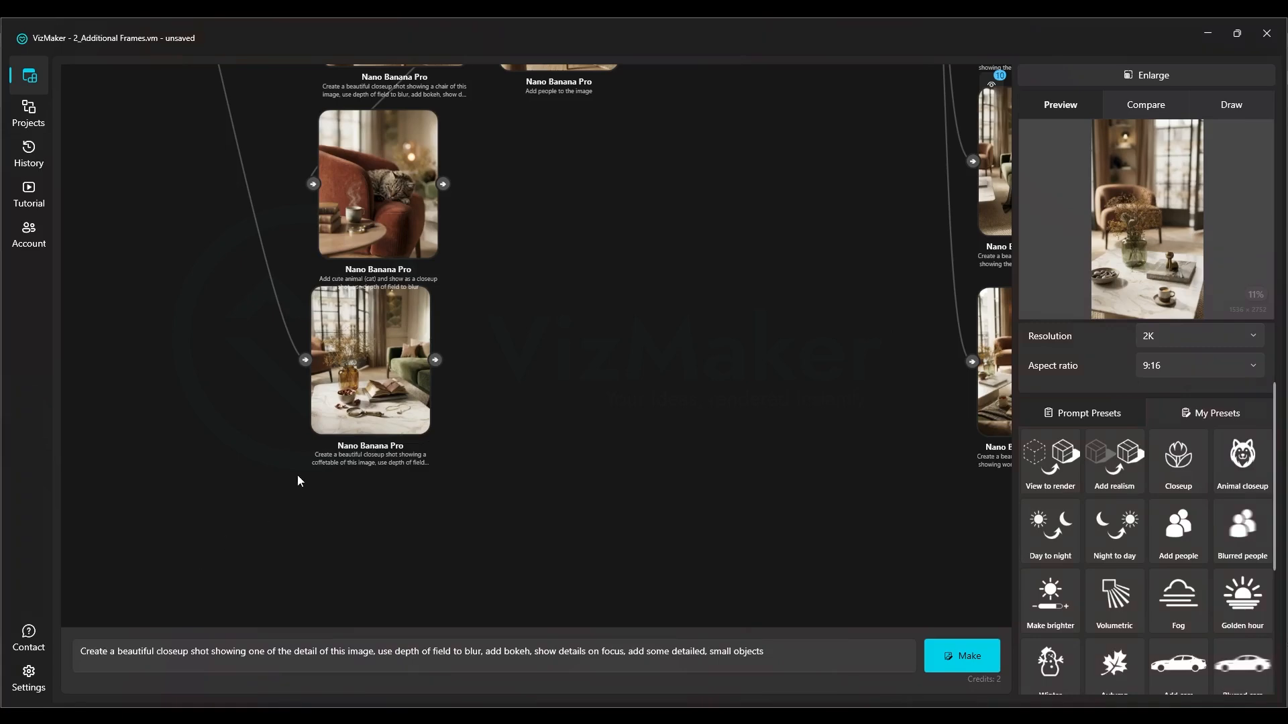
scroll(417, 336, up, 2)
scroll(426, 428, up, 5)
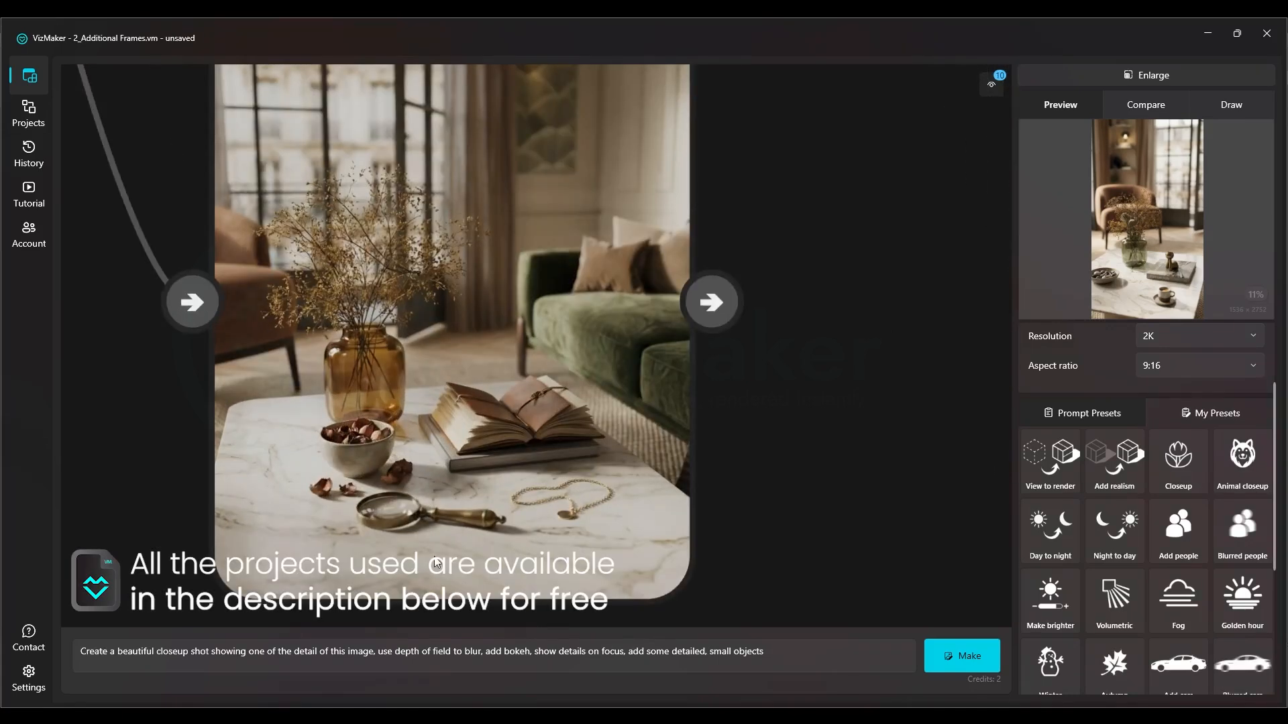
scroll(439, 523, down, 5)
scroll(465, 359, up, 4)
scroll(488, 423, down, 2)
drag(516, 227, 294, 564)
scroll(529, 490, down, 2)
drag(468, 208, 575, 496)
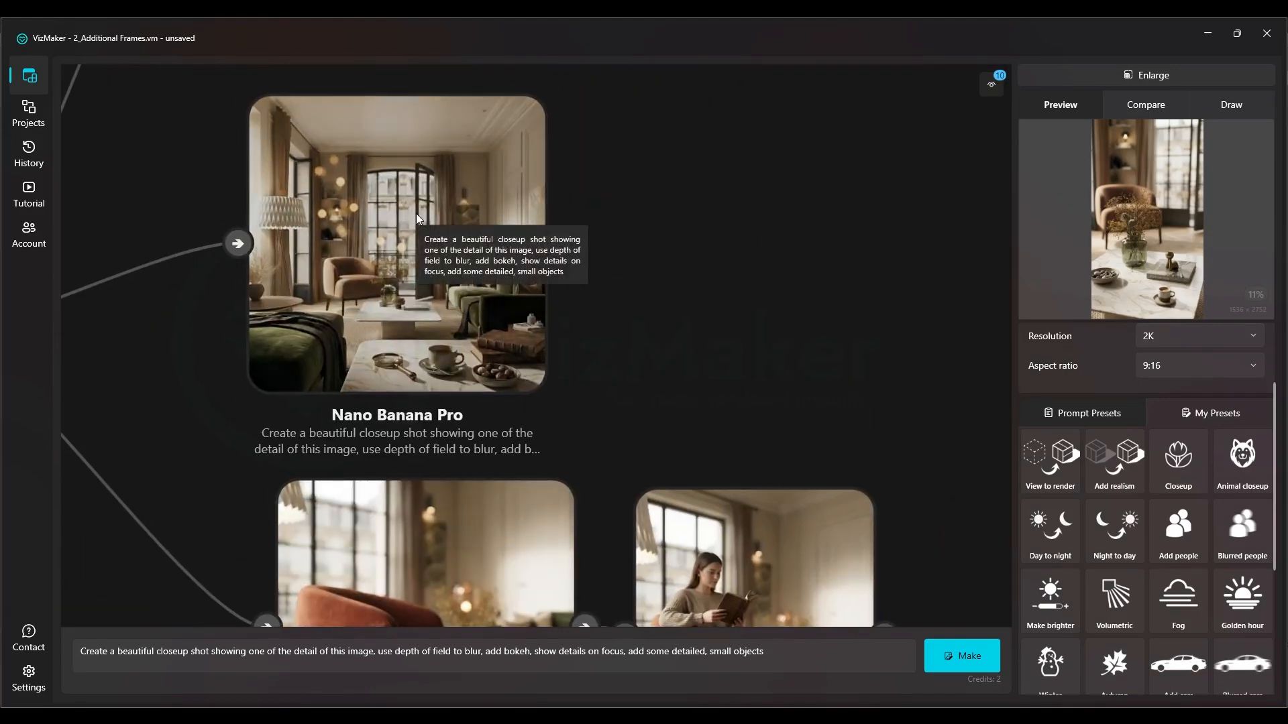
scroll(416, 219, up, 3)
scroll(665, 322, down, 5)
Examine the kitchen source's branch with its top views and marble counter closeup
drag(639, 151, 532, 606)
drag(555, 231, 503, 459)
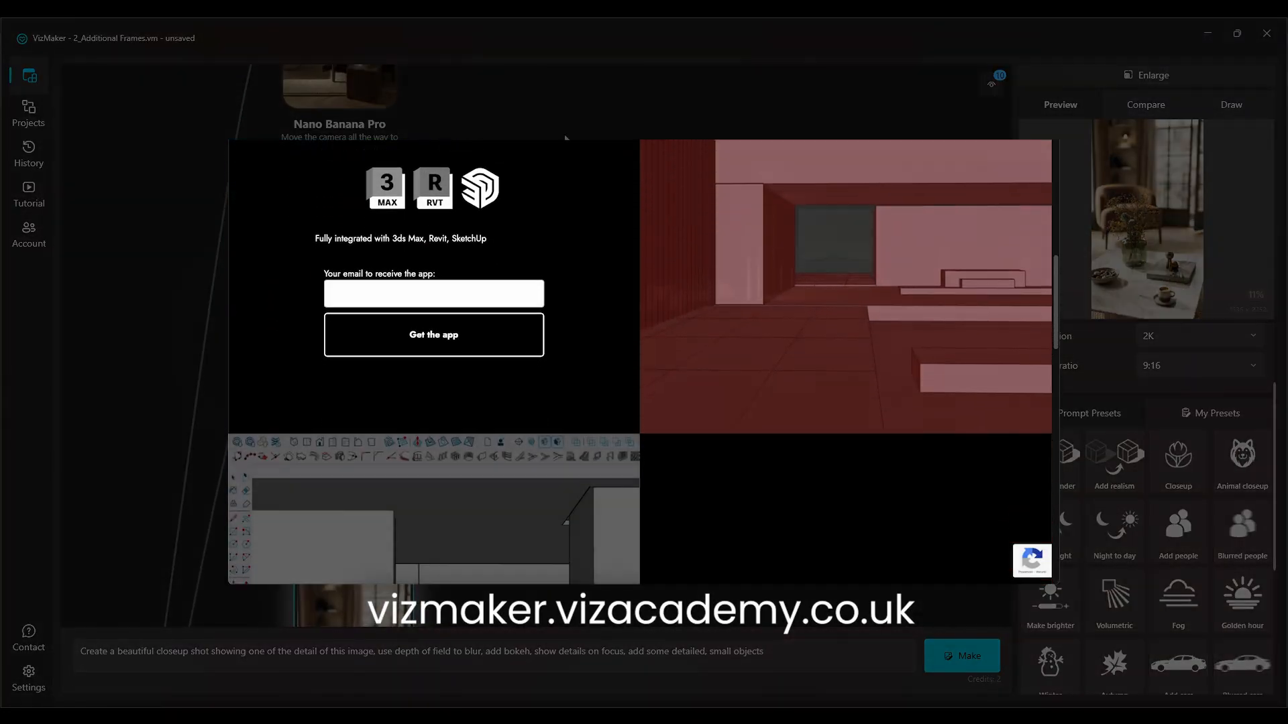
drag(504, 459, 219, 296)
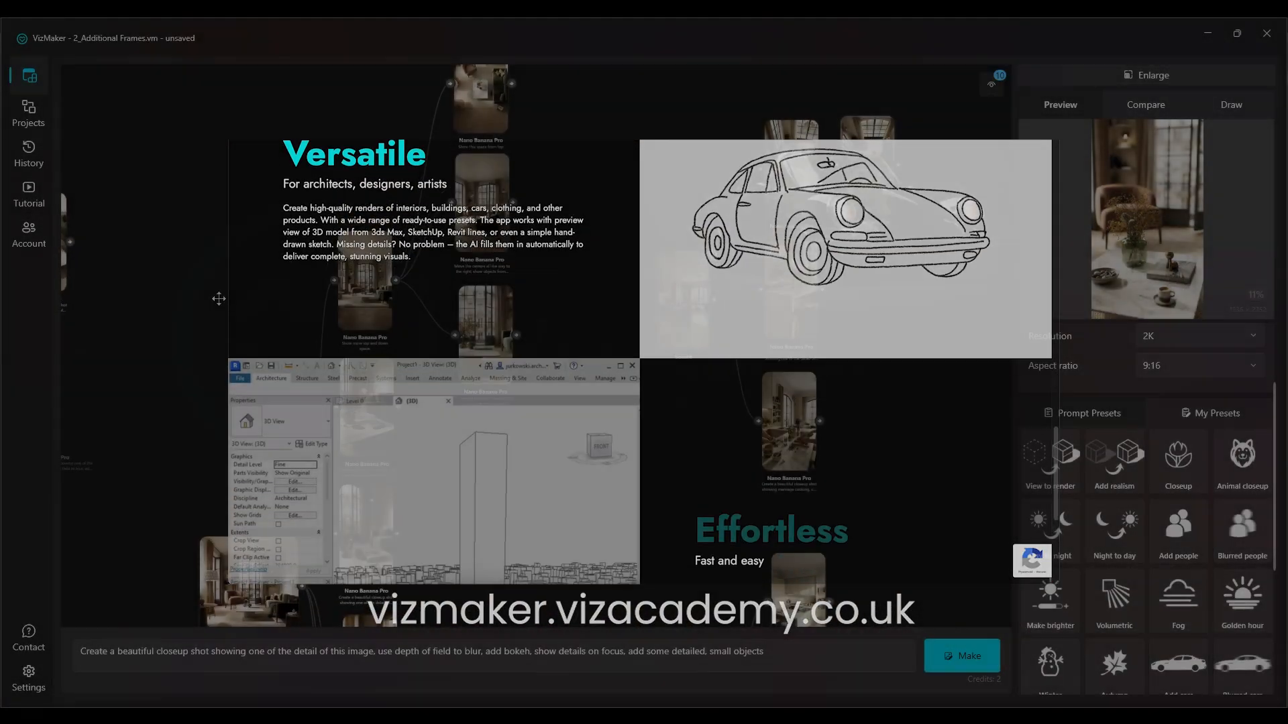
scroll(856, 201, up, 6)
drag(856, 243, 777, 210)
scroll(733, 465, down, 2)
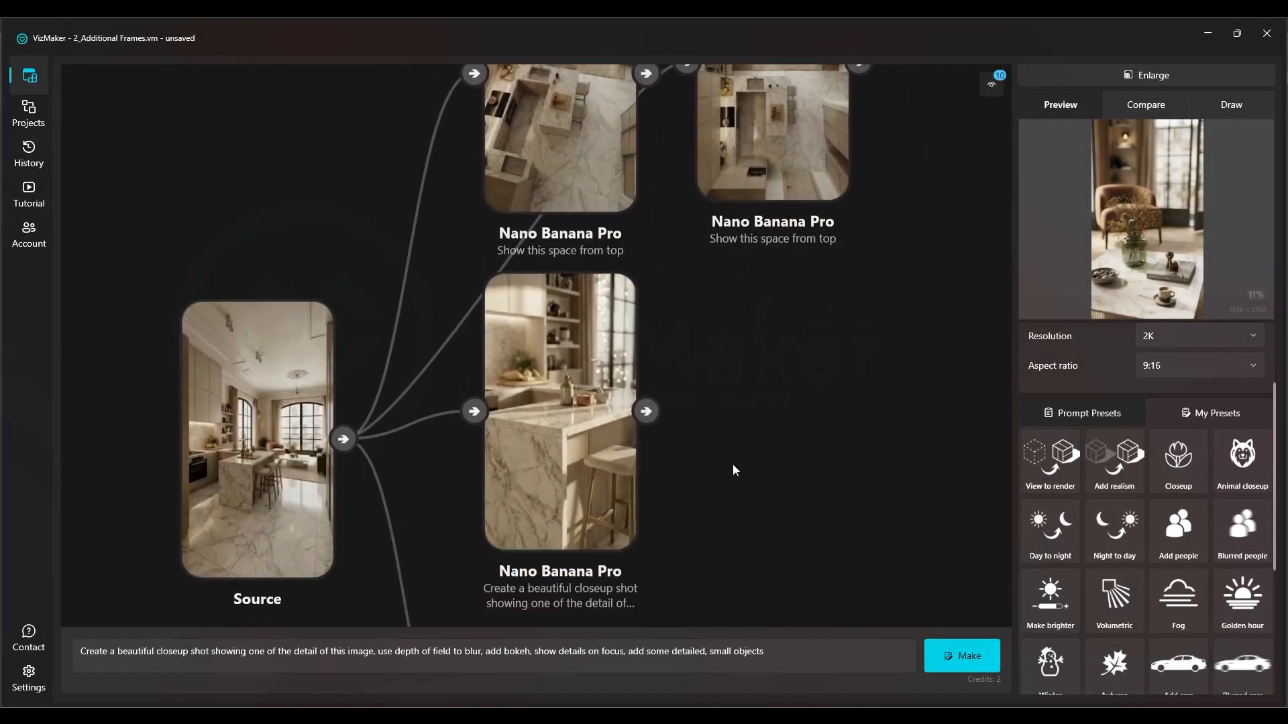